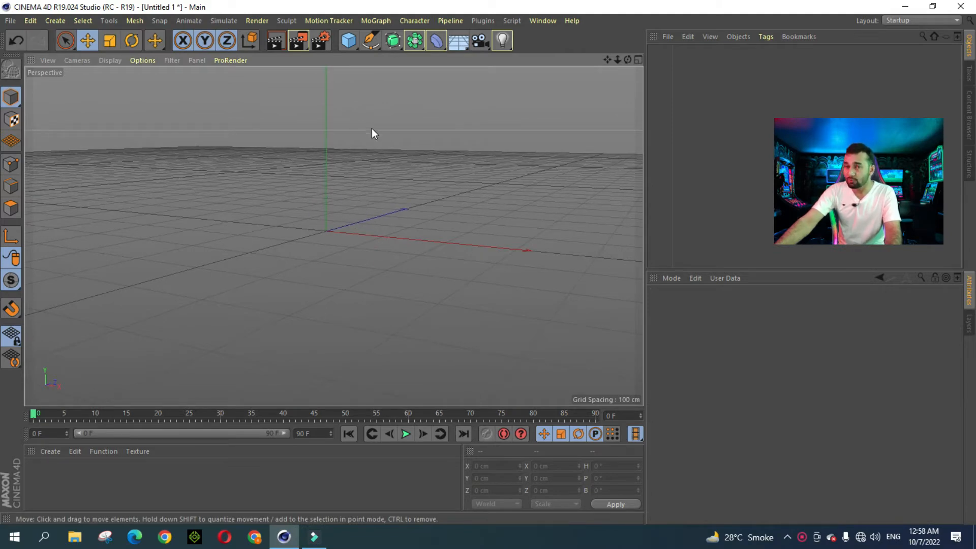
Step: Add a Cube primitive to the scene and frame it in the view
{"action": "left_click", "coordinate": [349, 40]}
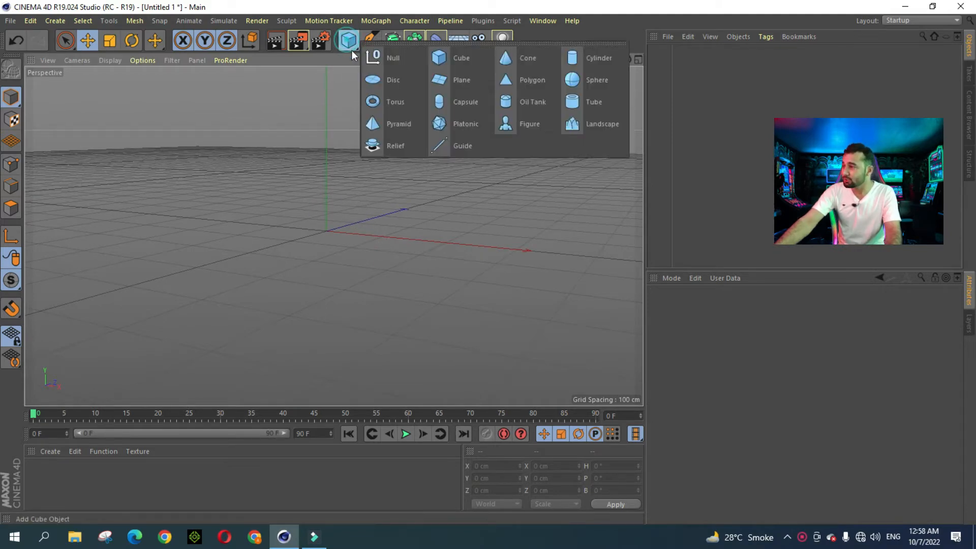
{"action": "left_click", "coordinate": [468, 60]}
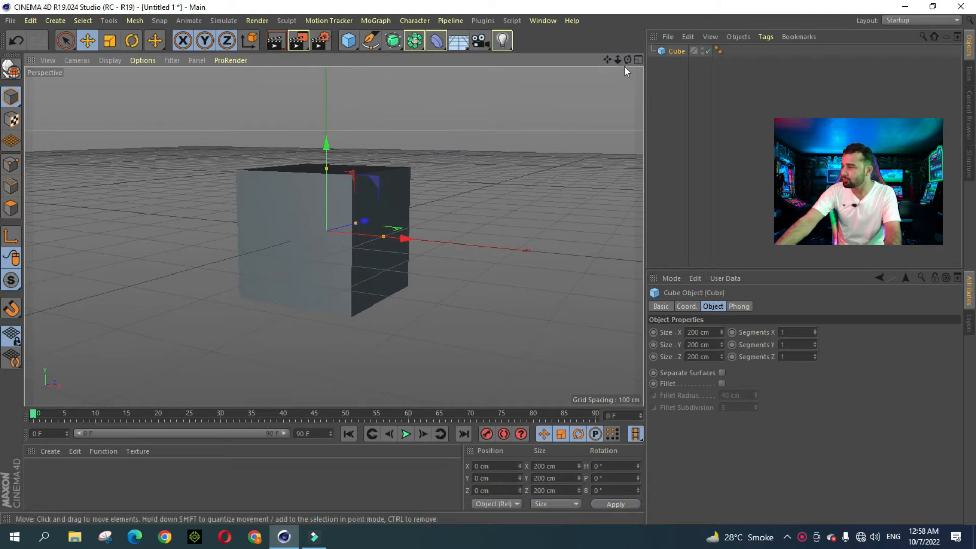
{"action": "mouse_move", "coordinate": [617, 60]}
{"action": "left_mouse_down"}
{"action": "mouse_move", "coordinate": [604, 61]}
{"action": "mouse_move", "coordinate": [630, 62]}
{"action": "left_mouse_up"}
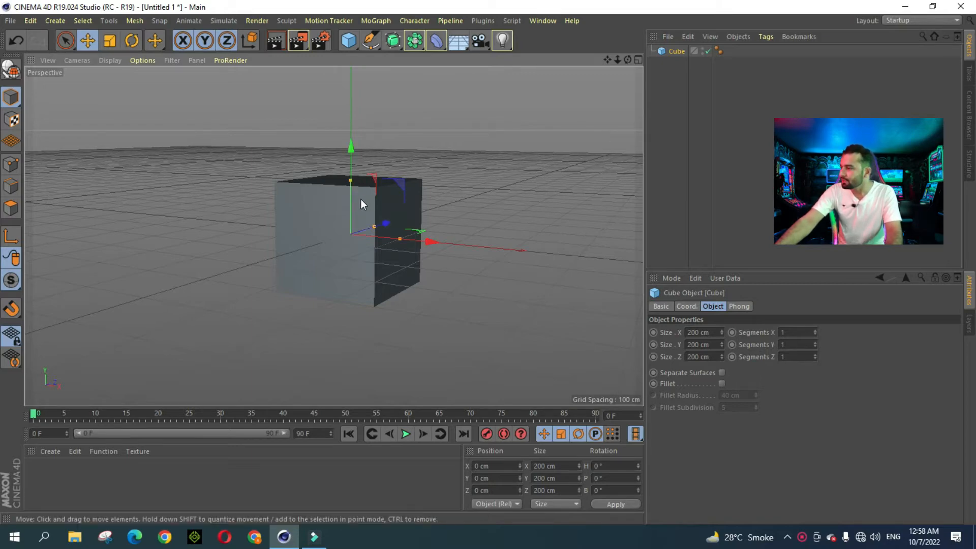
{"action": "scroll", "coordinate": [358, 197], "scroll_direction": "up", "scroll_amount": 3}
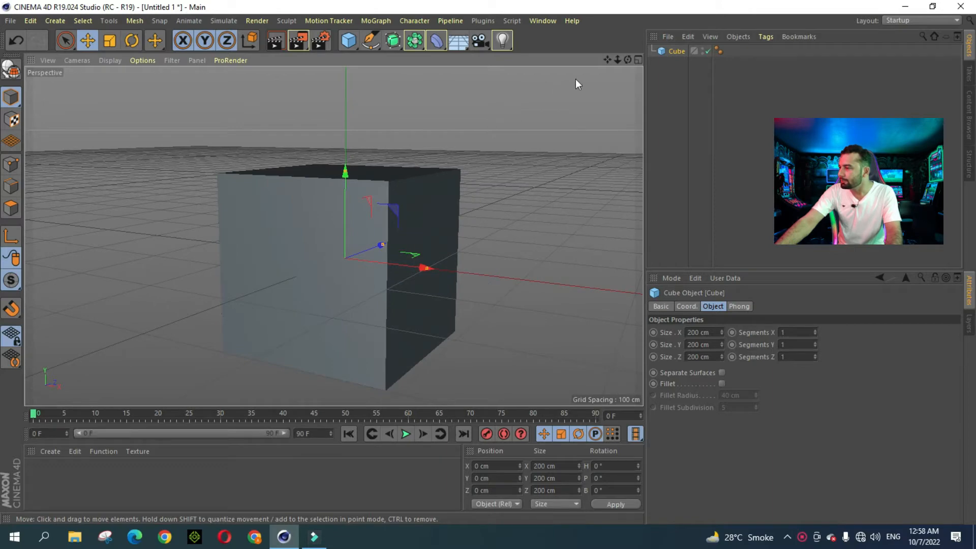
{"action": "left_click_drag", "start_coordinate": [616, 59], "coordinate": [594, 78]}
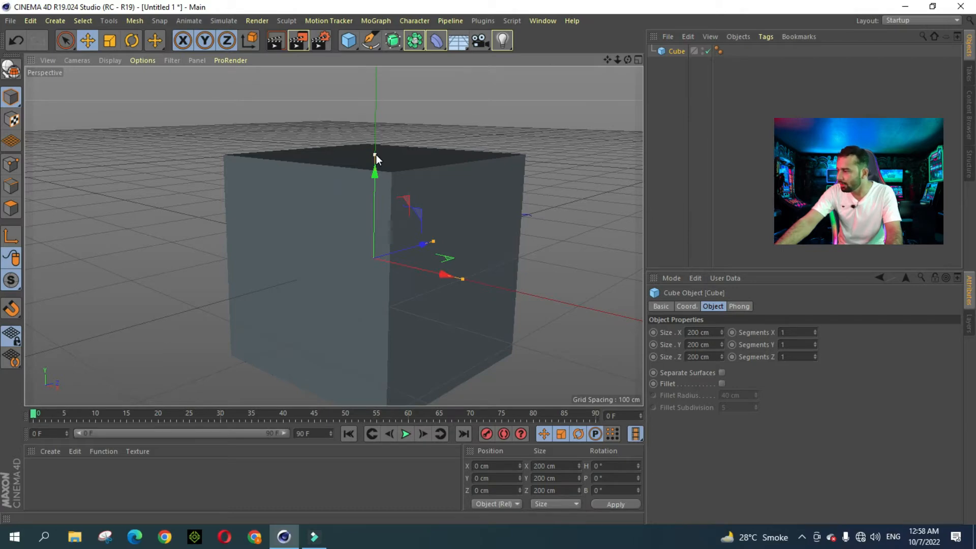
Step: Flatten the cube into a 21.142 cm tall slab and raise it to Y 9.518 cm
{"action": "left_click_drag", "start_coordinate": [376, 155], "coordinate": [375, 248]}
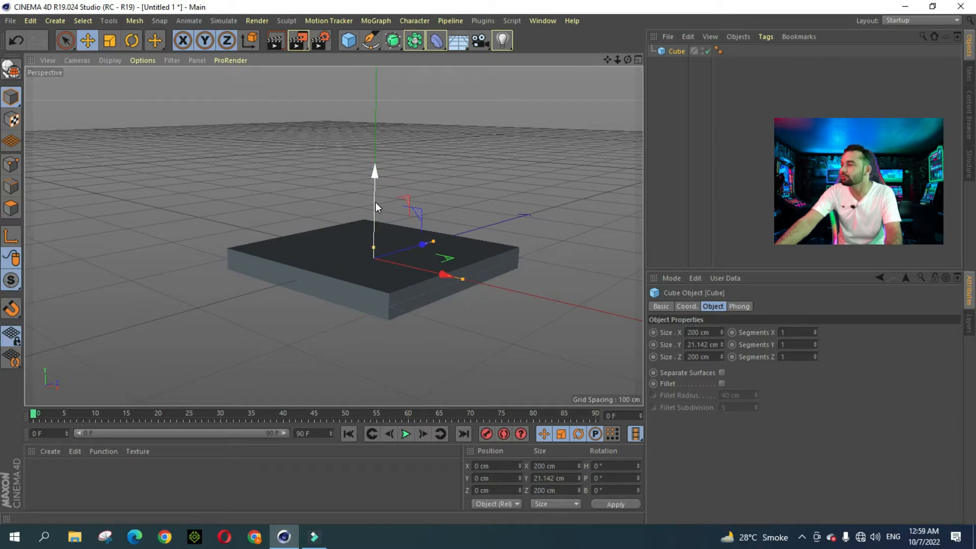
{"action": "left_click_drag", "start_coordinate": [377, 185], "coordinate": [377, 184]}
{"action": "left_click_drag", "start_coordinate": [399, 264], "coordinate": [390, 261]}
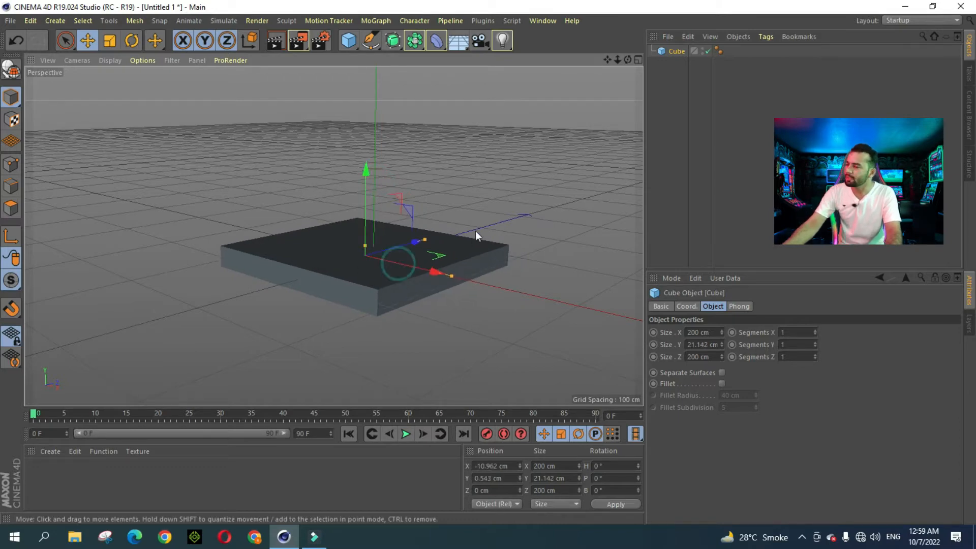
{"action": "left_click_drag", "start_coordinate": [368, 181], "coordinate": [371, 172]}
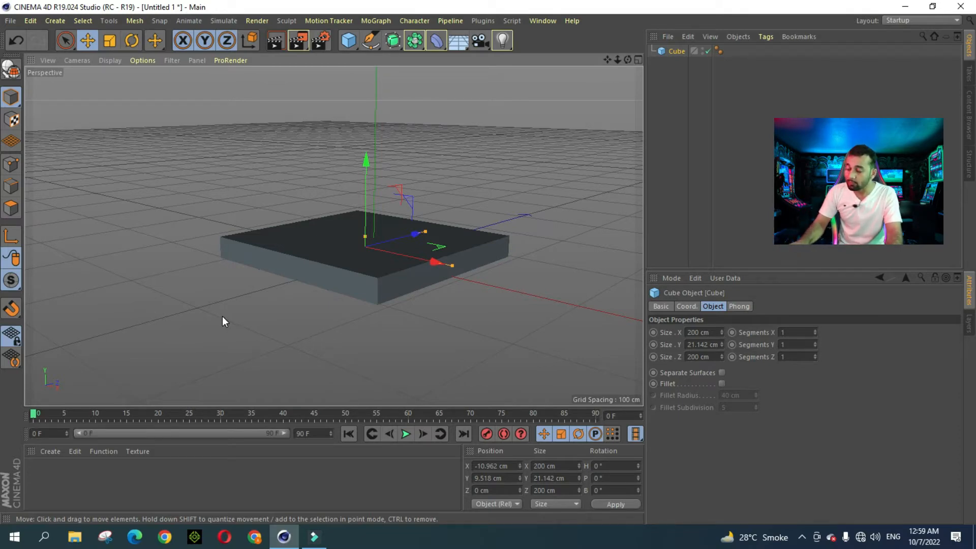
Step: Duplicate the slab as Cube.1 and raise it to Y 31.372 cm on top of the original
{"action": "key", "text": "ctrl+c"}
{"action": "key", "text": "ctrl+v"}
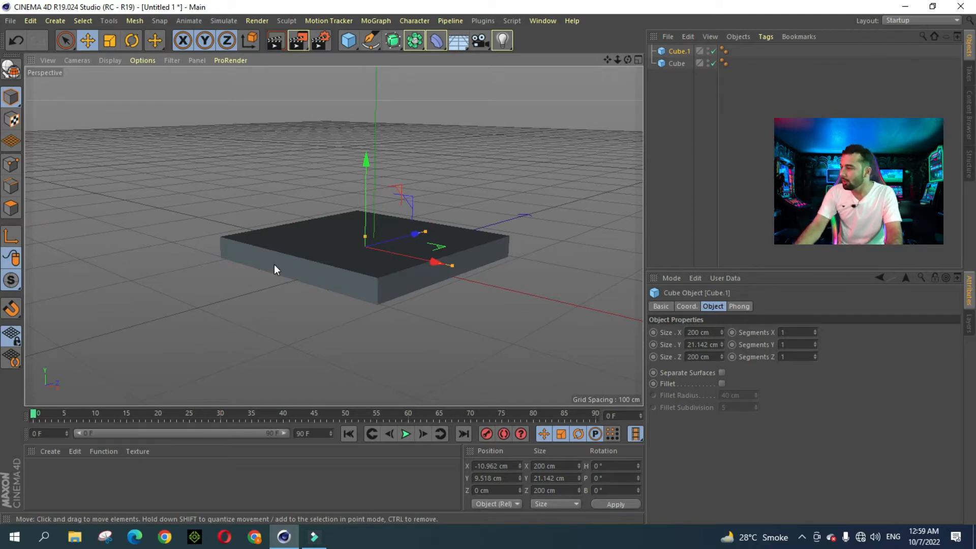
{"action": "left_click_drag", "start_coordinate": [367, 167], "coordinate": [368, 144]}
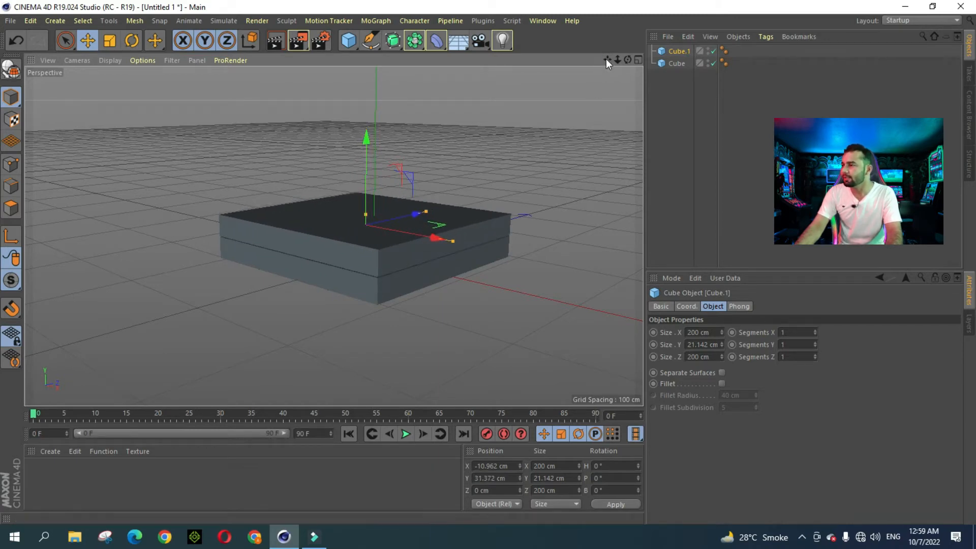
{"action": "left_click_drag", "start_coordinate": [607, 60], "coordinate": [631, 47]}
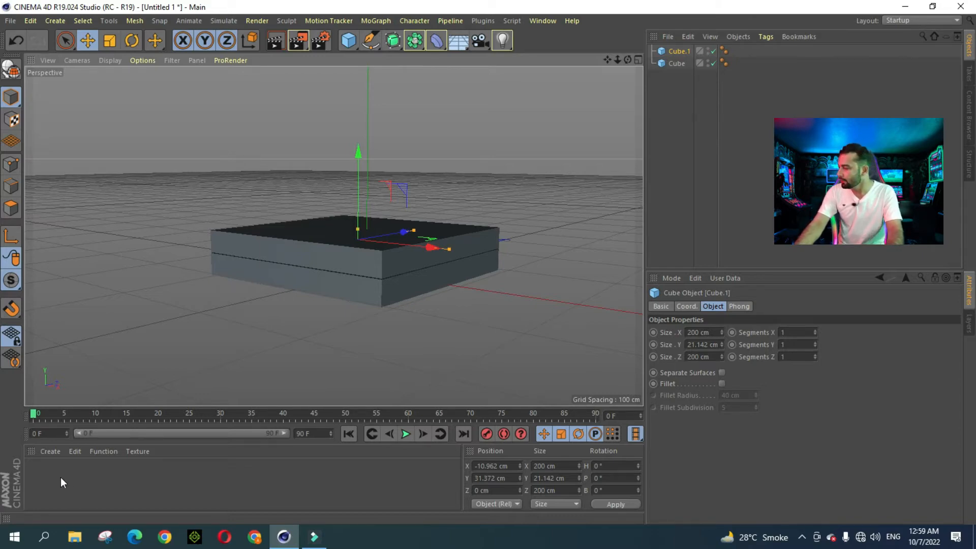
Step: Create a new material, Mat, with a fully bright cyan colour
{"action": "left_click", "coordinate": [57, 451]}
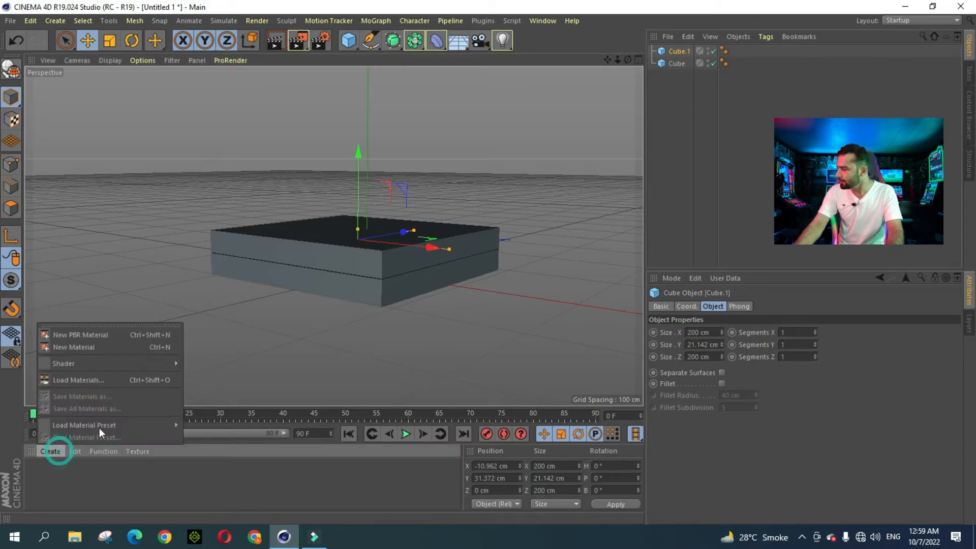
{"action": "left_click", "coordinate": [88, 346]}
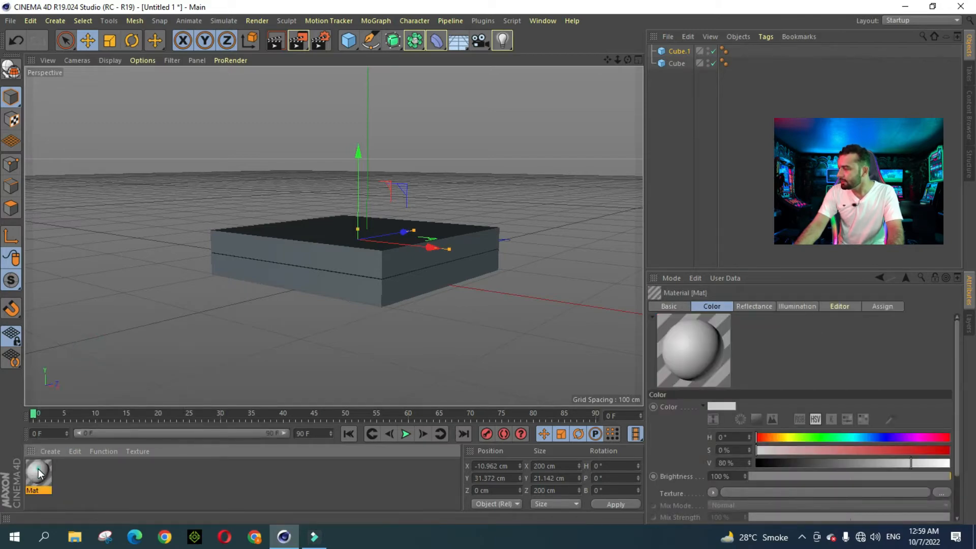
{"action": "double_click", "coordinate": [38, 469]}
{"action": "left_click_drag", "start_coordinate": [364, 100], "coordinate": [727, 48]}
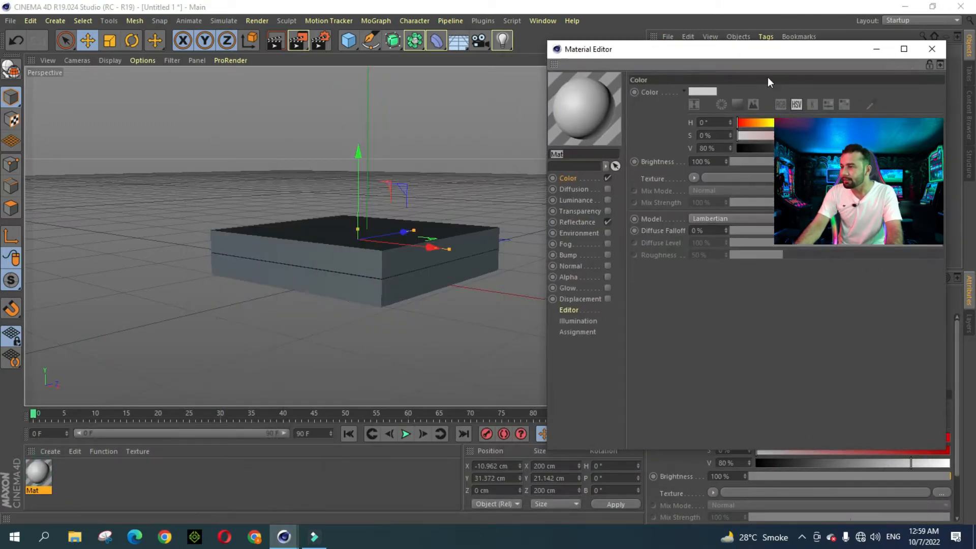
{"action": "left_click", "coordinate": [842, 123]}
{"action": "left_click", "coordinate": [905, 136]}
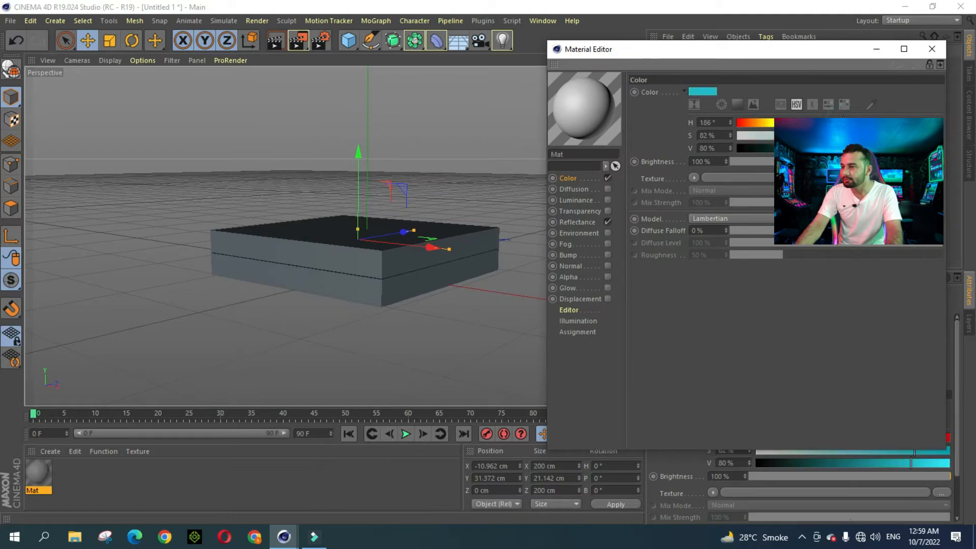
{"action": "left_click", "coordinate": [930, 149]}
{"action": "left_click", "coordinate": [943, 149]}
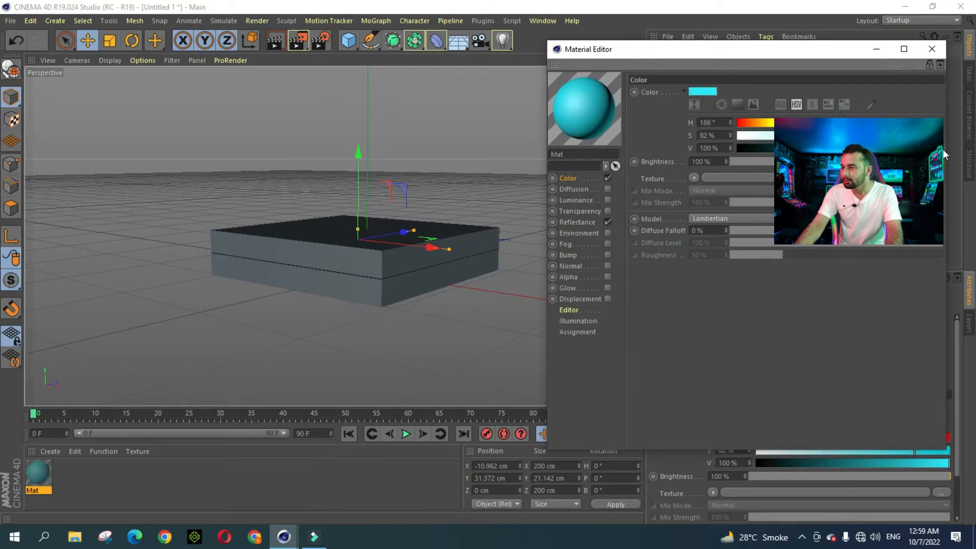
{"action": "left_click", "coordinate": [931, 49]}
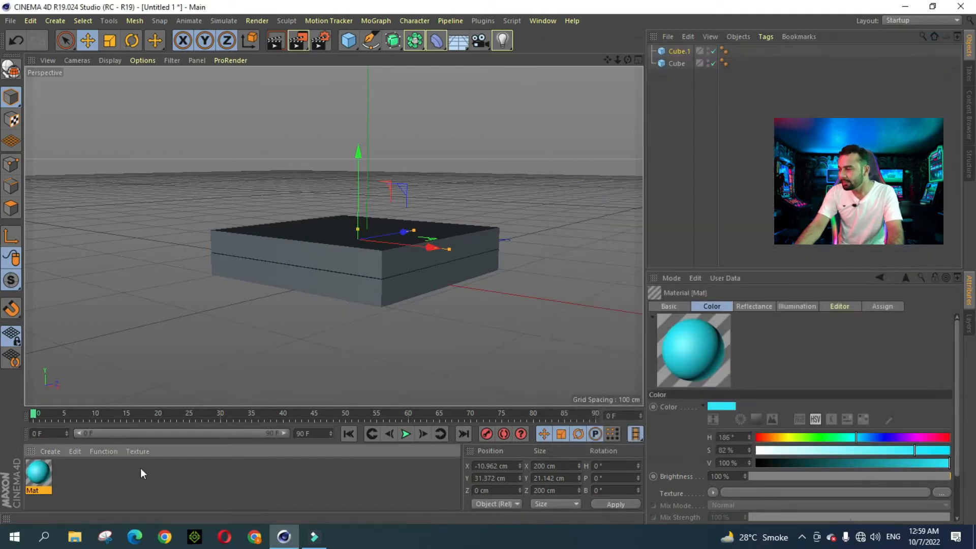
Step: Create a pure white material, Mat.1, and apply it to the bottom Cube slab
{"action": "left_click", "coordinate": [48, 451]}
{"action": "mouse_move", "coordinate": [178, 422]}
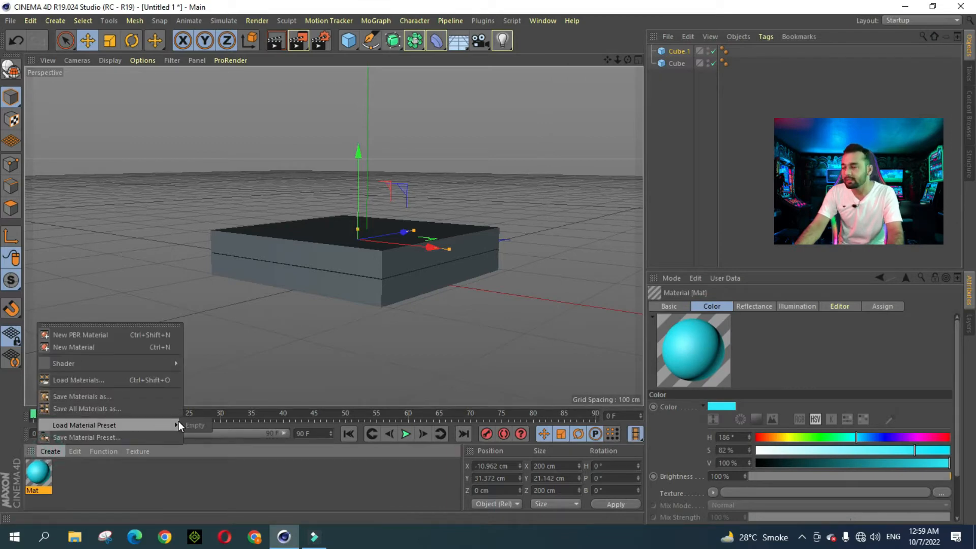
{"action": "left_click", "coordinate": [77, 347]}
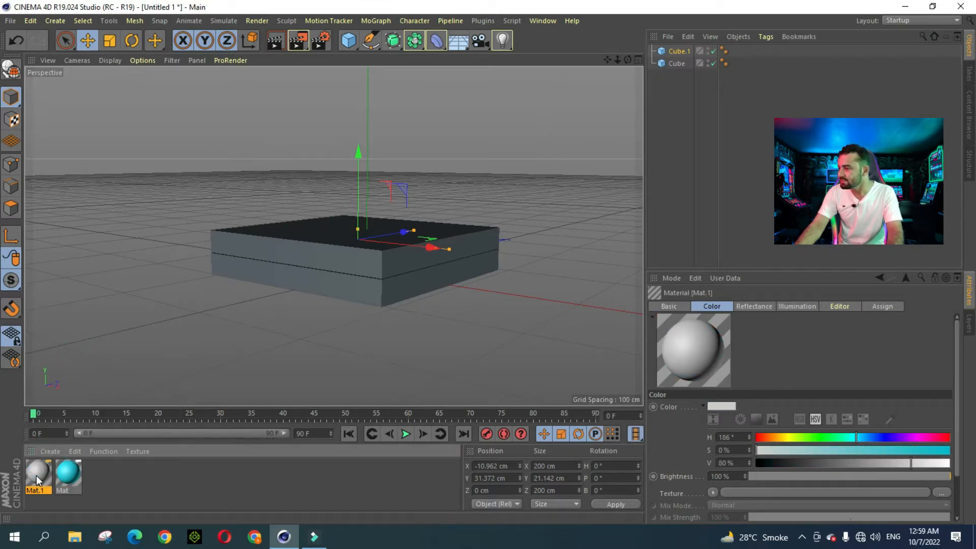
{"action": "double_click", "coordinate": [36, 474]}
{"action": "left_click_drag", "start_coordinate": [562, 184], "coordinate": [583, 184]}
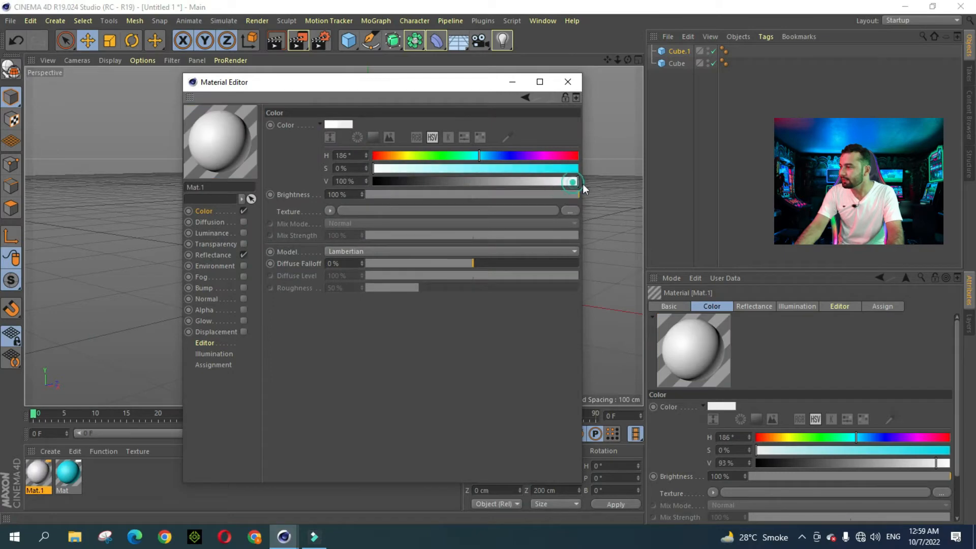
{"action": "left_click", "coordinate": [568, 81]}
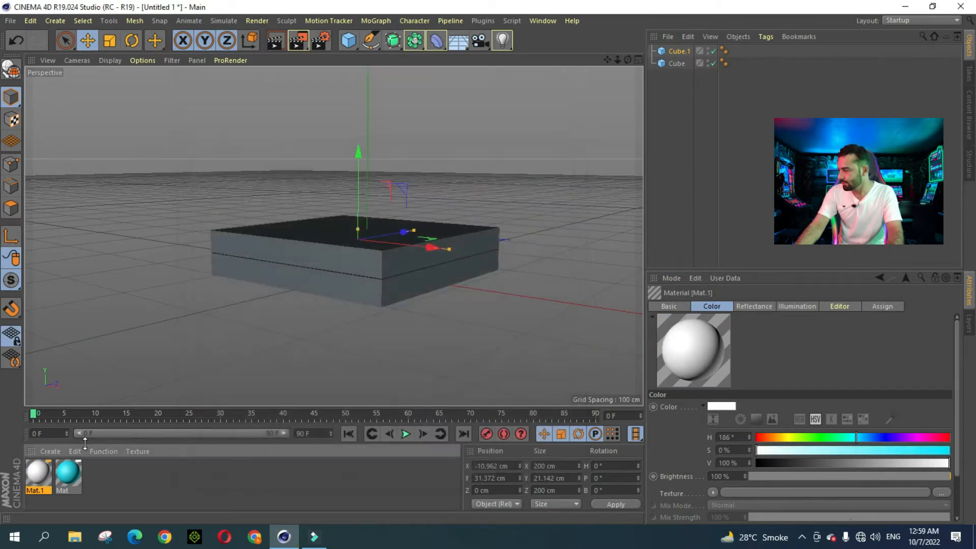
{"action": "left_click", "coordinate": [68, 475]}
{"action": "left_click_drag", "start_coordinate": [33, 474], "coordinate": [373, 294]}
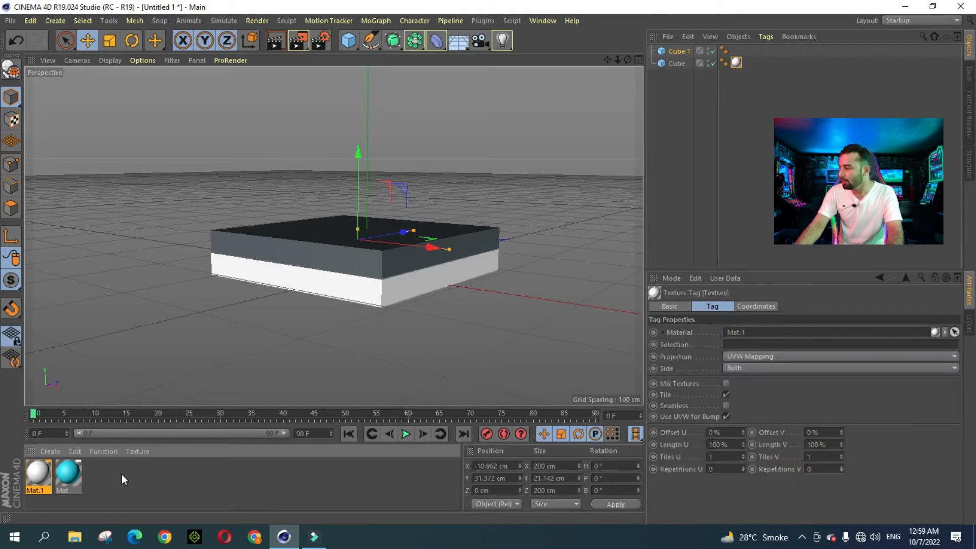
Step: Apply the cyan Mat to the upper slab Cube.1, then select both slabs
{"action": "left_click", "coordinate": [78, 475]}
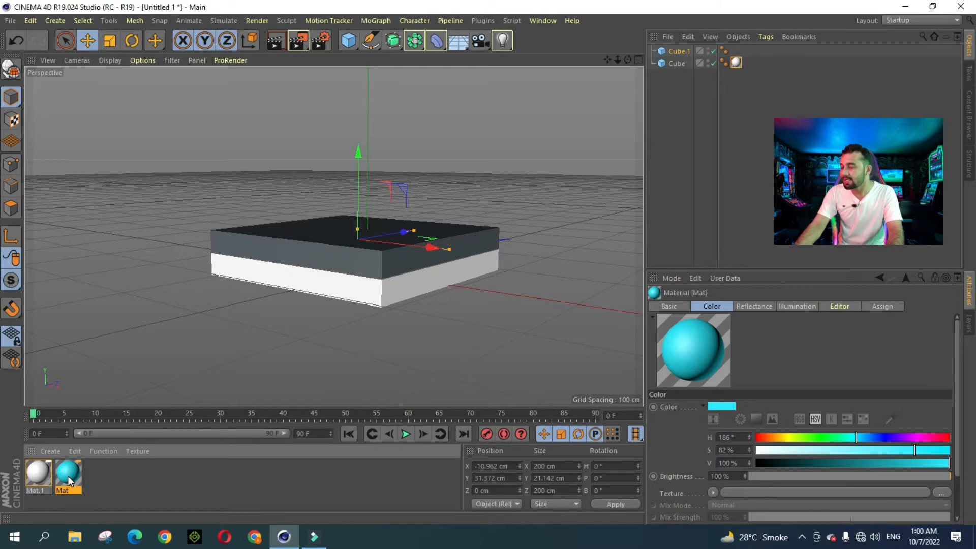
{"action": "left_click_drag", "start_coordinate": [69, 480], "coordinate": [352, 261]}
{"action": "scroll", "coordinate": [377, 219], "scroll_direction": "up", "scroll_amount": 1}
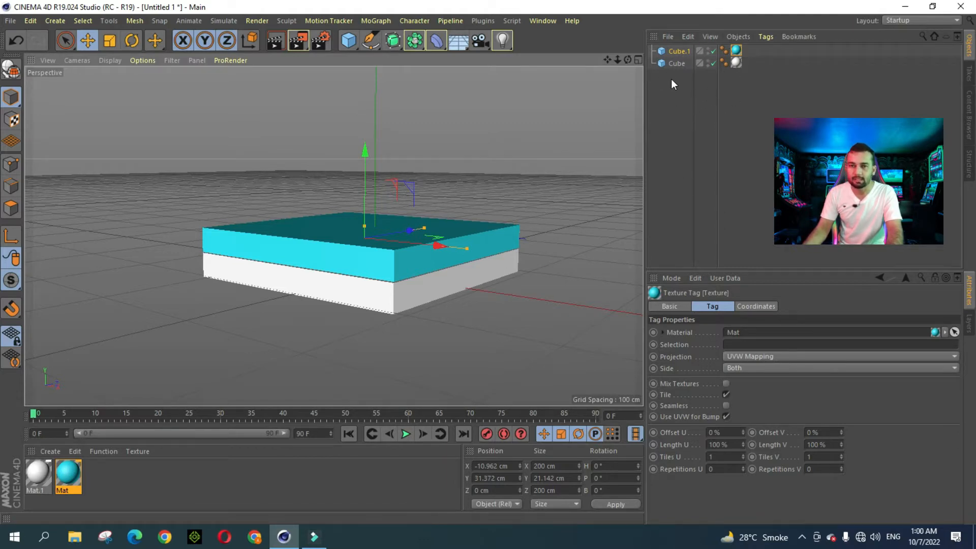
{"action": "left_click_drag", "start_coordinate": [682, 101], "coordinate": [679, 49]}
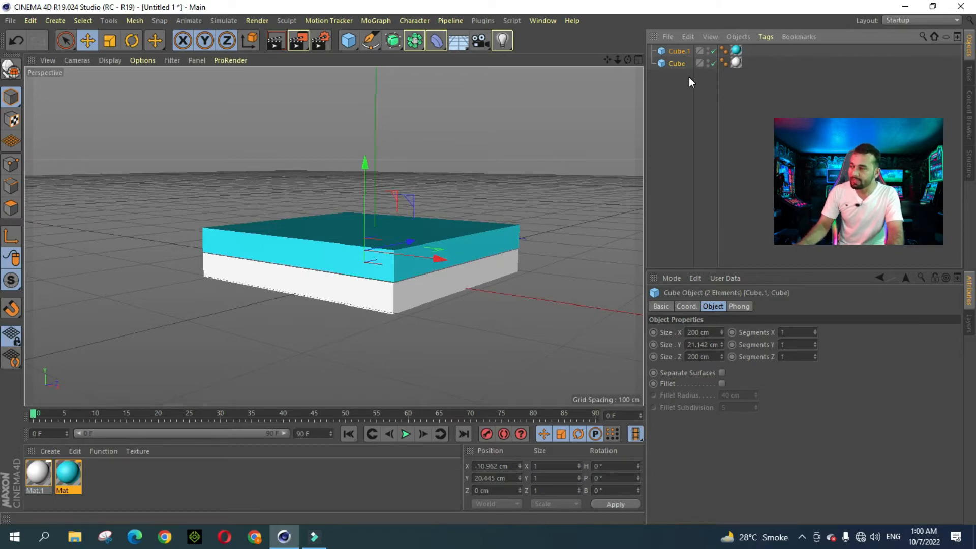
Step: Duplicate the two slabs and stack the copies on top, making four layers
{"action": "key", "text": "ctrl+c"}
{"action": "key", "text": "ctrl+v"}
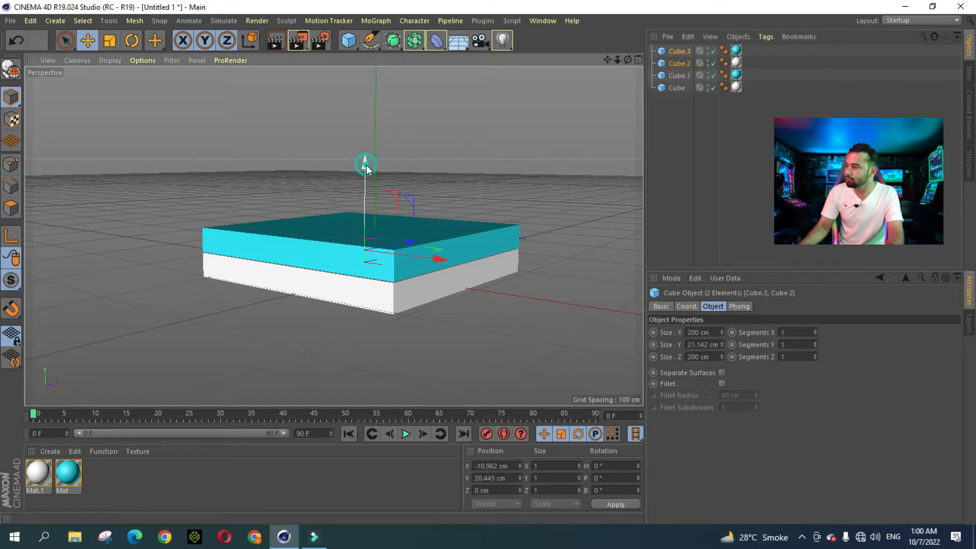
{"action": "left_click_drag", "start_coordinate": [365, 164], "coordinate": [374, 115]}
{"action": "left_click_drag", "start_coordinate": [618, 60], "coordinate": [613, 36]}
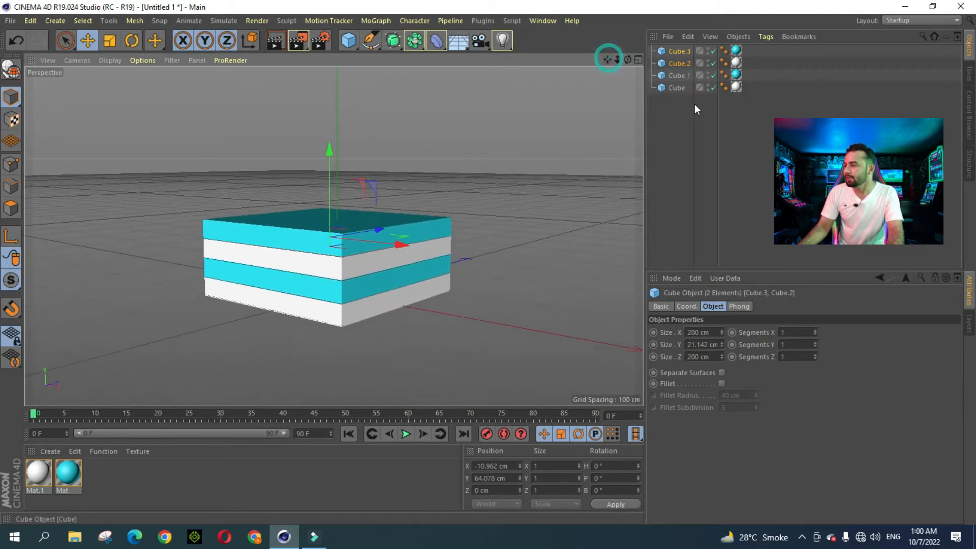
{"action": "left_click_drag", "start_coordinate": [682, 110], "coordinate": [678, 48]}
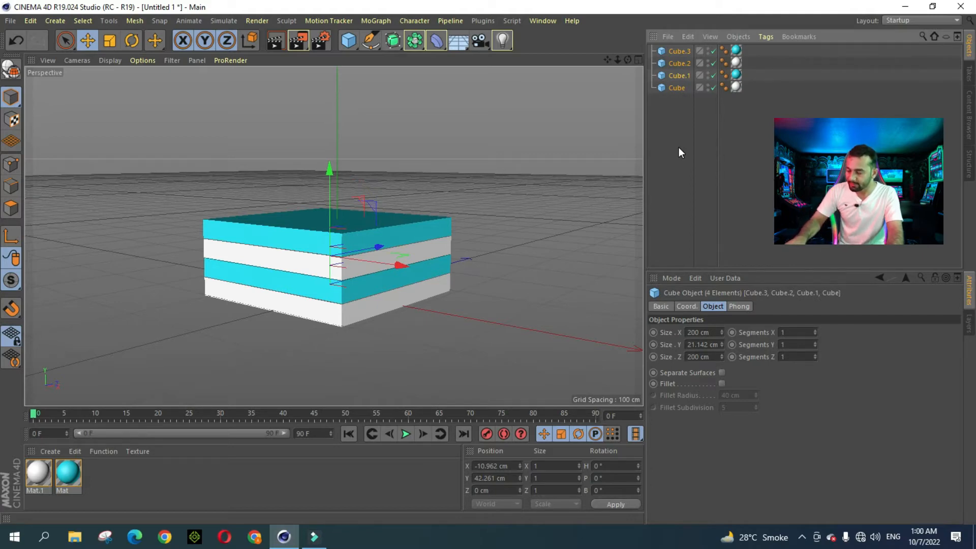
Step: Duplicate the four slabs and raise the copies onto the stack, making eight layers
{"action": "key", "text": "ctrl+c"}
{"action": "key", "text": "ctrl+v"}
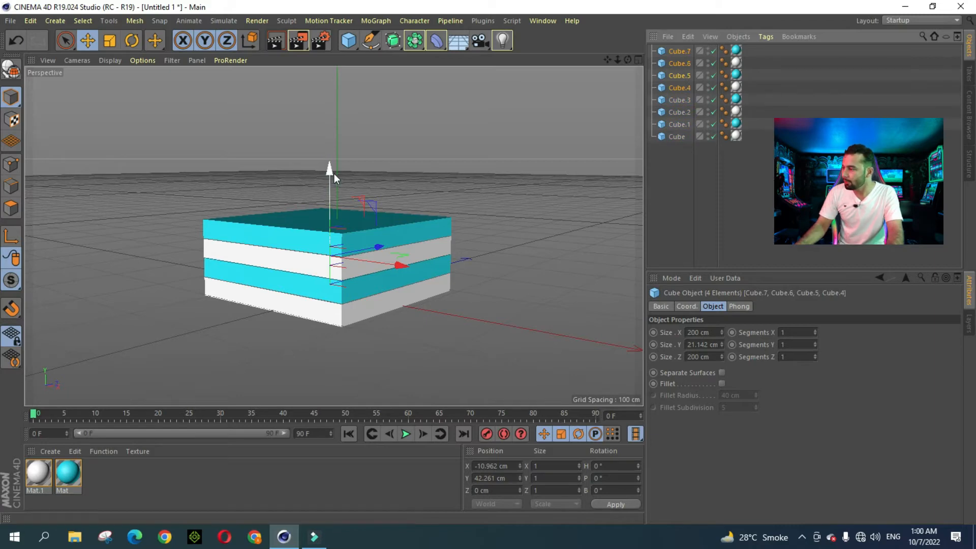
{"action": "left_click_drag", "start_coordinate": [334, 173], "coordinate": [341, 95]}
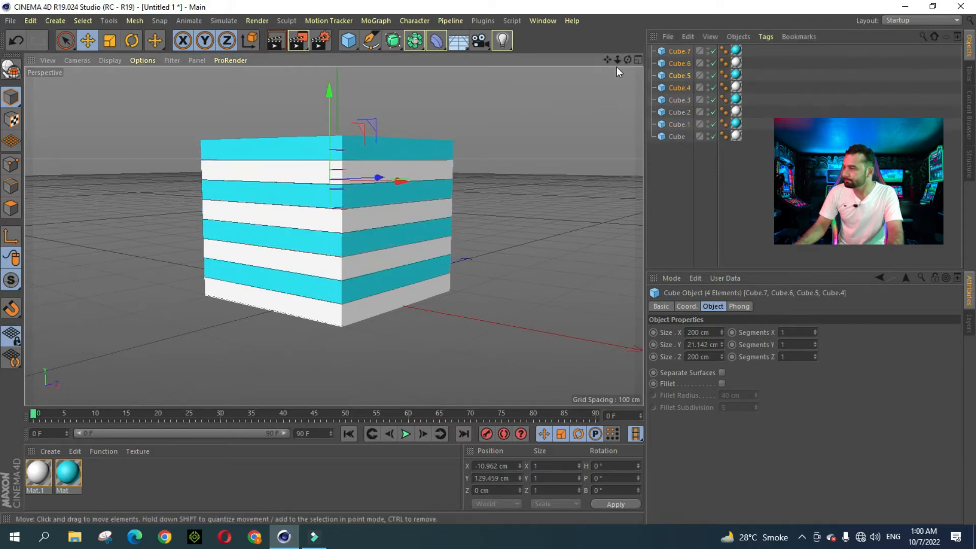
{"action": "left_click_drag", "start_coordinate": [618, 60], "coordinate": [626, 31]}
{"action": "left_click_drag", "start_coordinate": [662, 176], "coordinate": [678, 48]}
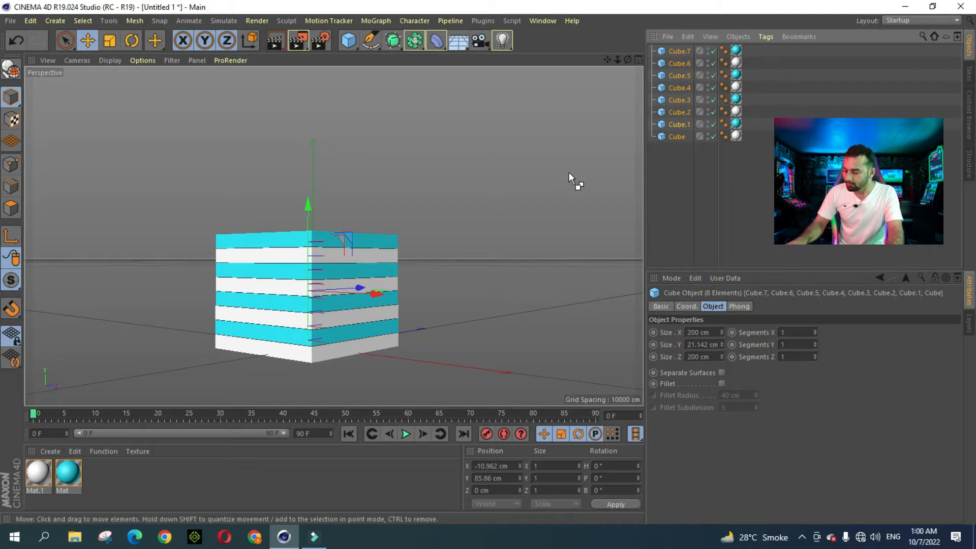
Step: Duplicate the eight cubes and lift the copies above the stack, making sixteen layers
{"action": "key", "text": "ctrl+c"}
{"action": "key", "text": "ctrl+v"}
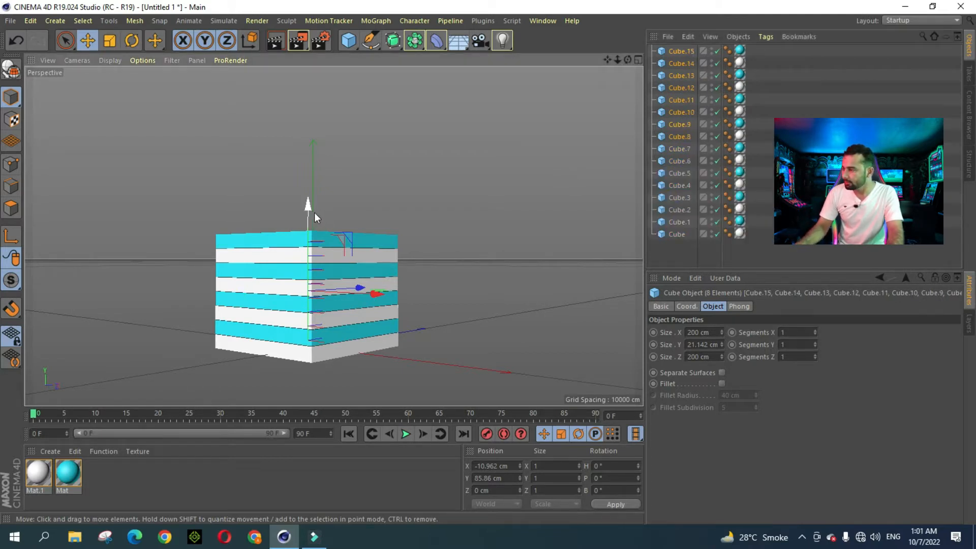
{"action": "left_click_drag", "start_coordinate": [315, 214], "coordinate": [329, 99]}
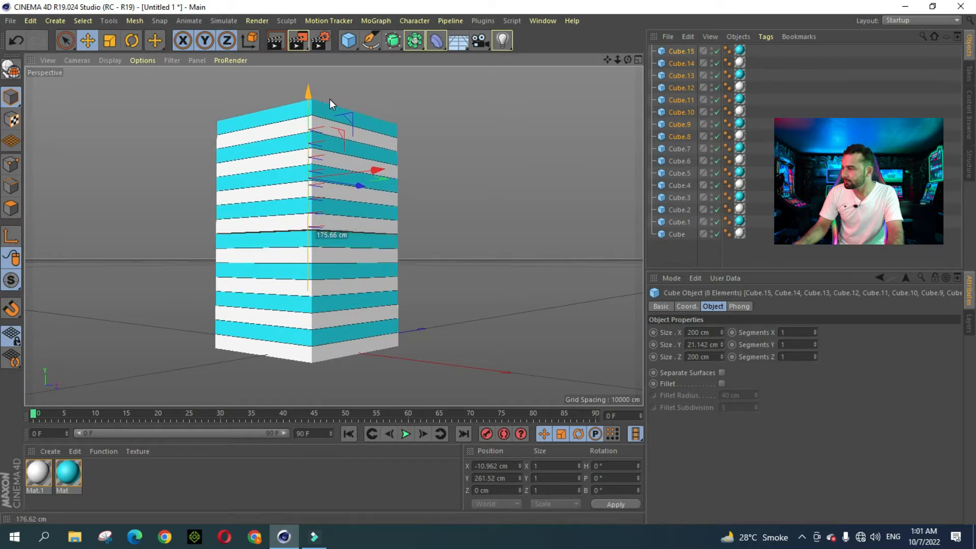
{"action": "left_click_drag", "start_coordinate": [630, 60], "coordinate": [612, 60]}
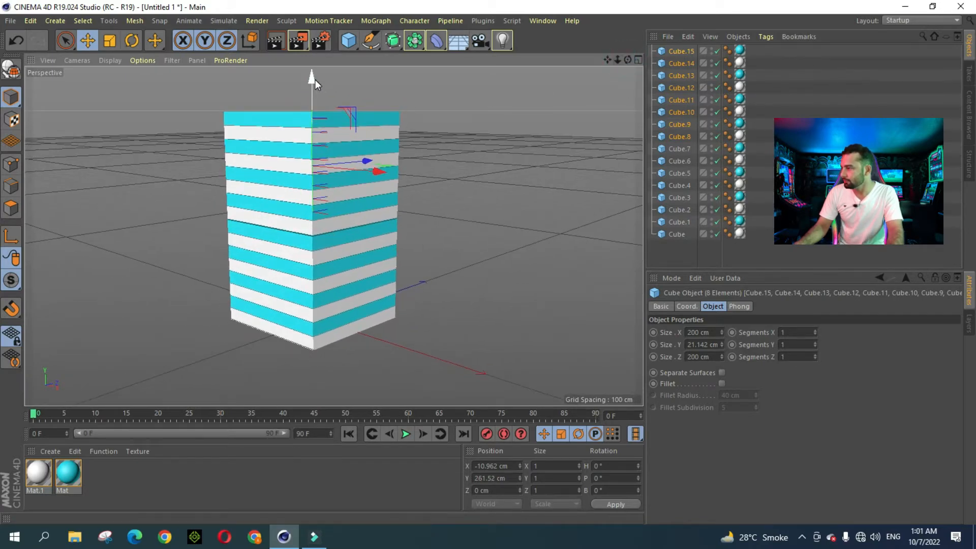
{"action": "left_click_drag", "start_coordinate": [315, 79], "coordinate": [321, 78]}
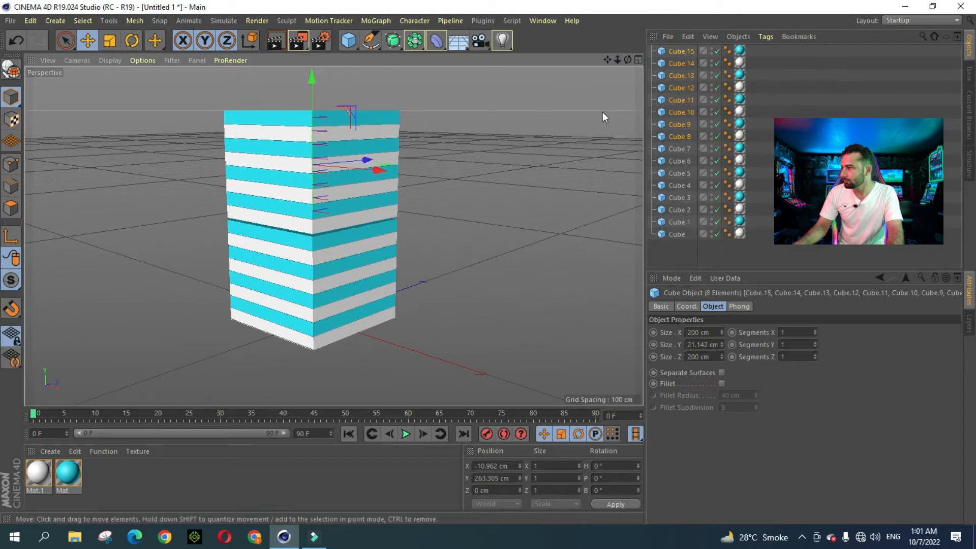
{"action": "mouse_move", "coordinate": [618, 60]}
{"action": "left_mouse_down"}
{"action": "mouse_move", "coordinate": [605, 63]}
{"action": "mouse_move", "coordinate": [627, 58]}
{"action": "left_mouse_up"}
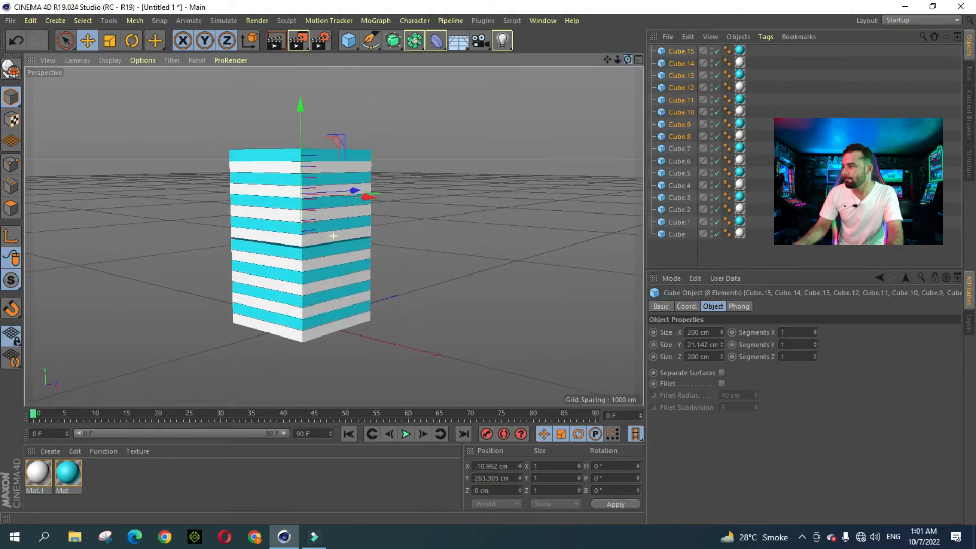
Step: Copy the top five cubes, Cube.11 to Cube.15, and stack them onto the tower top
{"action": "left_click", "coordinate": [691, 254]}
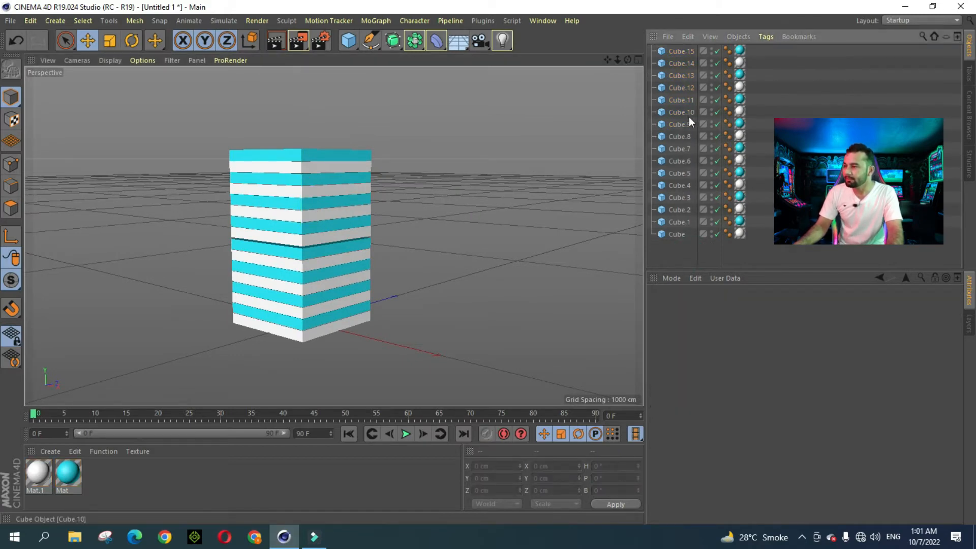
{"action": "left_click", "coordinate": [689, 104]}
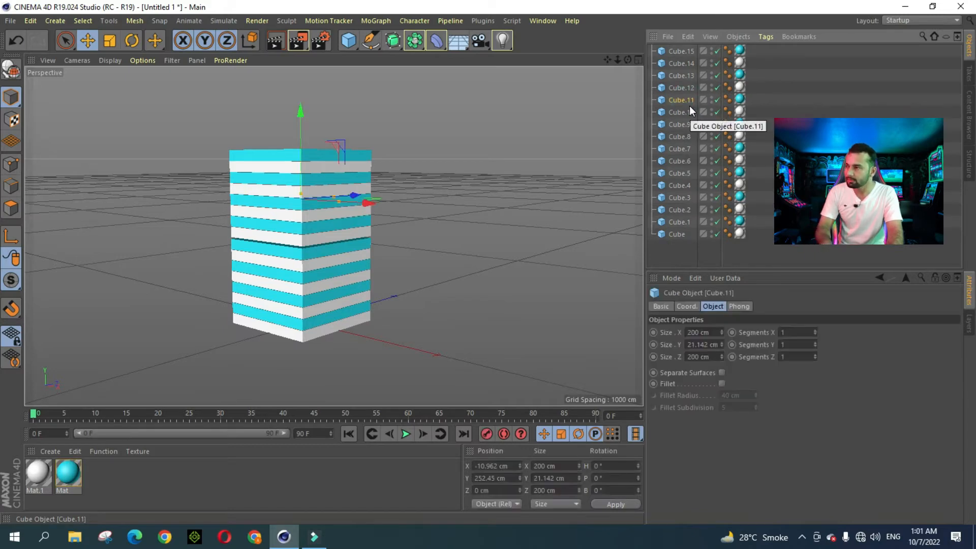
{"action": "left_click", "coordinate": [682, 50], "text": "shift"}
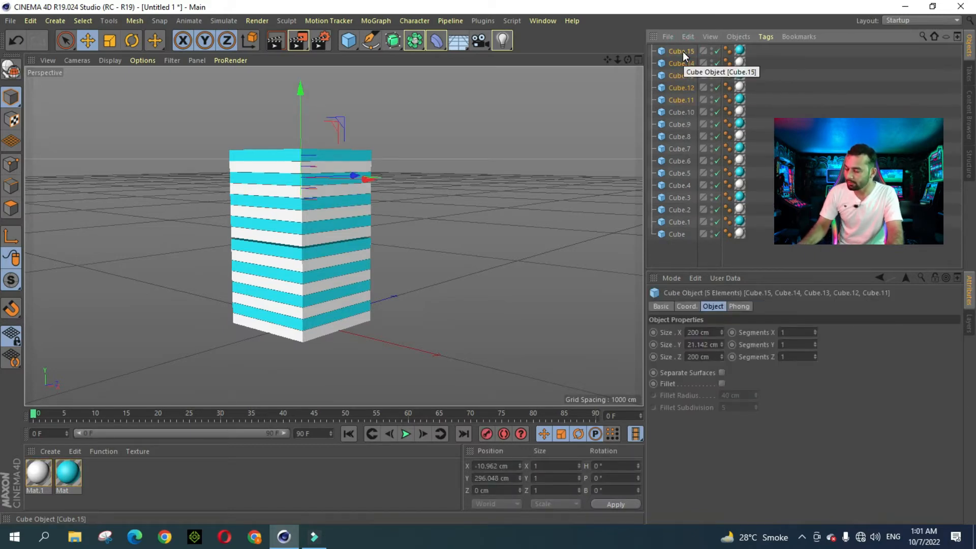
{"action": "key", "text": "ctrl+c"}
{"action": "key", "text": "ctrl+v"}
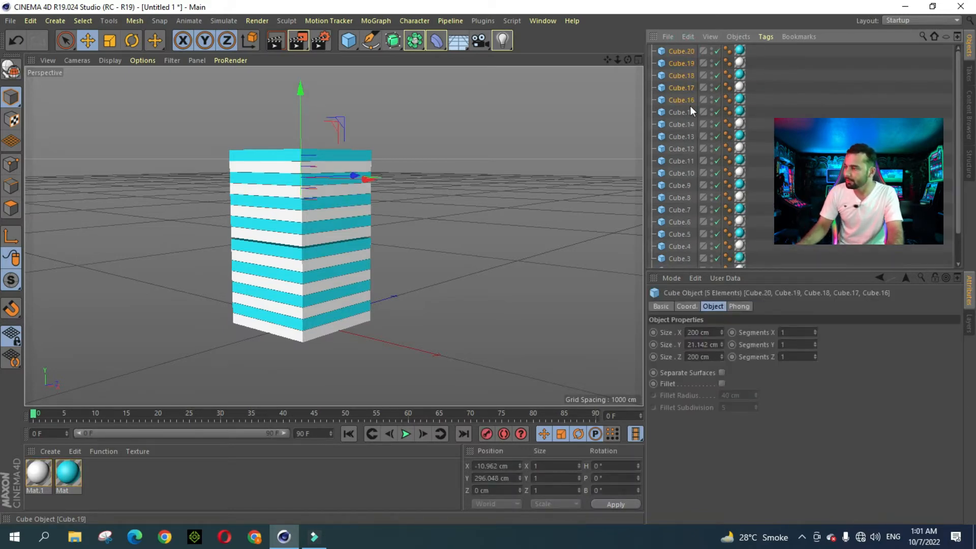
{"action": "left_click_drag", "start_coordinate": [300, 92], "coordinate": [301, 36]}
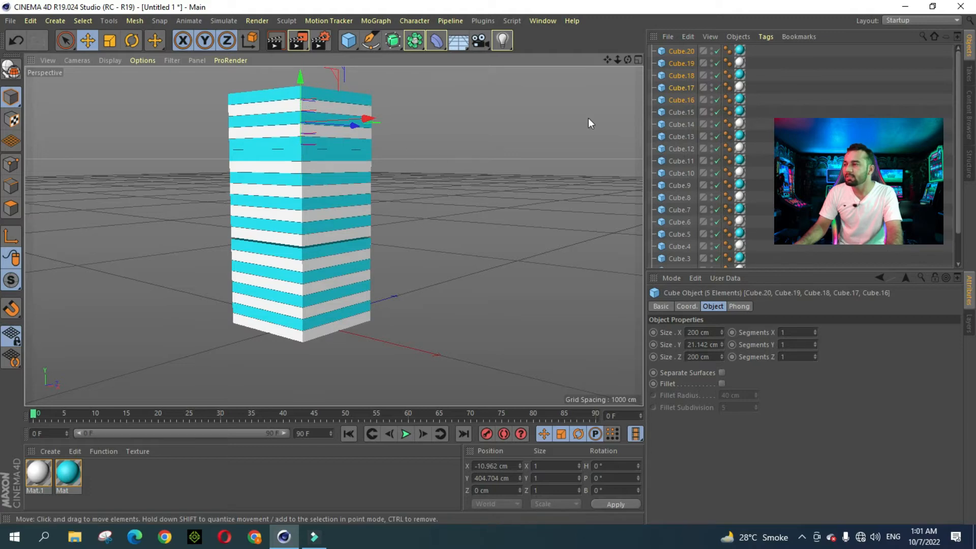
{"action": "left_click_drag", "start_coordinate": [628, 60], "coordinate": [640, 58]}
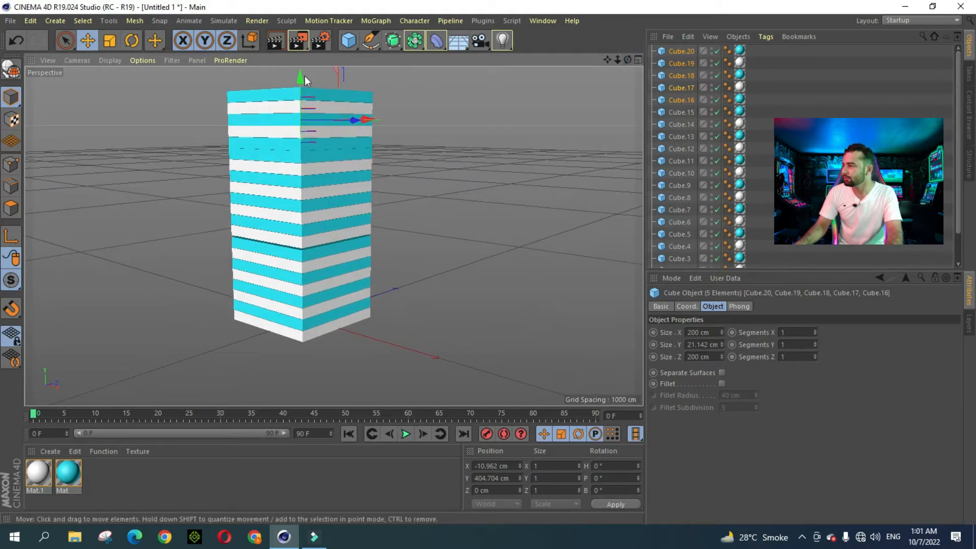
{"action": "left_click_drag", "start_coordinate": [300, 77], "coordinate": [302, 76]}
{"action": "left_click_drag", "start_coordinate": [621, 60], "coordinate": [607, 63]}
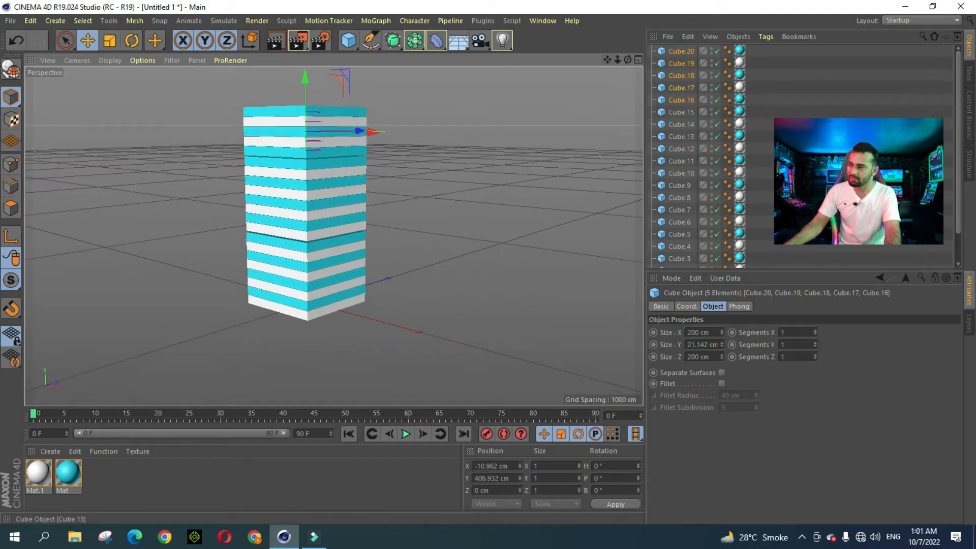
Step: Select all 21 cubes, Cube through Cube.20, in the Object Manager
{"action": "left_click_drag", "start_coordinate": [960, 155], "coordinate": [960, 181]}
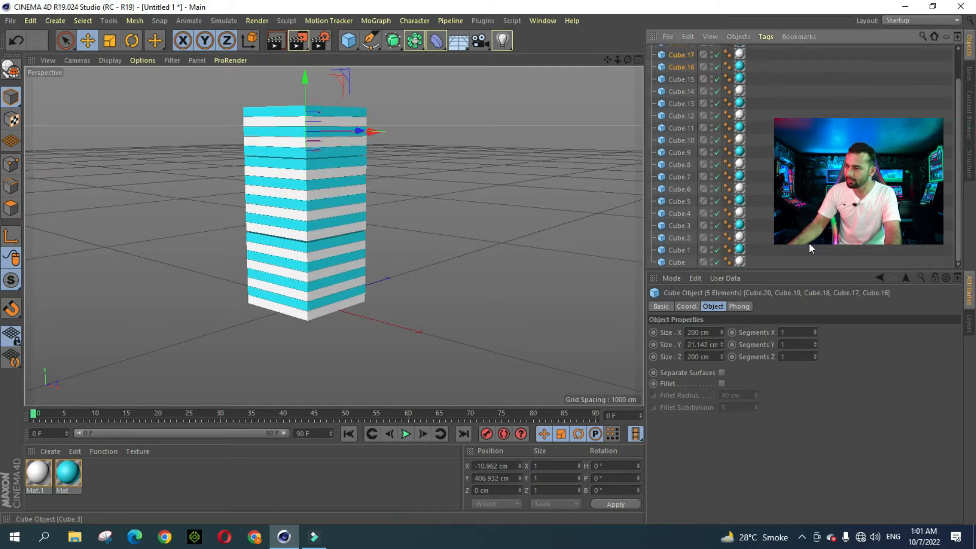
{"action": "left_click", "coordinate": [678, 262]}
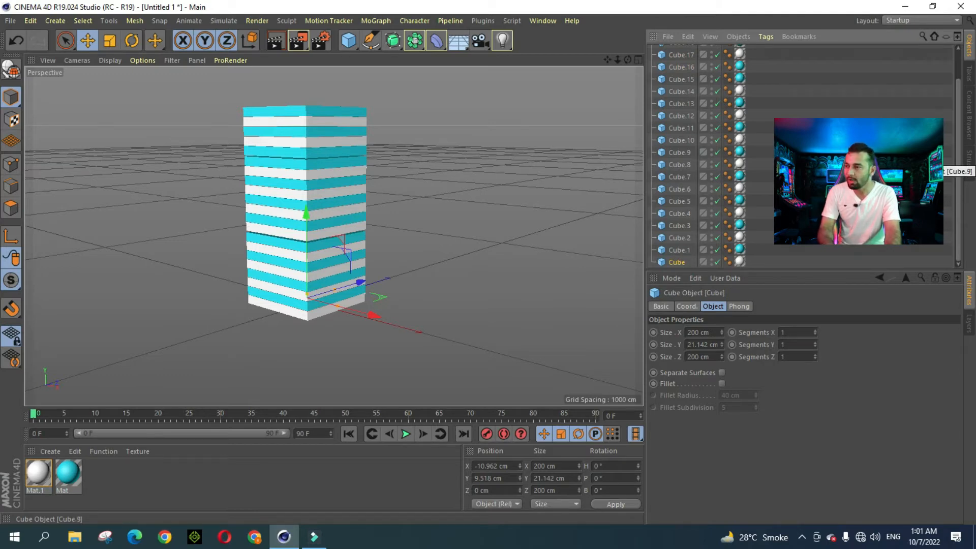
{"action": "scroll", "coordinate": [954, 128], "scroll_direction": "up", "scroll_amount": 3}
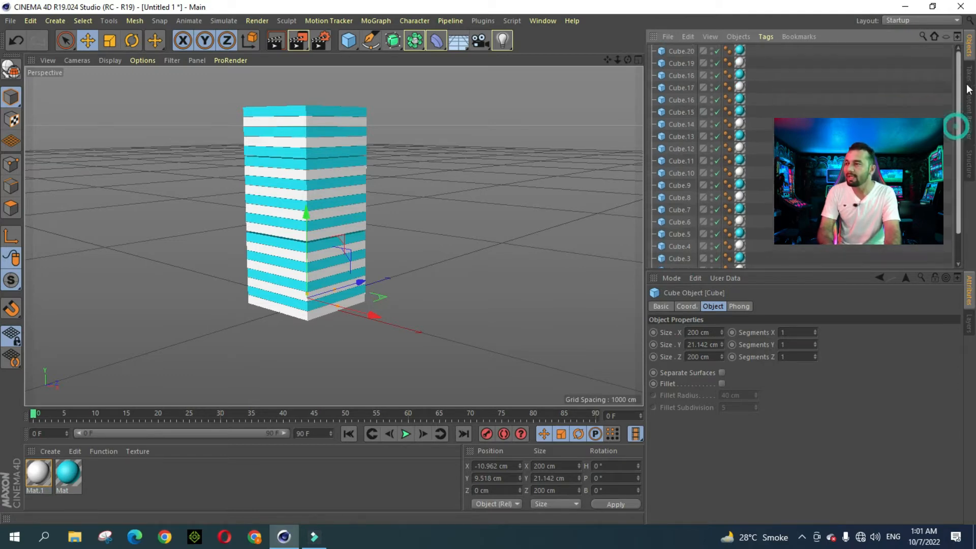
{"action": "left_click", "coordinate": [685, 50], "text": "shift"}
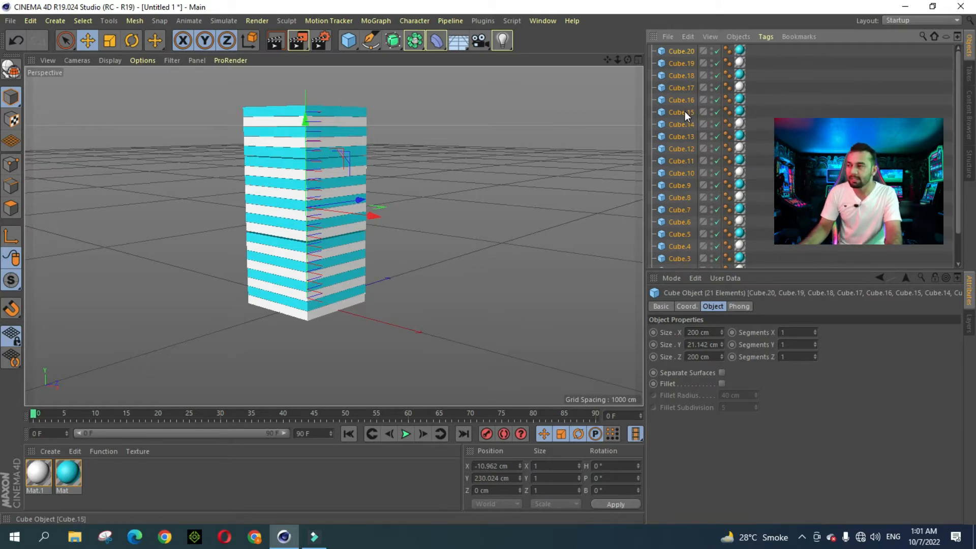
Step: Group the 21 selected cubes under a new Null object
{"action": "right_click", "coordinate": [685, 48]}
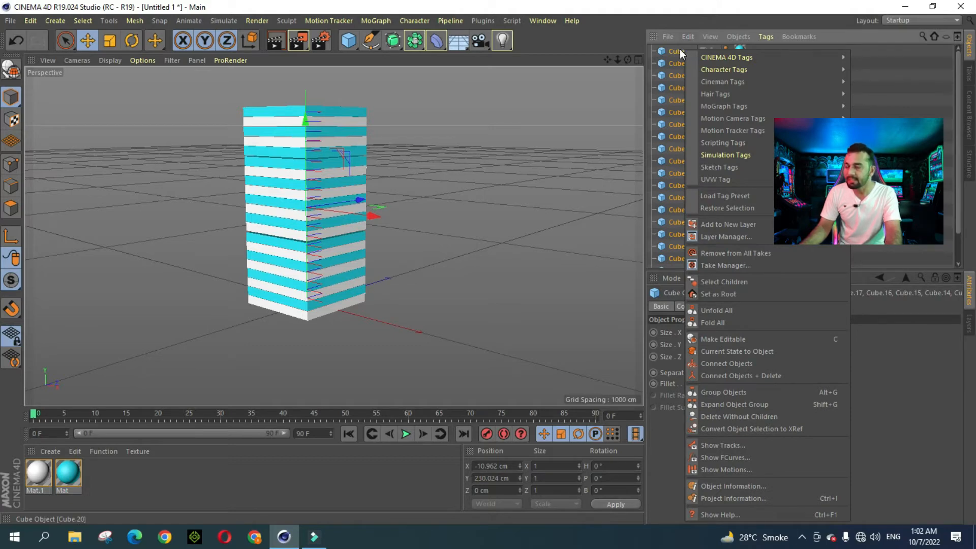
{"action": "left_click", "coordinate": [731, 392]}
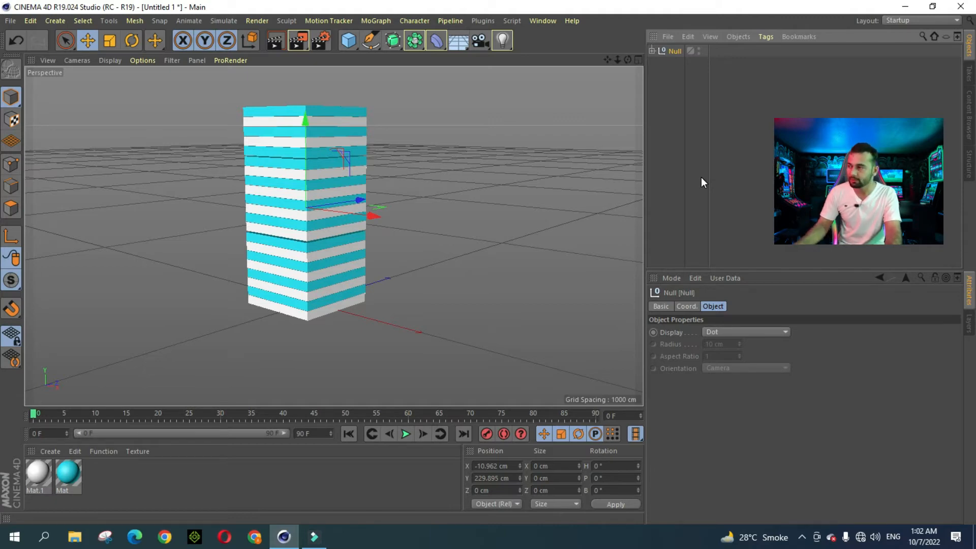
{"action": "left_click_drag", "start_coordinate": [627, 60], "coordinate": [611, 80]}
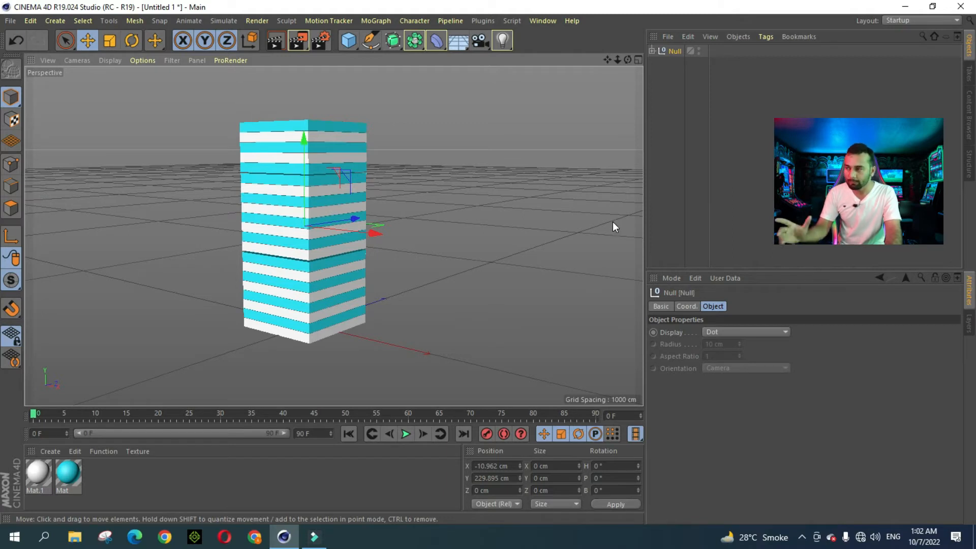
Step: Rename the group from Null to Building1
{"action": "double_click", "coordinate": [676, 51]}
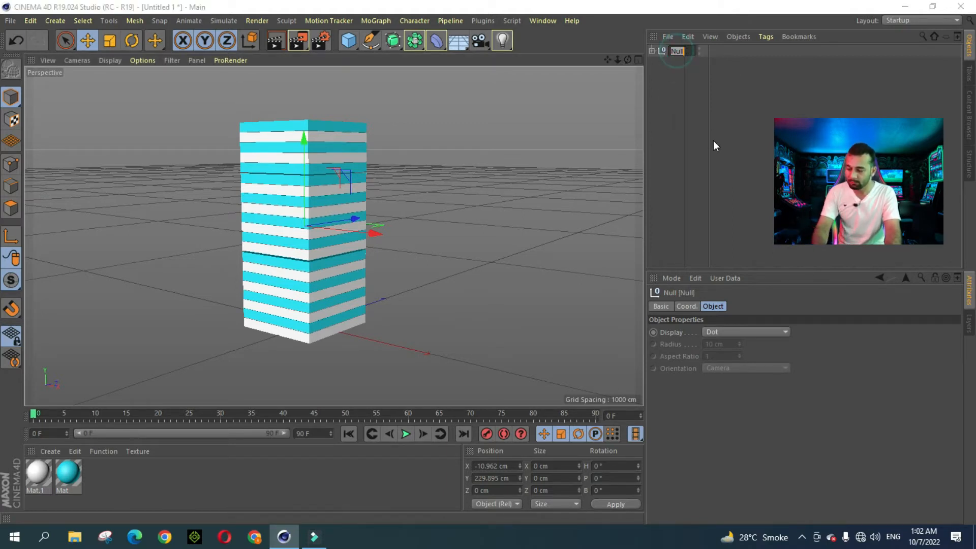
{"action": "key", "text": "BackSpace"}
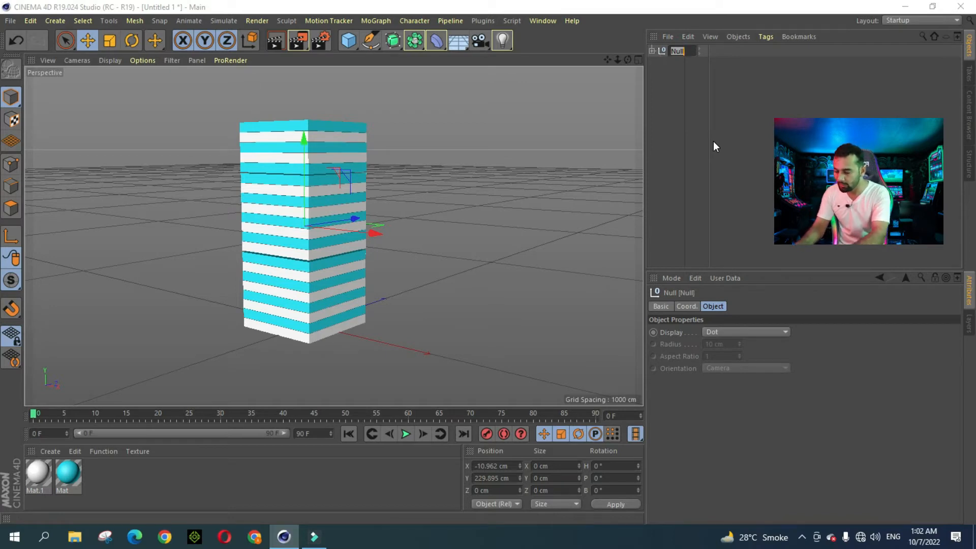
{"action": "type", "text": "Building"}
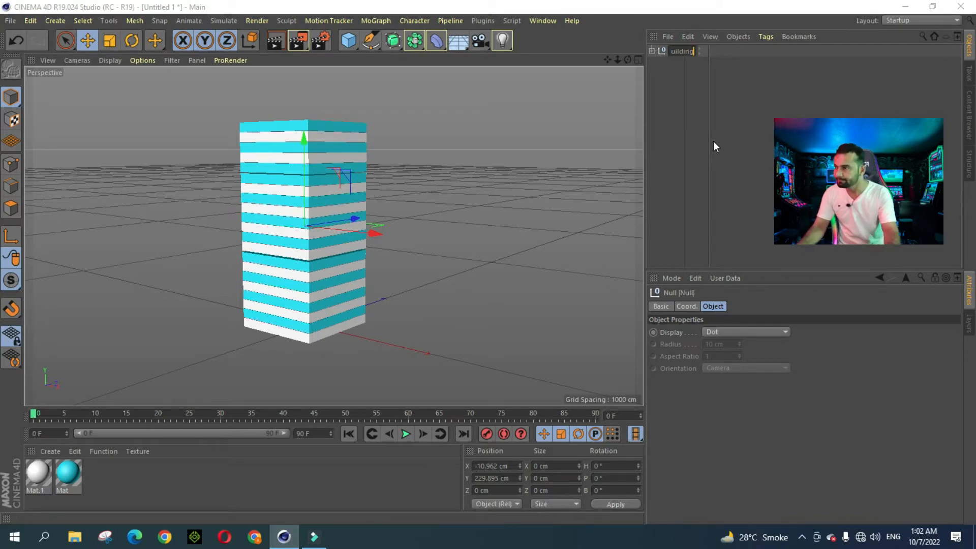
{"action": "type", "text": "1"}
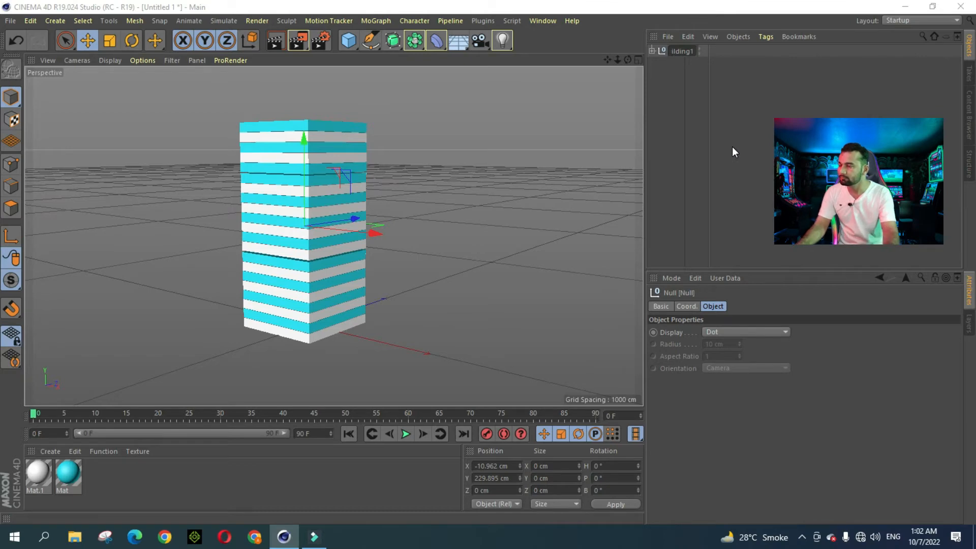
{"action": "key", "text": "Return"}
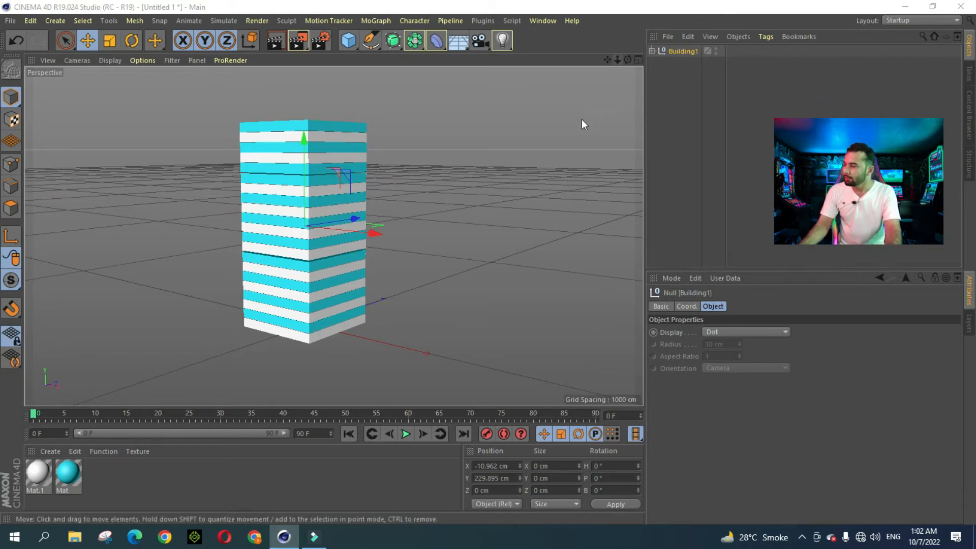
{"action": "scroll", "coordinate": [467, 171], "scroll_direction": "down", "scroll_amount": 3}
{"action": "left_click_drag", "start_coordinate": [606, 61], "coordinate": [574, 62]}
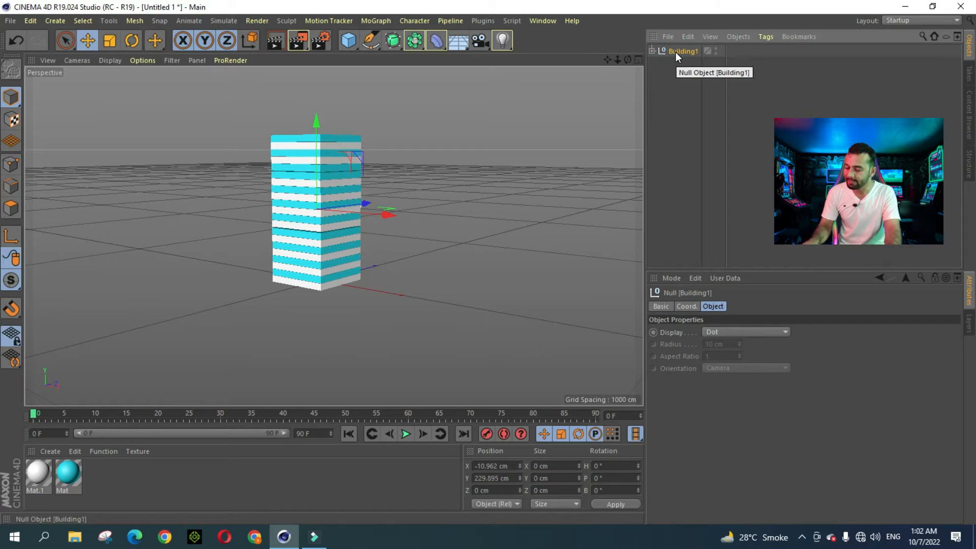
Step: Create copies Building1.1, Building1.2 and Building1.3 and line them up along X
{"action": "key", "text": "ctrl+c"}
{"action": "key", "text": "ctrl+v"}
{"action": "left_click_drag", "start_coordinate": [381, 212], "coordinate": [146, 196]}
{"action": "key", "text": "ctrl+c"}
{"action": "key", "text": "ctrl+v"}
{"action": "key", "text": "ctrl+c"}
{"action": "key", "text": "ctrl+v"}
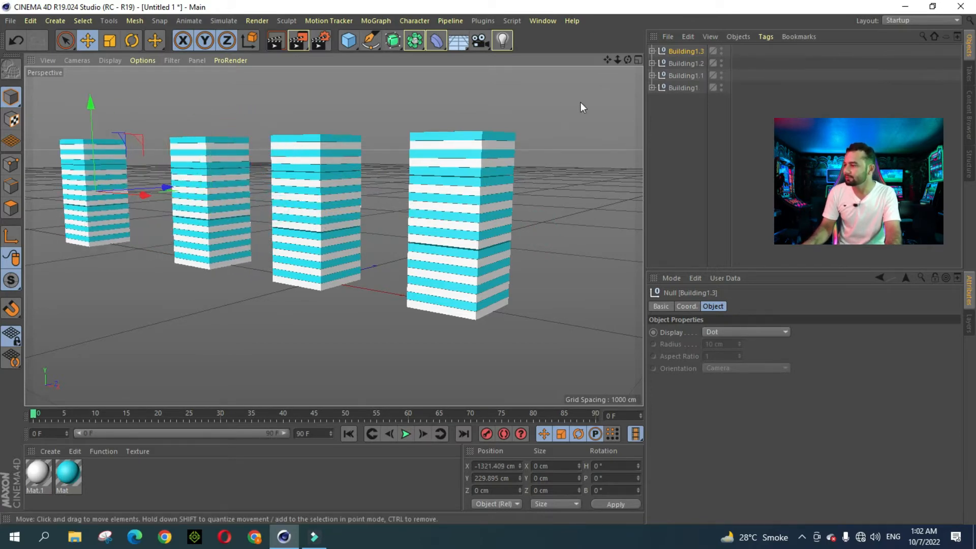
{"action": "mouse_move", "coordinate": [616, 58]}
{"action": "left_mouse_down"}
{"action": "mouse_move", "coordinate": [589, 59]}
{"action": "mouse_move", "coordinate": [614, 67]}
{"action": "left_mouse_up"}
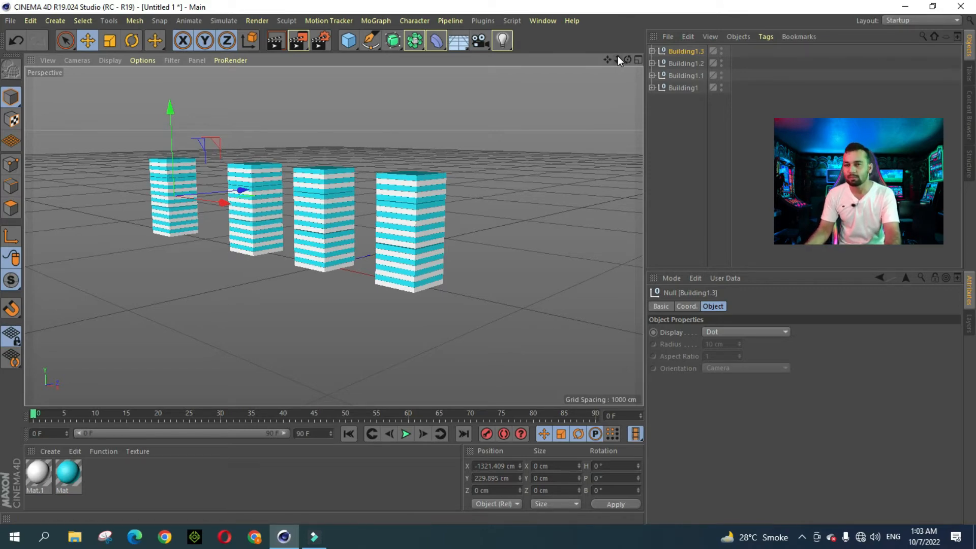
{"action": "left_click_drag", "start_coordinate": [617, 58], "coordinate": [610, 97]}
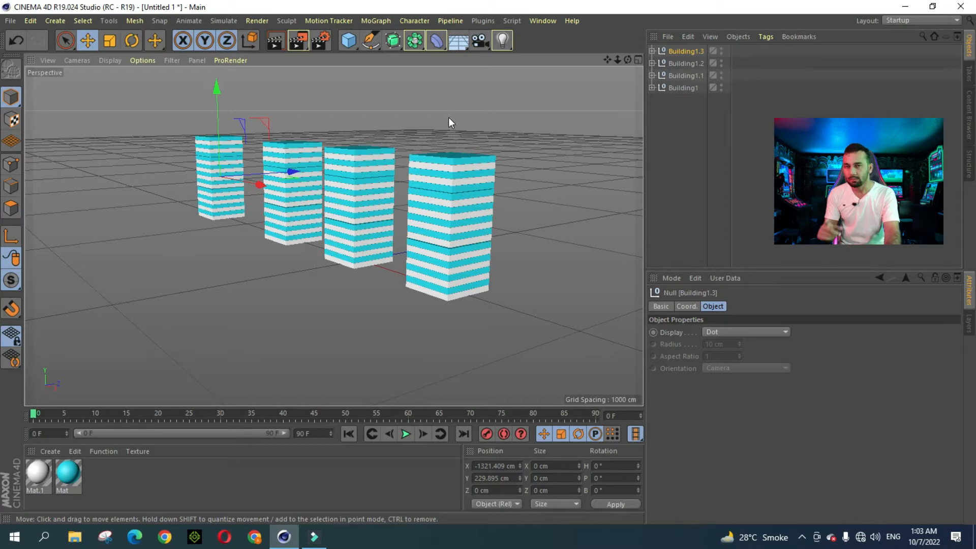
{"action": "left_click", "coordinate": [277, 40]}
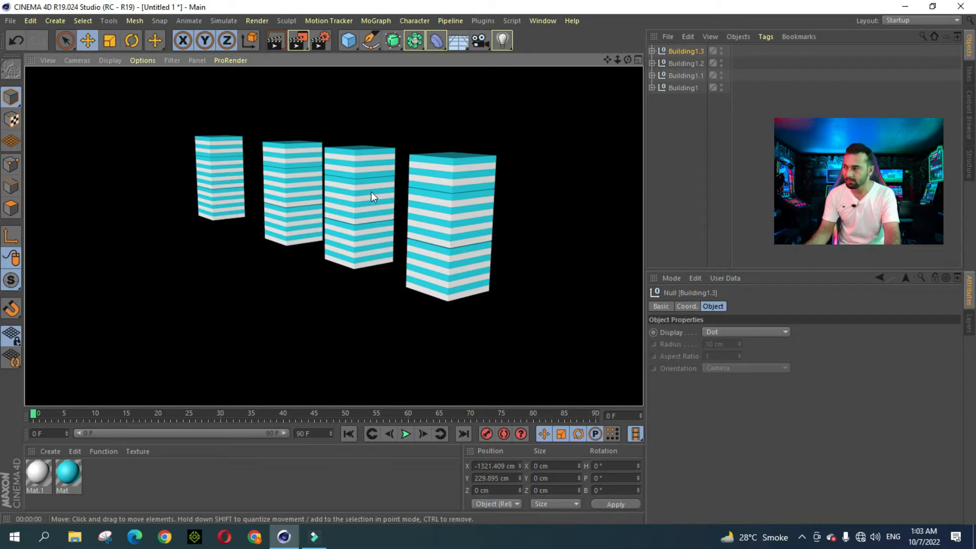
{"action": "scroll", "coordinate": [552, 177], "scroll_direction": "down", "scroll_amount": 2}
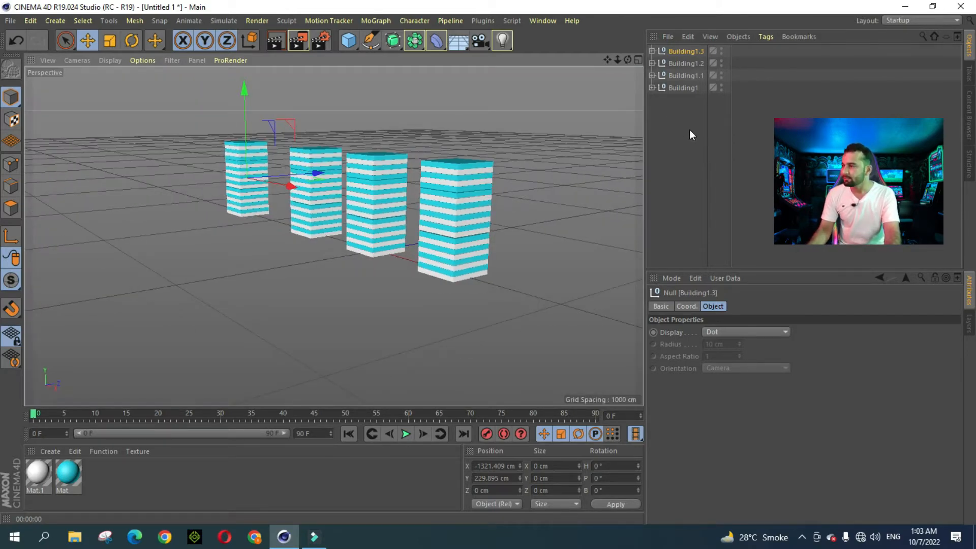
{"action": "mouse_move", "coordinate": [607, 62]}
{"action": "left_mouse_down"}
{"action": "mouse_move", "coordinate": [622, 64]}
{"action": "mouse_move", "coordinate": [594, 73]}
{"action": "left_mouse_up"}
{"action": "left_click_drag", "start_coordinate": [690, 103], "coordinate": [690, 47]}
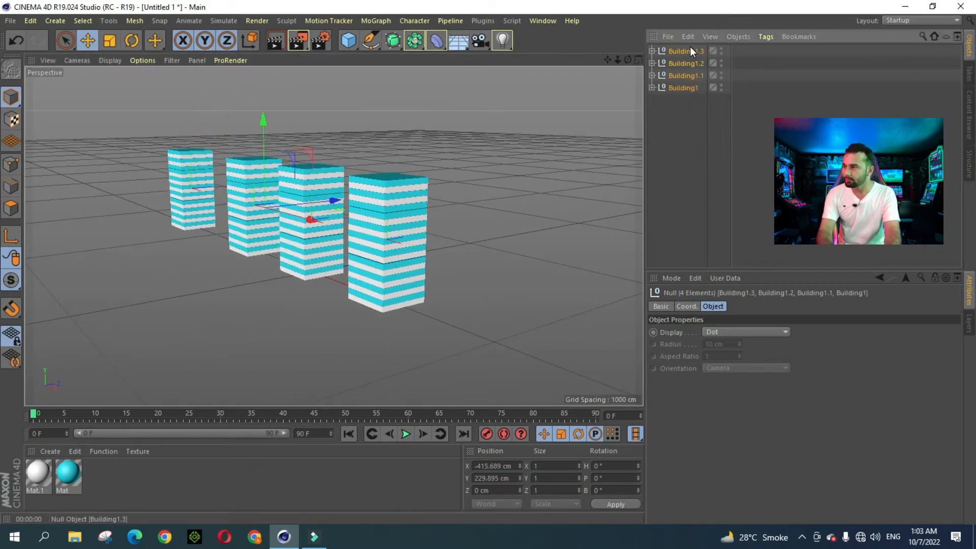
Step: Delete the four Building nulls and both materials, leaving only the floor grid
{"action": "key", "text": "Delete"}
{"action": "left_click_drag", "start_coordinate": [98, 477], "coordinate": [41, 477]}
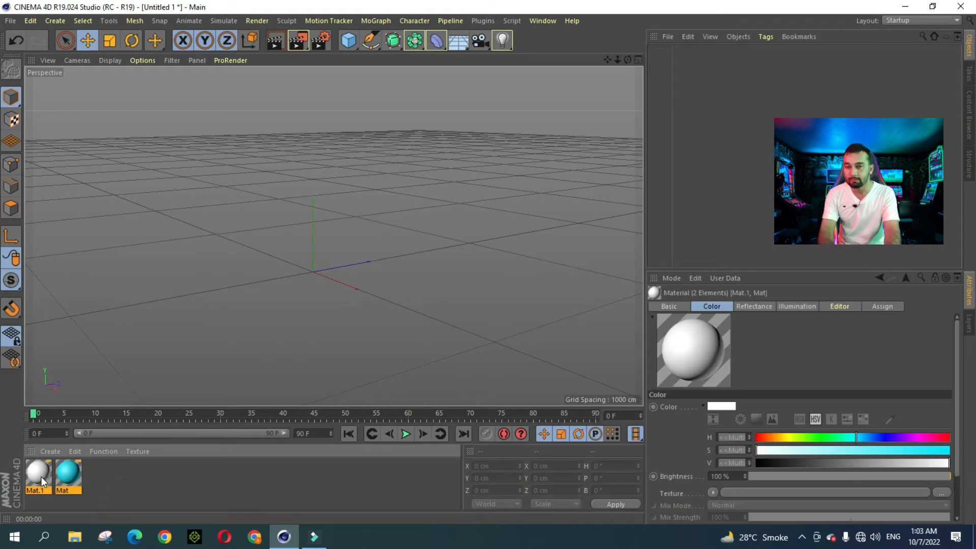
{"action": "key", "text": "Delete"}
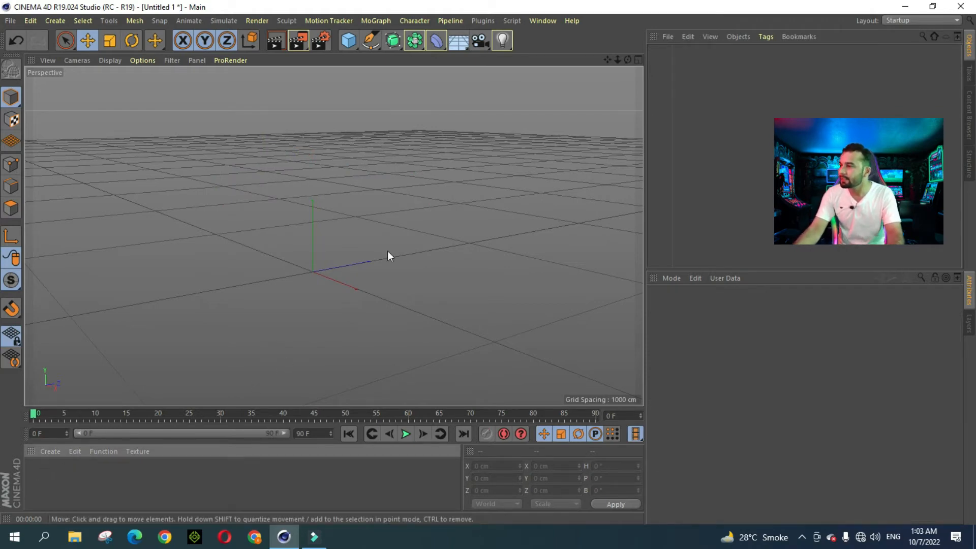
{"action": "left_click_drag", "start_coordinate": [616, 62], "coordinate": [334, 235]}
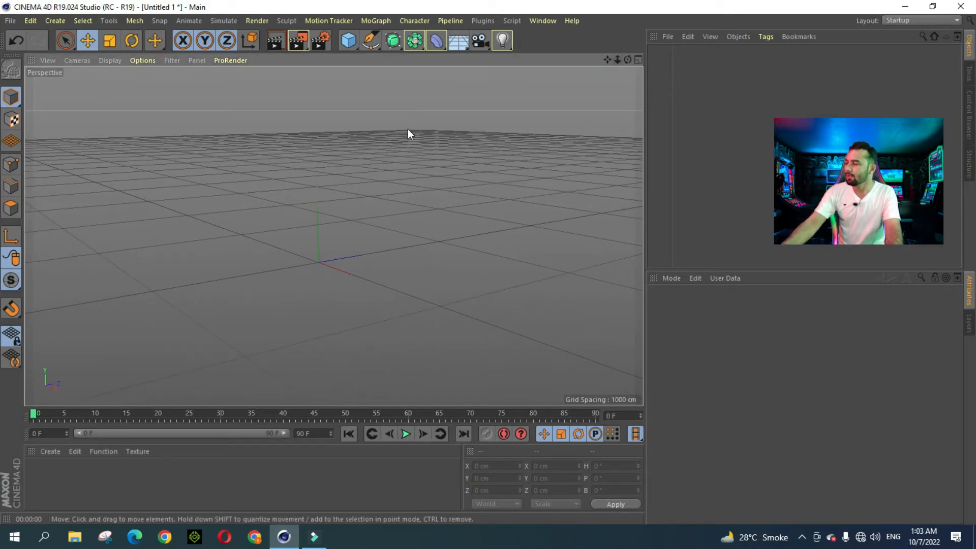
{"action": "left_click", "coordinate": [351, 43]}
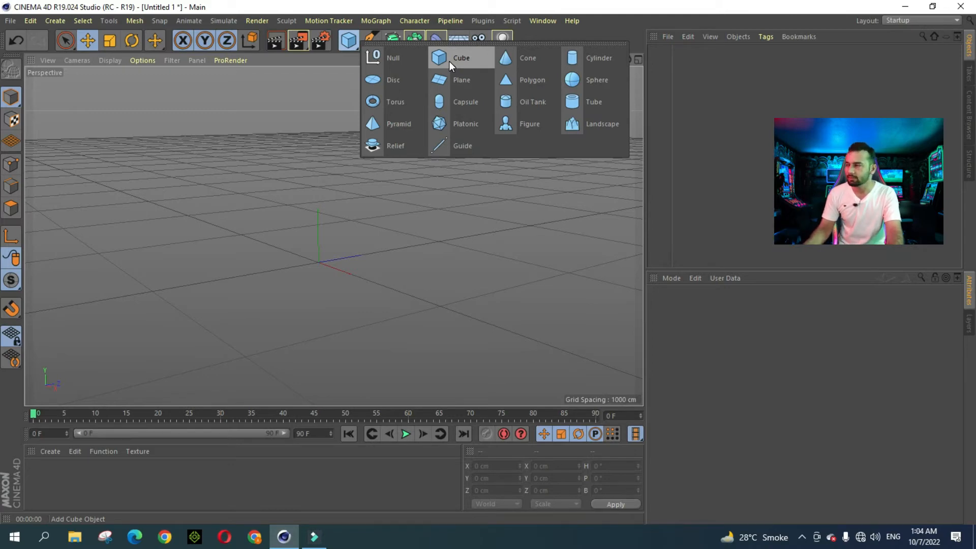
Step: Add a cube at Y 125.36 cm, stretch its depth to 409.069 cm, and make it editable
{"action": "left_click", "coordinate": [450, 60]}
{"action": "left_click_drag", "start_coordinate": [616, 60], "coordinate": [473, 124]}
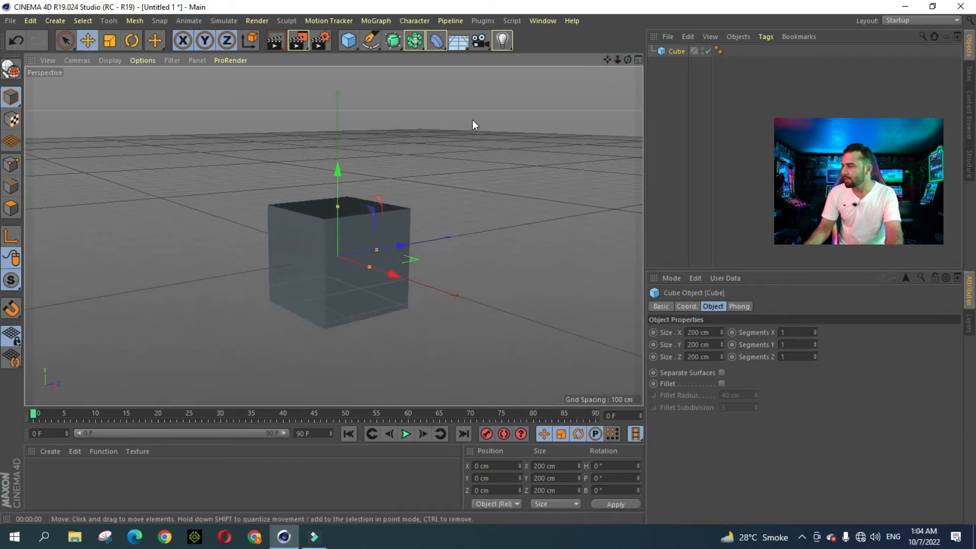
{"action": "left_click_drag", "start_coordinate": [342, 171], "coordinate": [343, 108]}
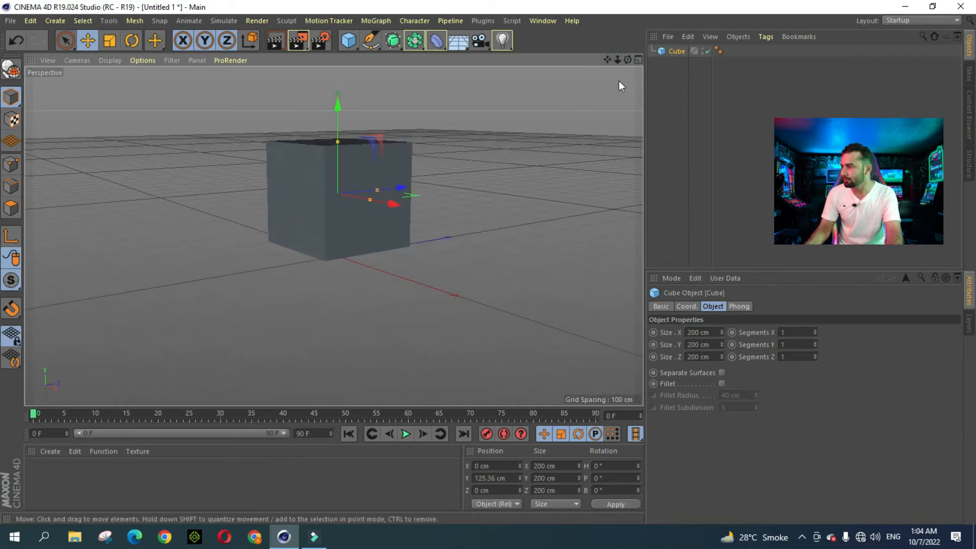
{"action": "left_click_drag", "start_coordinate": [608, 59], "coordinate": [627, 59]}
{"action": "left_click_drag", "start_coordinate": [369, 216], "coordinate": [427, 208]}
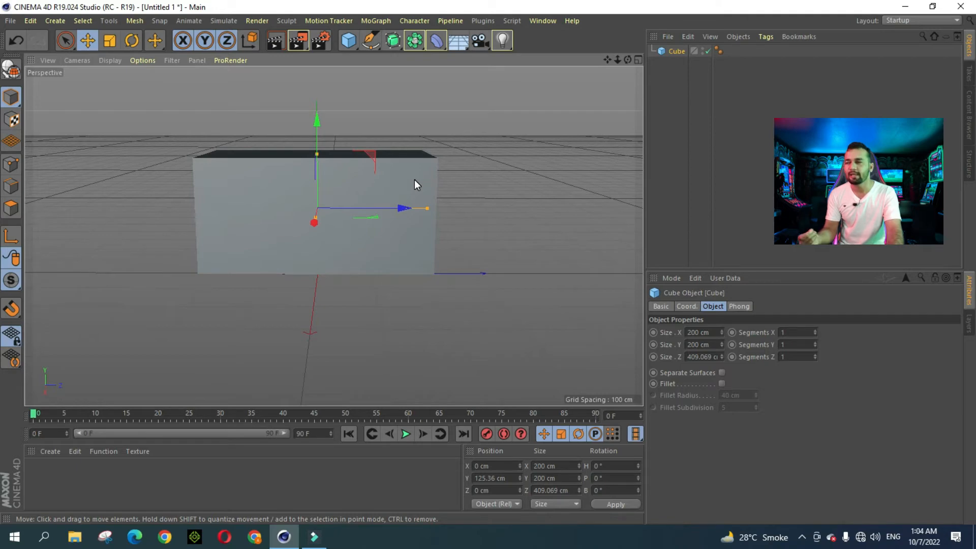
{"action": "left_click", "coordinate": [9, 70]}
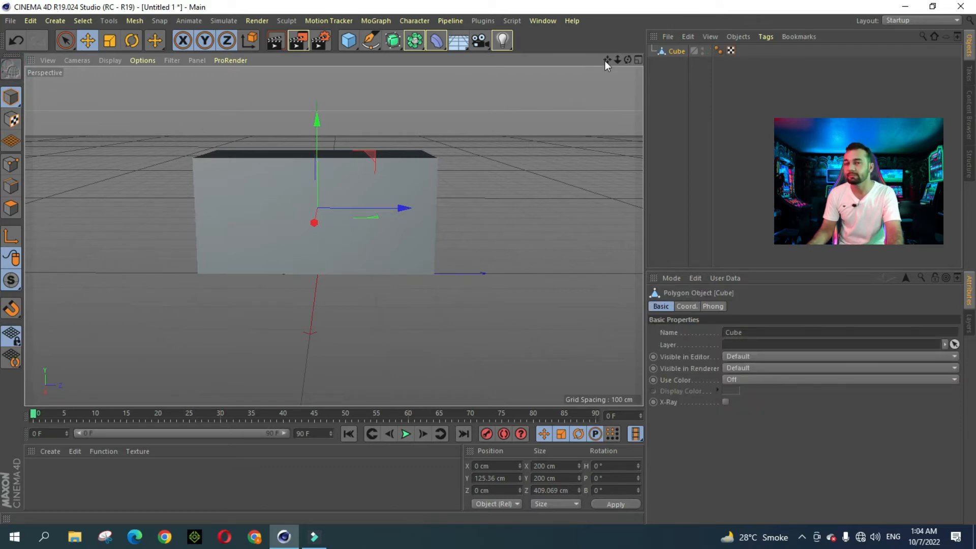
{"action": "left_click_drag", "start_coordinate": [606, 60], "coordinate": [645, 60]}
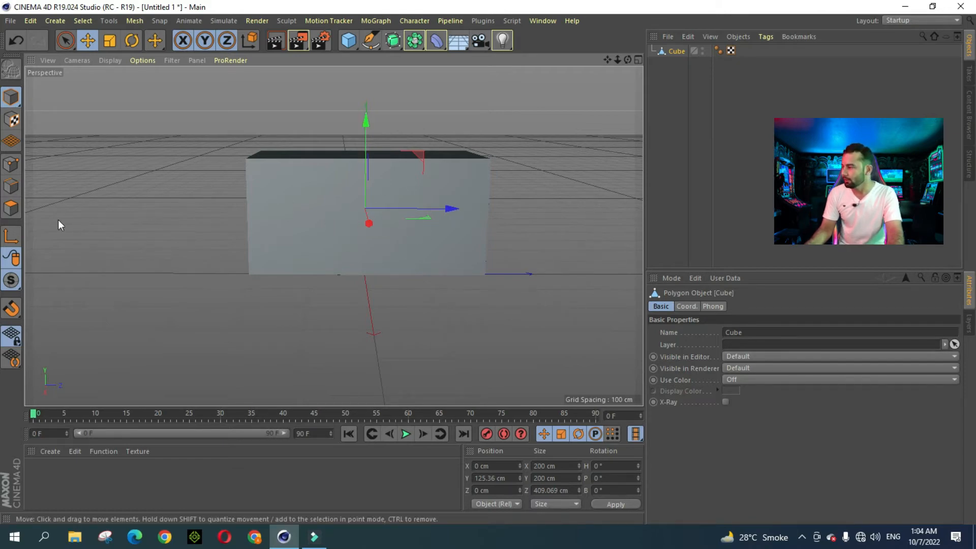
Step: Delete the cube's front face in Polygons mode to open the box
{"action": "left_click", "coordinate": [11, 208]}
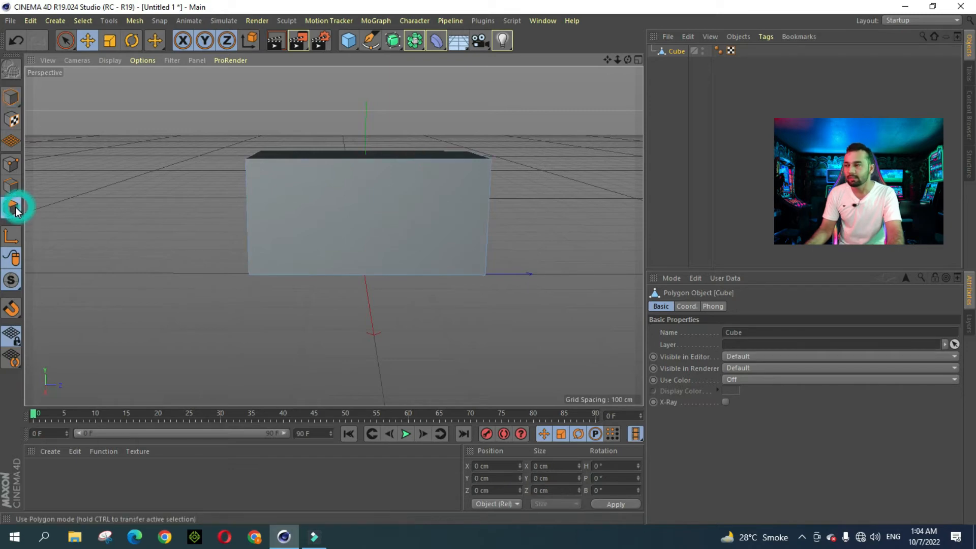
{"action": "left_click", "coordinate": [422, 217]}
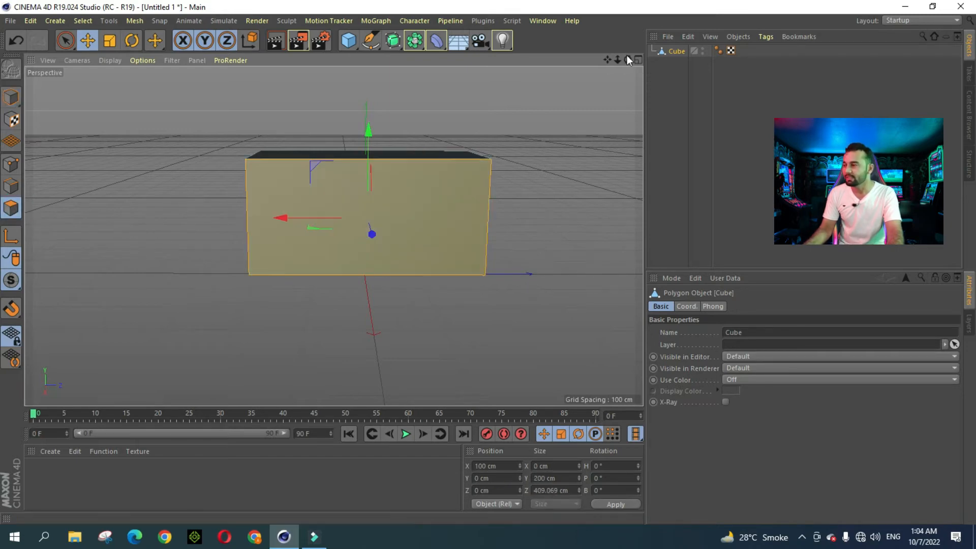
{"action": "mouse_move", "coordinate": [628, 59]}
{"action": "left_mouse_down"}
{"action": "mouse_move", "coordinate": [600, 64]}
{"action": "mouse_move", "coordinate": [628, 59]}
{"action": "left_mouse_up"}
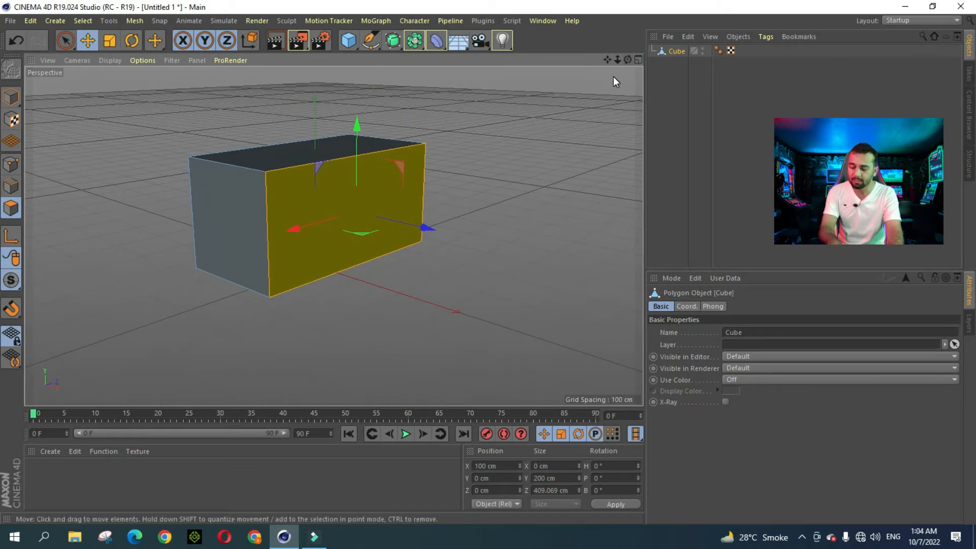
{"action": "key", "text": "Delete"}
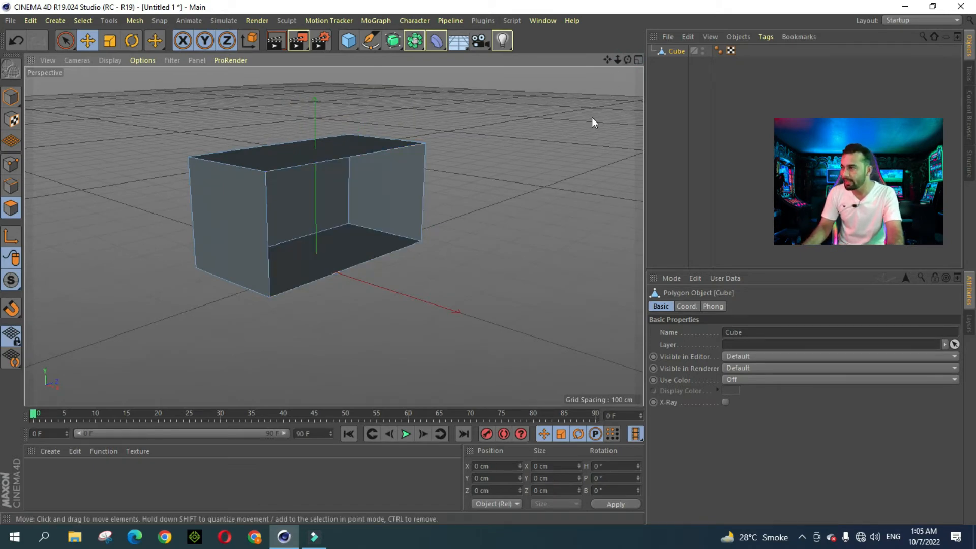
{"action": "left_click_drag", "start_coordinate": [627, 59], "coordinate": [687, 60]}
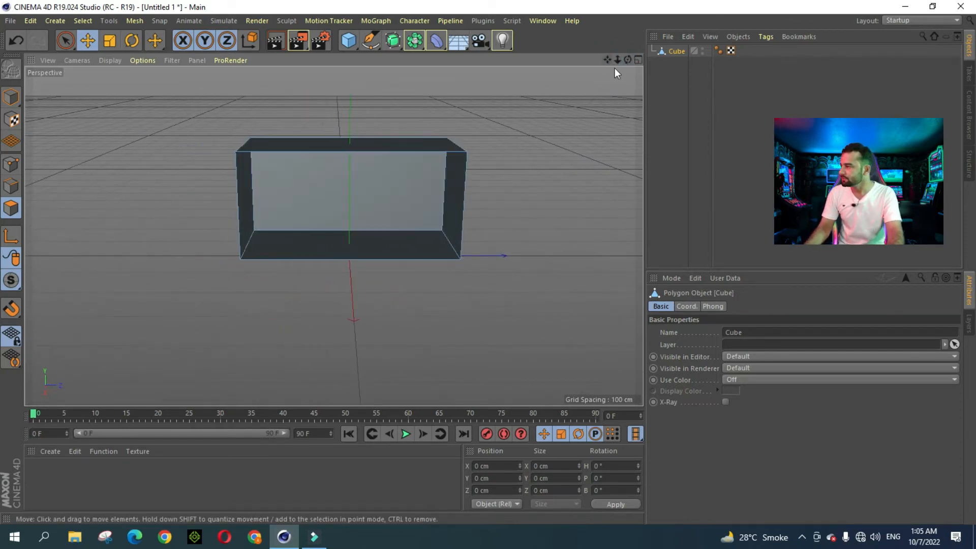
Step: Back in Model mode, lower the open box to Y 120.126 cm
{"action": "left_click", "coordinate": [11, 97]}
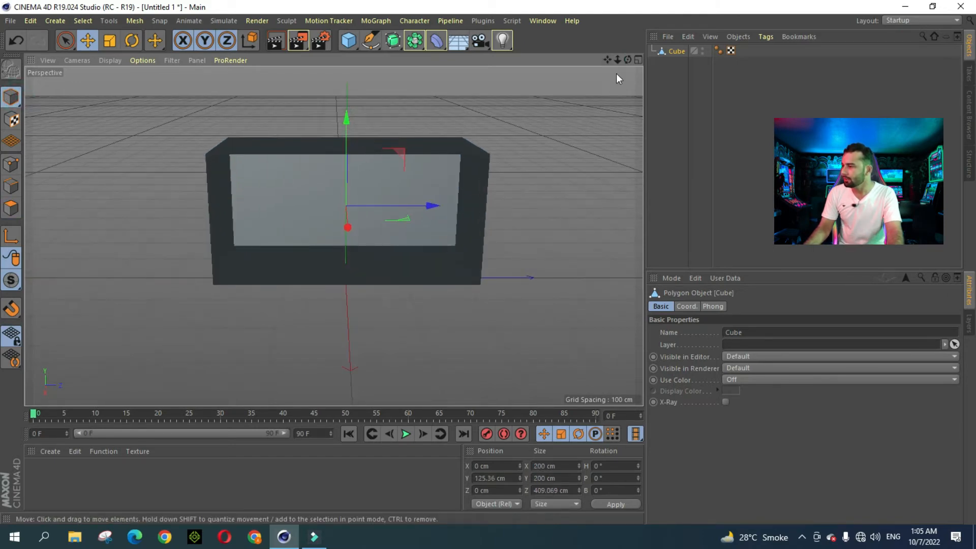
{"action": "left_click_drag", "start_coordinate": [628, 60], "coordinate": [597, 71]}
{"action": "left_click_drag", "start_coordinate": [333, 235], "coordinate": [367, 235], "text": "alt"}
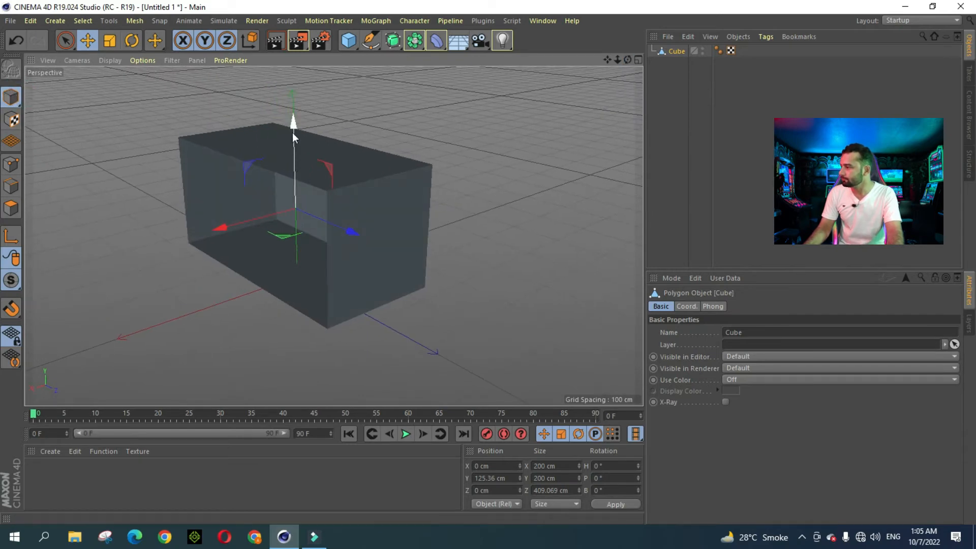
{"action": "left_click_drag", "start_coordinate": [293, 127], "coordinate": [295, 130]}
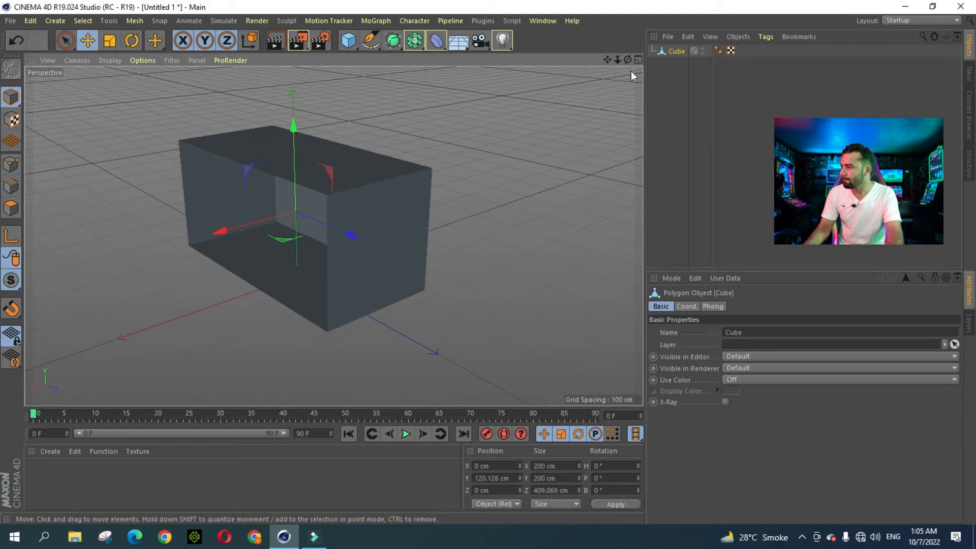
{"action": "mouse_move", "coordinate": [617, 60]}
{"action": "left_mouse_down"}
{"action": "mouse_move", "coordinate": [640, 54]}
{"action": "mouse_move", "coordinate": [612, 65]}
{"action": "left_mouse_up"}
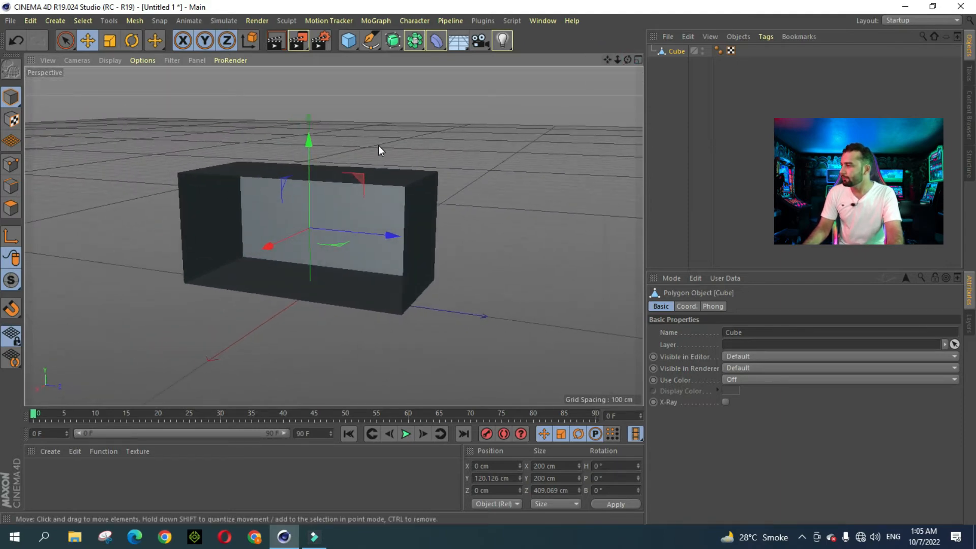
{"action": "left_click", "coordinate": [349, 41]}
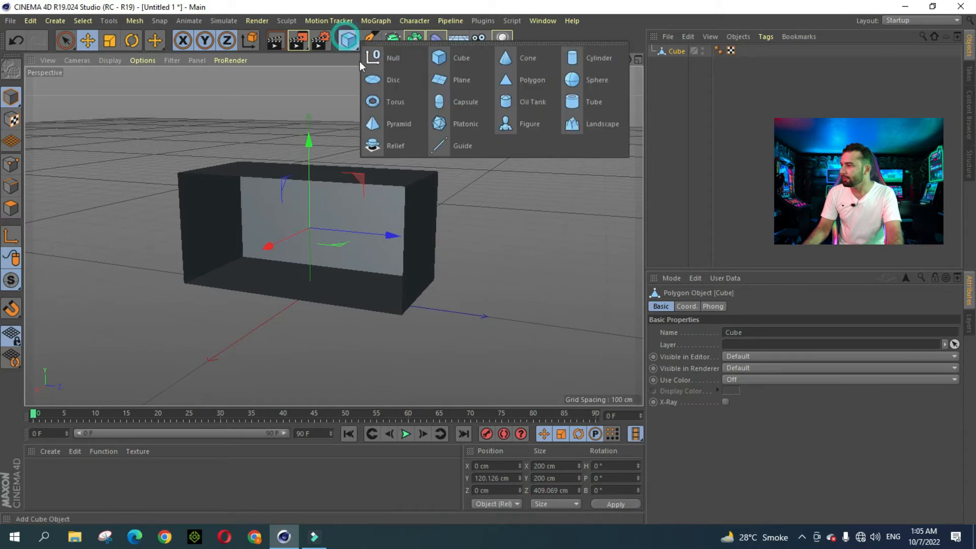
Step: Add a second cube, raise it to Y 319 cm and shift it sideways to X 71 cm
{"action": "left_click", "coordinate": [461, 58]}
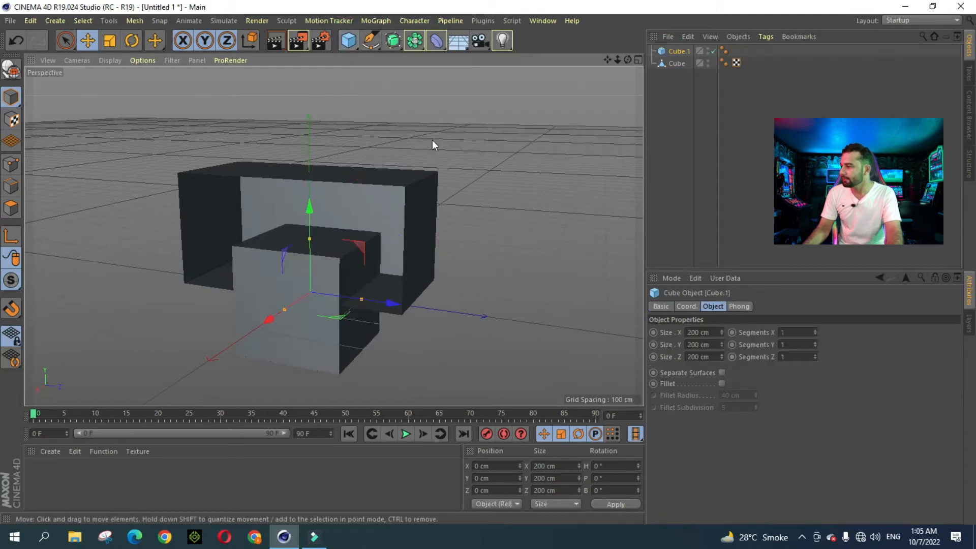
{"action": "left_click_drag", "start_coordinate": [313, 220], "coordinate": [320, 84]}
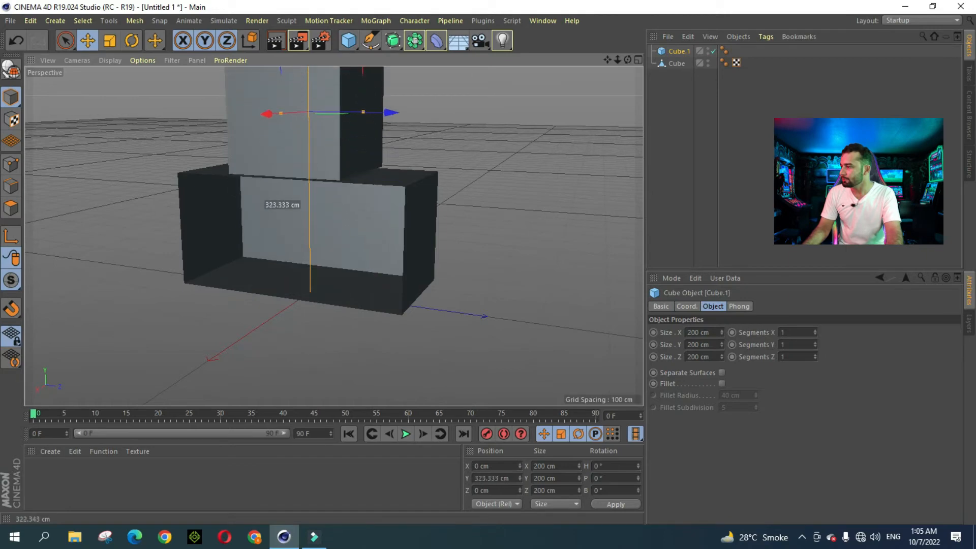
{"action": "left_click_drag", "start_coordinate": [617, 60], "coordinate": [611, 59]}
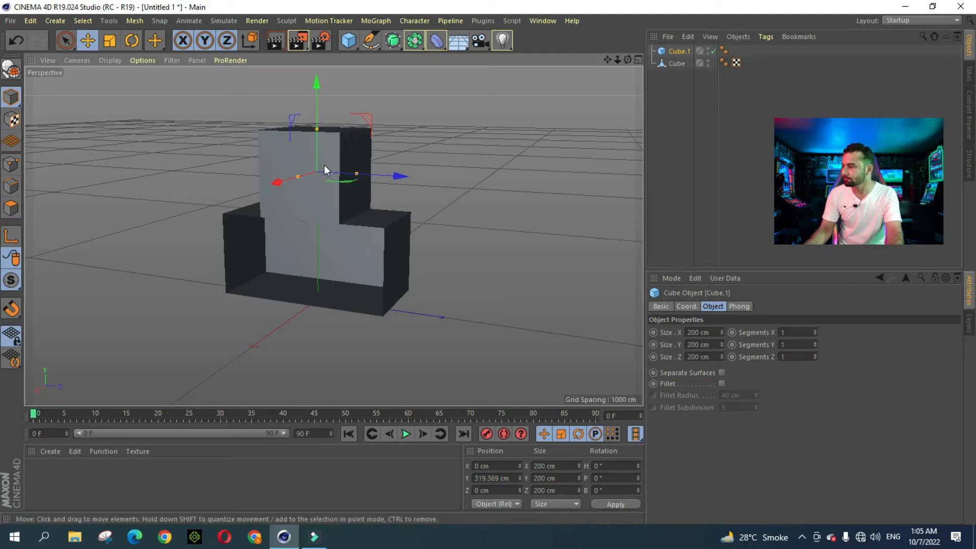
{"action": "left_click_drag", "start_coordinate": [627, 61], "coordinate": [621, 65]}
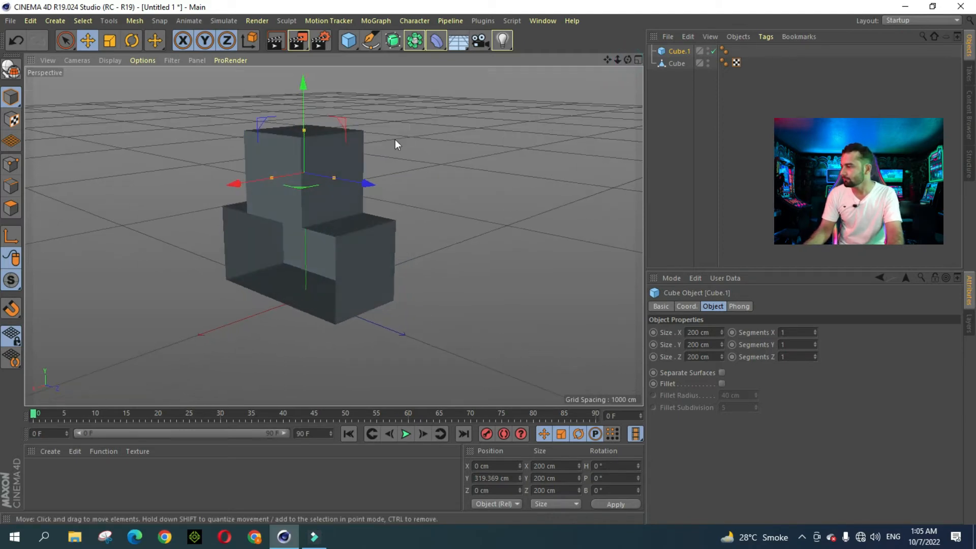
{"action": "left_click_drag", "start_coordinate": [288, 177], "coordinate": [348, 194]}
Step: Enlarge Cube.1 to about 307 cm along X and 430 cm along Z
{"action": "left_click_drag", "start_coordinate": [629, 61], "coordinate": [629, 60]}
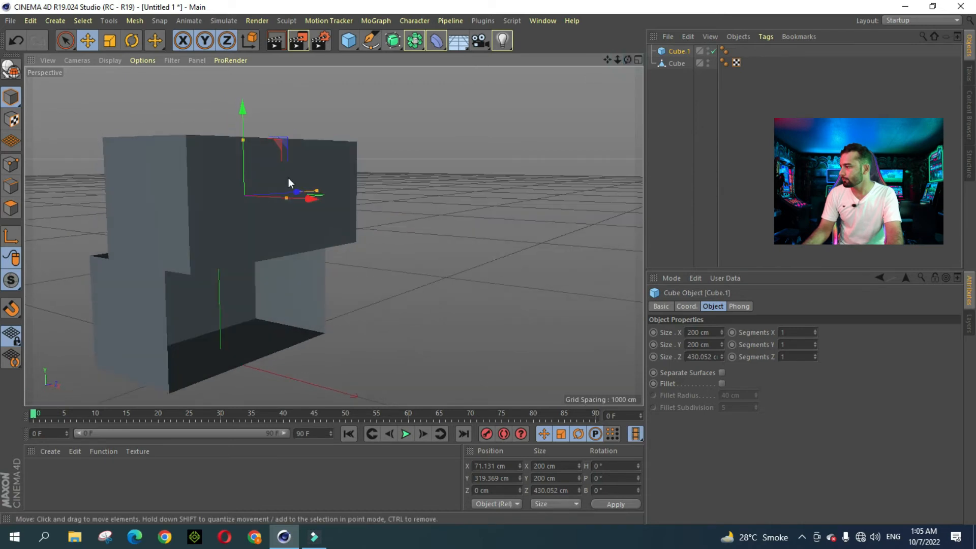
{"action": "left_click_drag", "start_coordinate": [286, 196], "coordinate": [310, 212]}
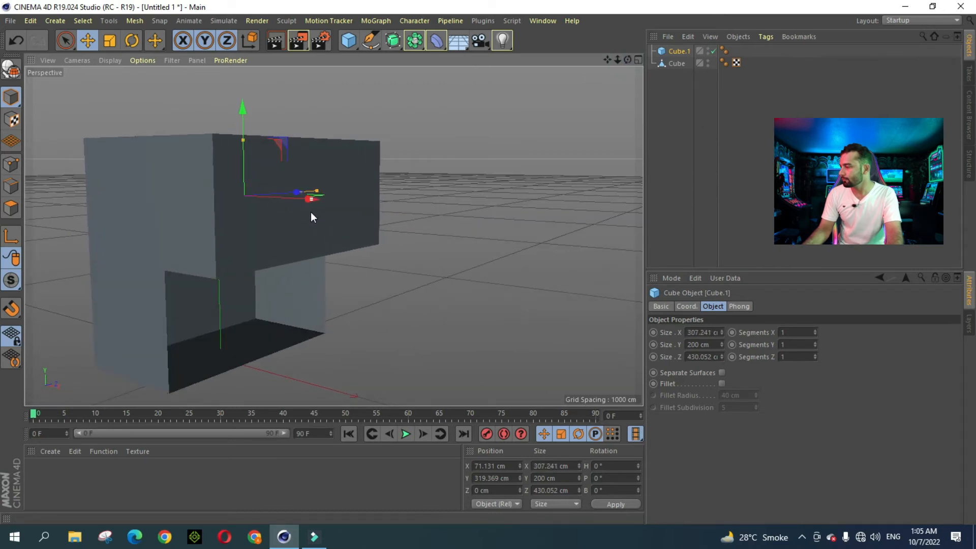
{"action": "left_click", "coordinate": [463, 205]}
{"action": "left_click_drag", "start_coordinate": [456, 142], "coordinate": [545, 136], "text": "alt"}
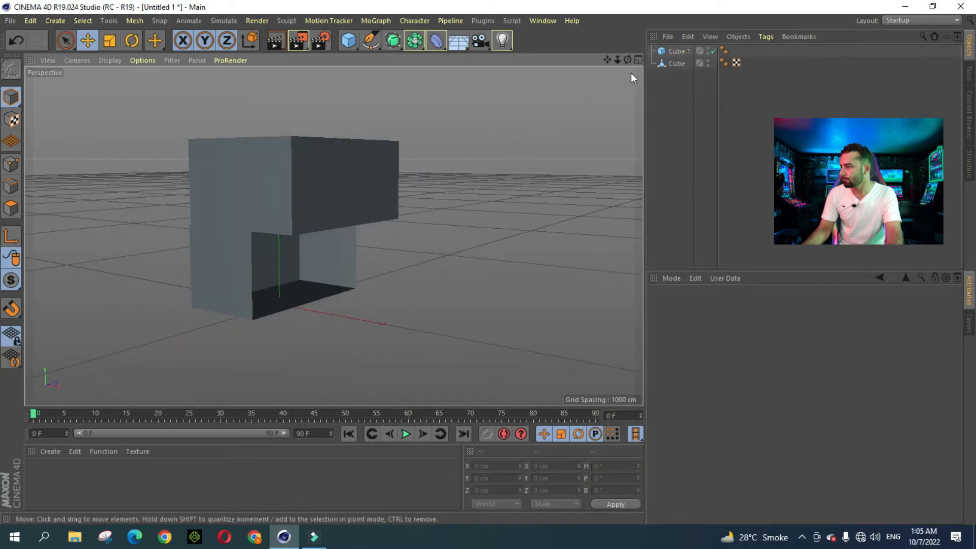
{"action": "left_click_drag", "start_coordinate": [628, 60], "coordinate": [532, 105]}
Step: Nudge Cube.1 sideways back toward the centre, to about X 69 cm
{"action": "left_click", "coordinate": [354, 212]}
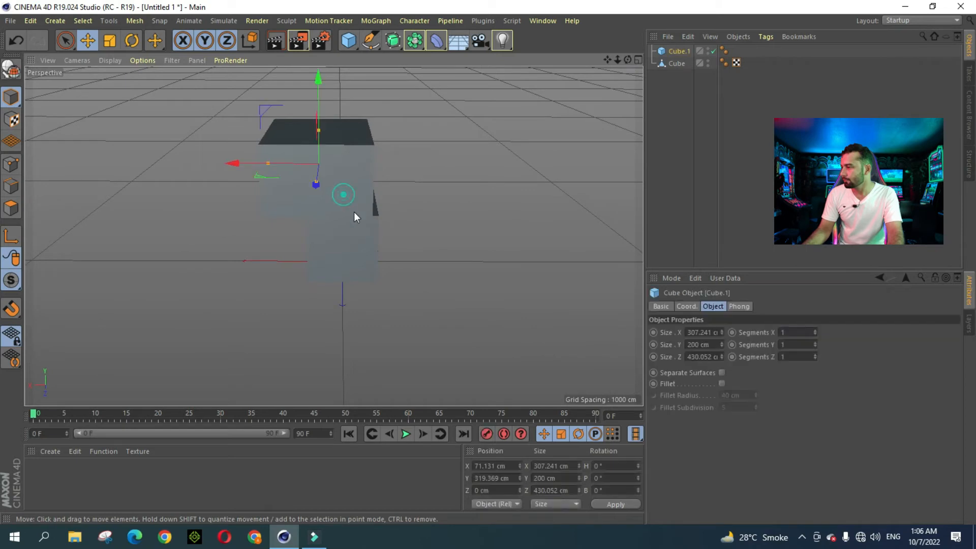
{"action": "left_click_drag", "start_coordinate": [289, 166], "coordinate": [297, 169]}
{"action": "left_click", "coordinate": [415, 210]}
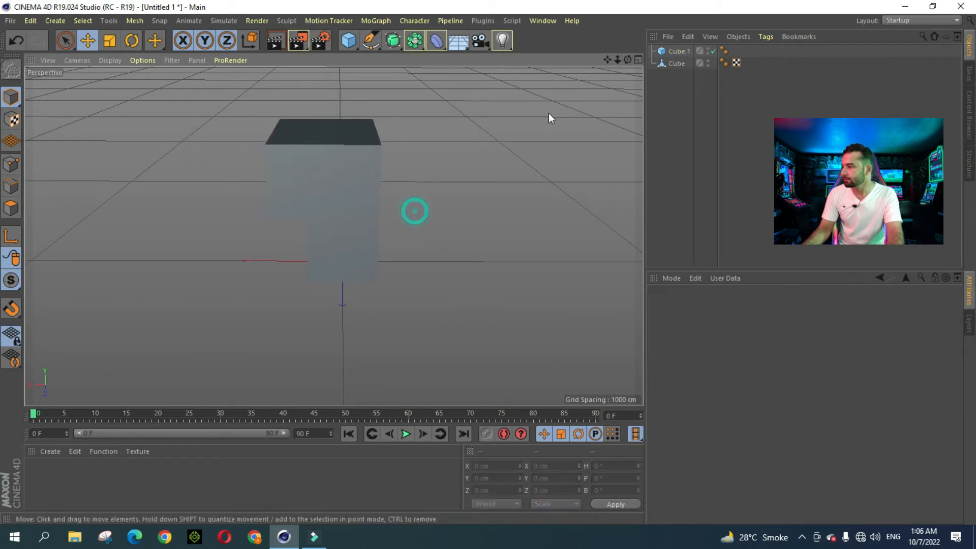
{"action": "left_click", "coordinate": [327, 166]}
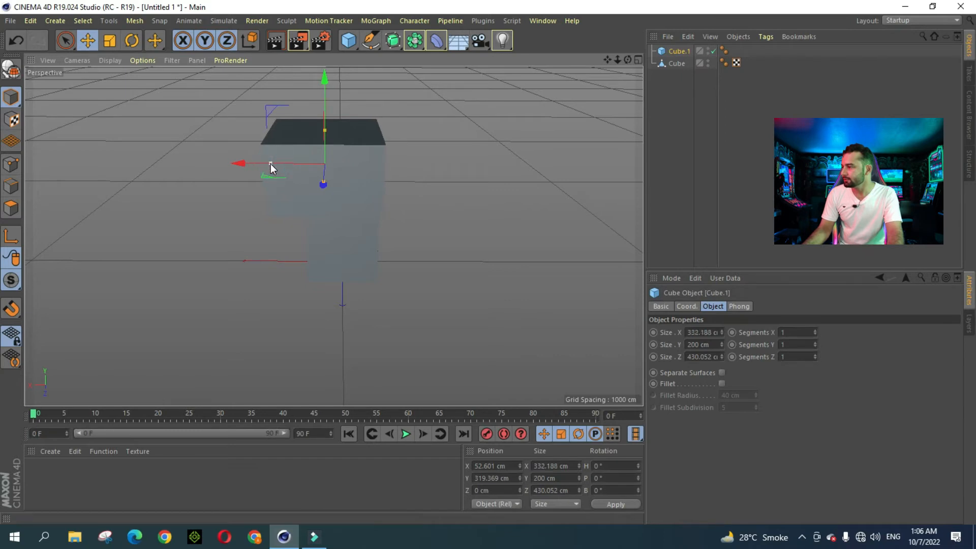
{"action": "left_click_drag", "start_coordinate": [301, 161], "coordinate": [294, 164]}
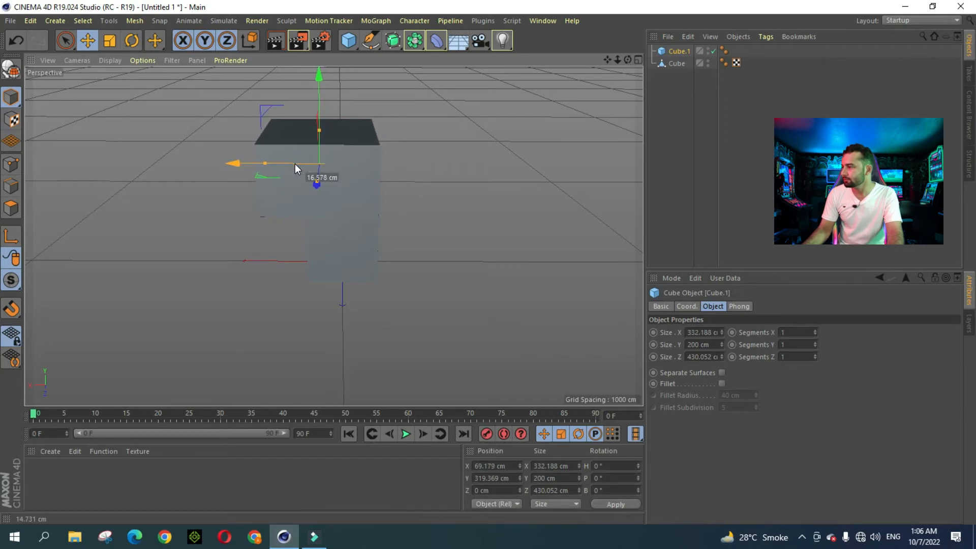
{"action": "left_click", "coordinate": [508, 176]}
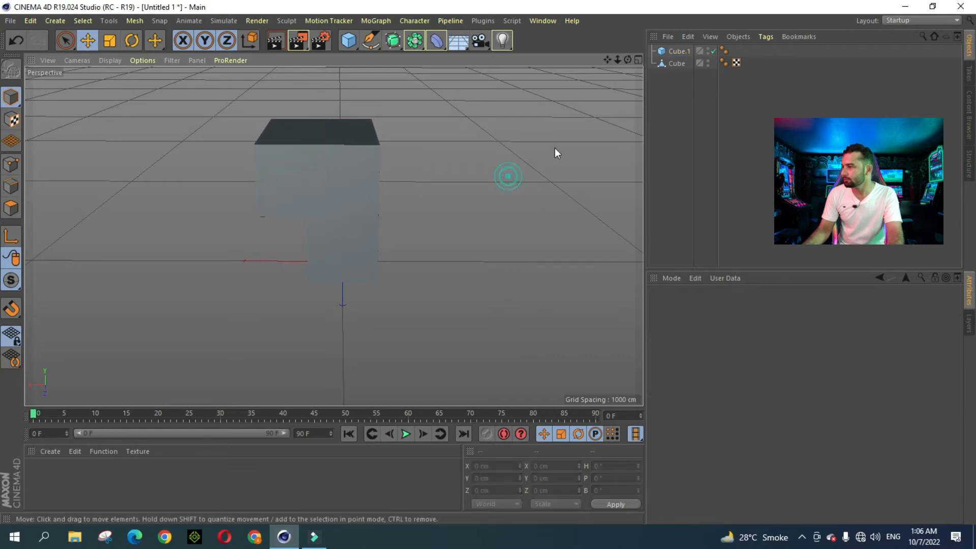
{"action": "left_click_drag", "start_coordinate": [627, 59], "coordinate": [676, 66]}
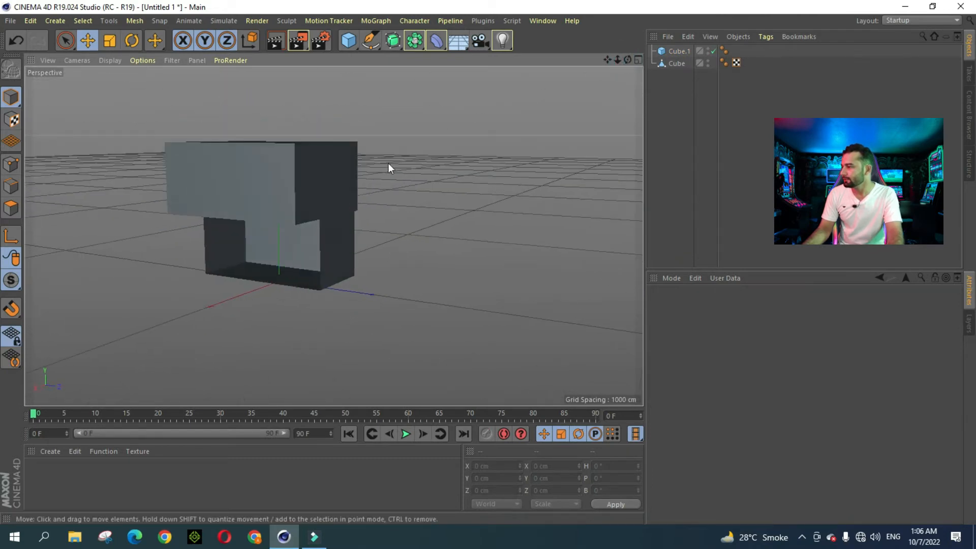
Step: Stretch the wide Cube.1 block slightly deeper along Z
{"action": "left_click", "coordinate": [326, 200]}
{"action": "left_click_drag", "start_coordinate": [327, 180], "coordinate": [334, 186]}
{"action": "left_click", "coordinate": [435, 163]}
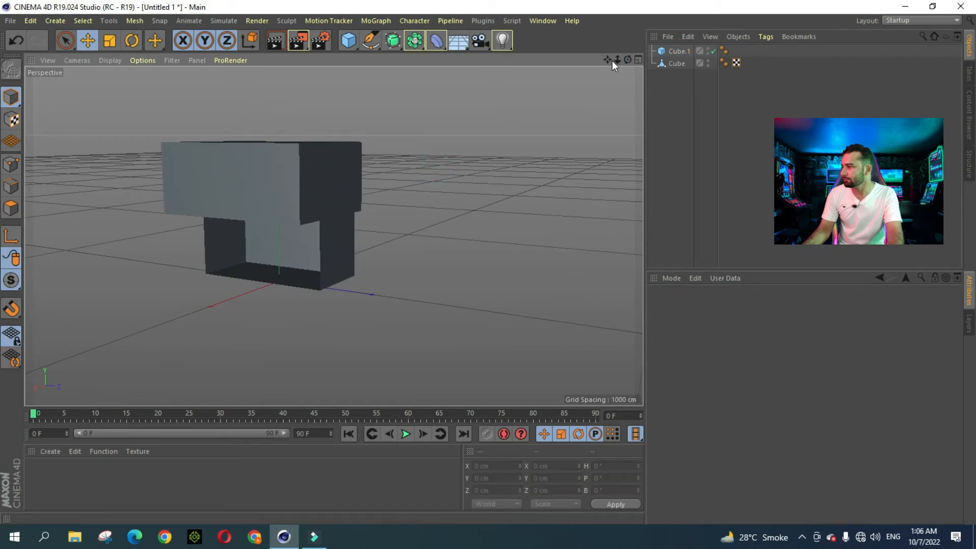
{"action": "mouse_move", "coordinate": [627, 60]}
{"action": "left_mouse_down"}
{"action": "mouse_move", "coordinate": [636, 62]}
{"action": "mouse_move", "coordinate": [624, 64]}
{"action": "left_mouse_up"}
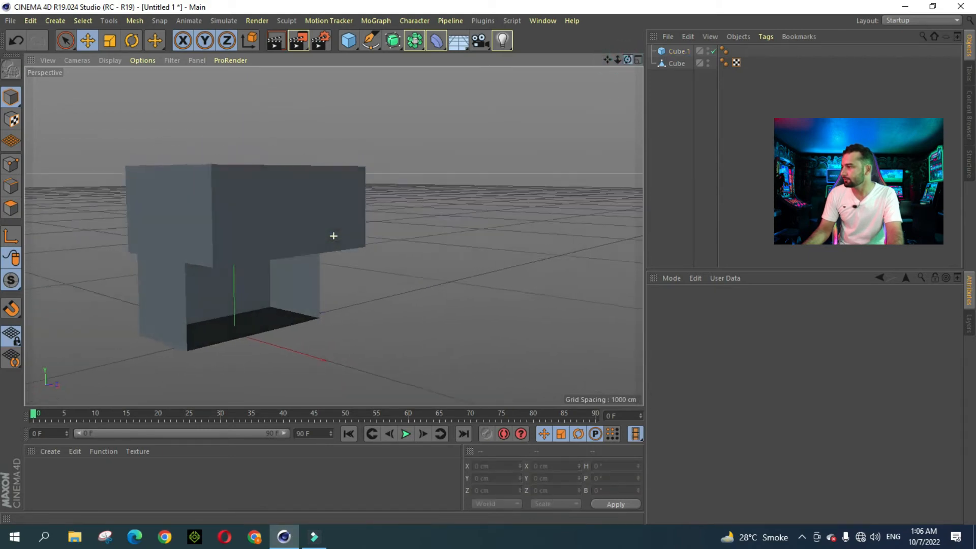
{"action": "left_click_drag", "start_coordinate": [333, 236], "coordinate": [333, 234]}
{"action": "left_click", "coordinate": [362, 216]}
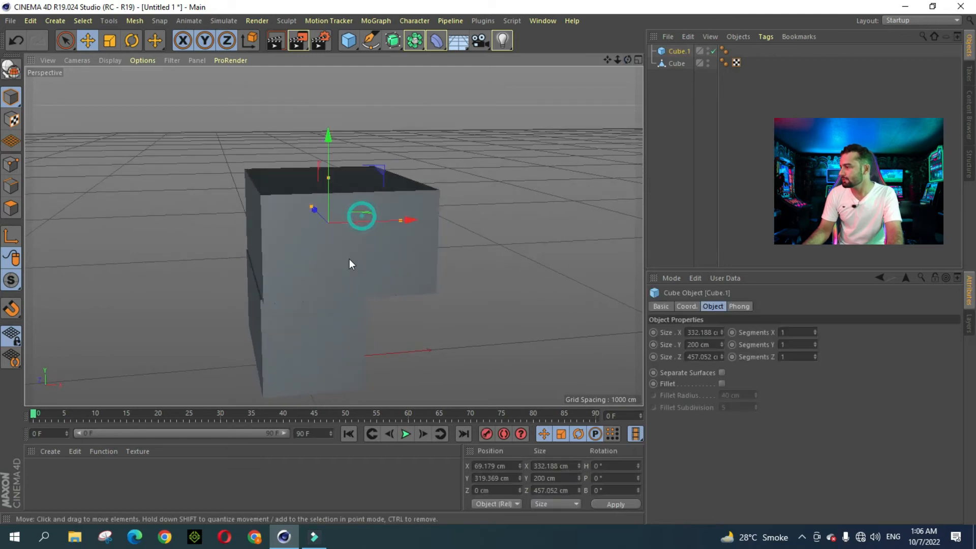
{"action": "left_click", "coordinate": [367, 219]}
{"action": "left_click", "coordinate": [490, 194]}
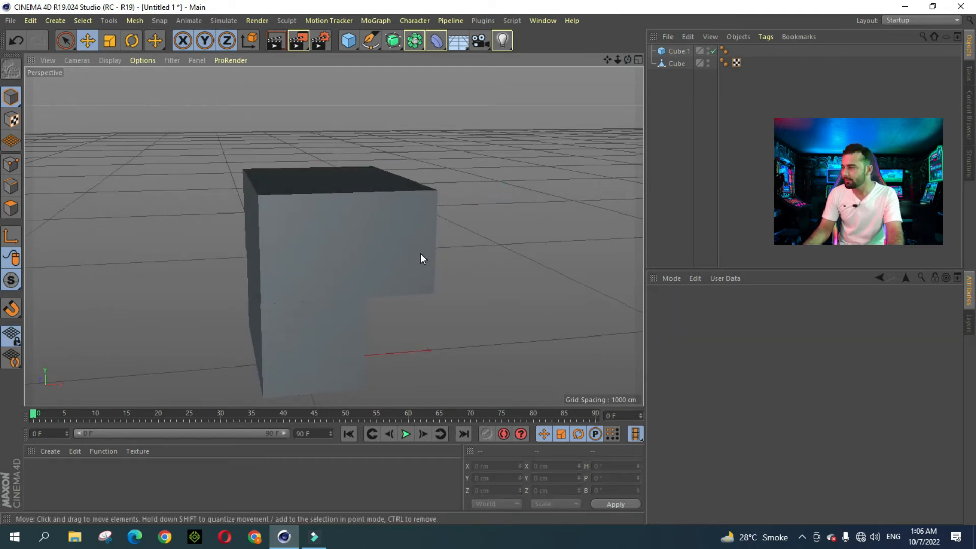
Step: Zoom, pan and orbit to inspect the two-box stack from several angles
{"action": "scroll", "coordinate": [330, 277], "scroll_direction": "up", "scroll_amount": 3}
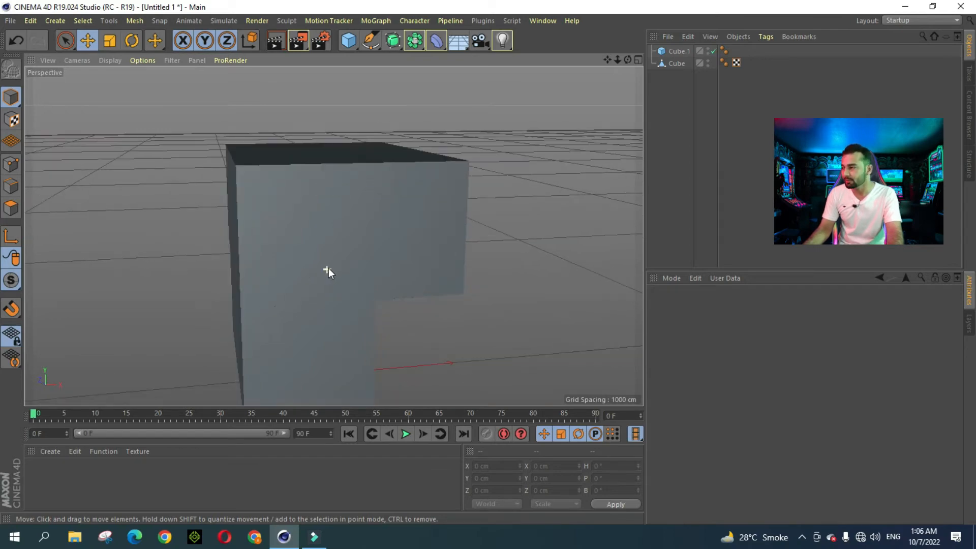
{"action": "scroll", "coordinate": [533, 172], "scroll_direction": "down", "scroll_amount": 3}
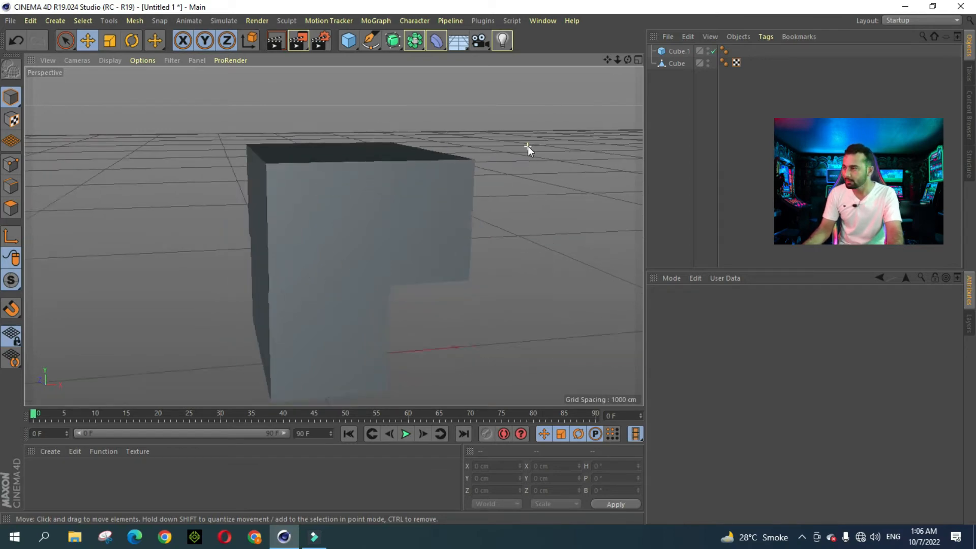
{"action": "left_click_drag", "start_coordinate": [608, 60], "coordinate": [334, 237]}
{"action": "left_click_drag", "start_coordinate": [628, 60], "coordinate": [334, 236]}
{"action": "mouse_move", "coordinate": [607, 59]}
{"action": "left_mouse_down"}
{"action": "mouse_move", "coordinate": [334, 236]}
{"action": "mouse_move", "coordinate": [625, 54]}
{"action": "mouse_move", "coordinate": [334, 235]}
{"action": "mouse_move", "coordinate": [618, 61]}
{"action": "mouse_move", "coordinate": [334, 236]}
{"action": "mouse_move", "coordinate": [607, 60]}
{"action": "left_mouse_up"}
{"action": "left_click_drag", "start_coordinate": [628, 59], "coordinate": [334, 236]}
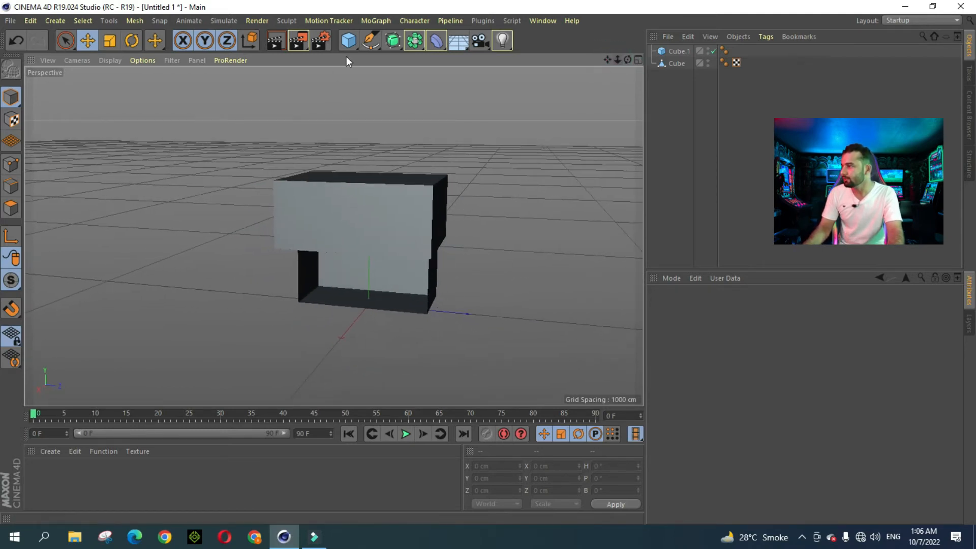
{"action": "left_click_drag", "start_coordinate": [348, 40], "coordinate": [356, 62]}
Step: Add a third cube, raise it above the wide block and deepen it along Z
{"action": "left_click", "coordinate": [443, 61]}
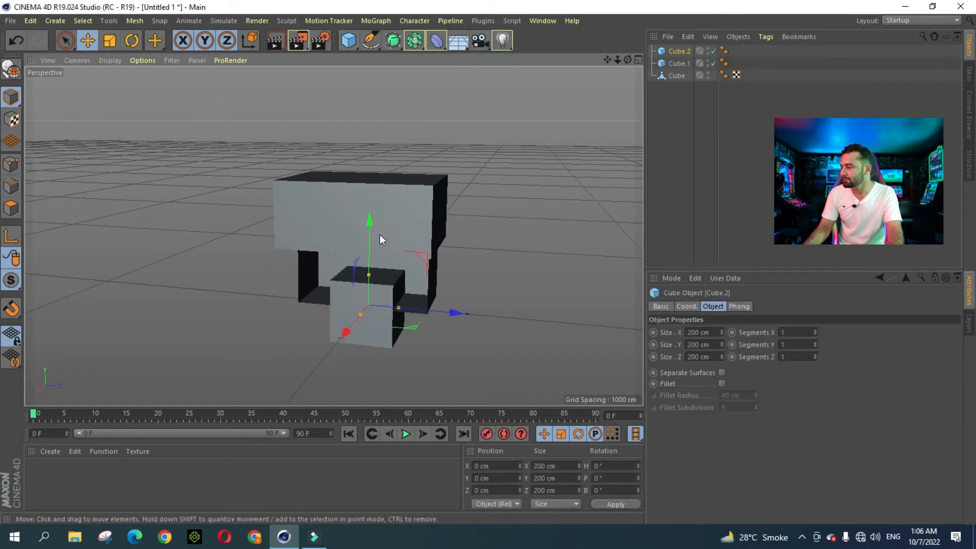
{"action": "left_click_drag", "start_coordinate": [370, 226], "coordinate": [374, 71]}
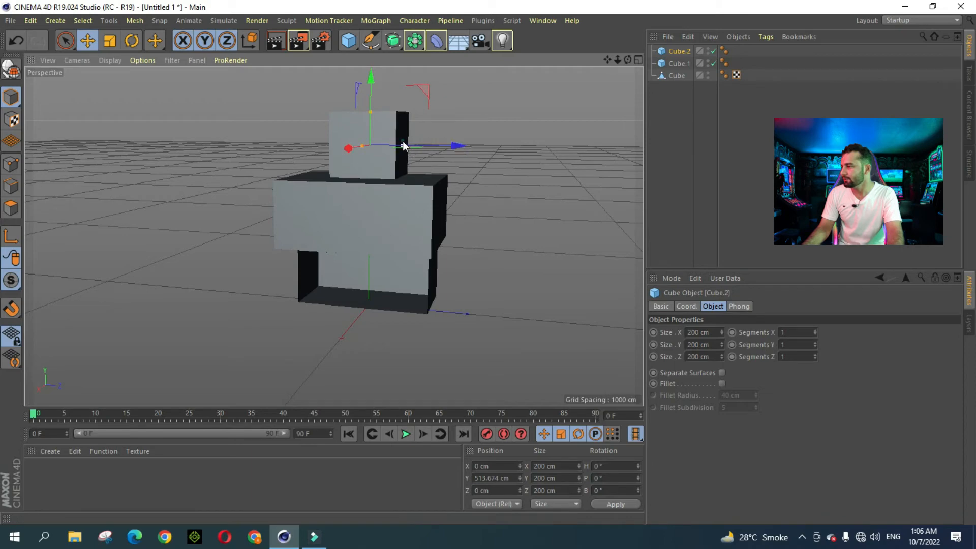
{"action": "left_click_drag", "start_coordinate": [402, 146], "coordinate": [438, 149]}
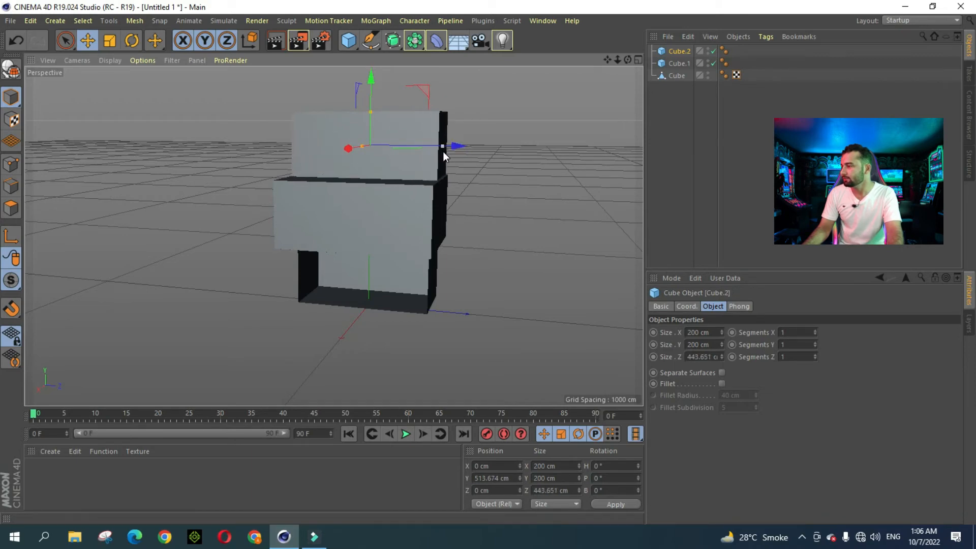
{"action": "left_click_drag", "start_coordinate": [627, 60], "coordinate": [563, 70]}
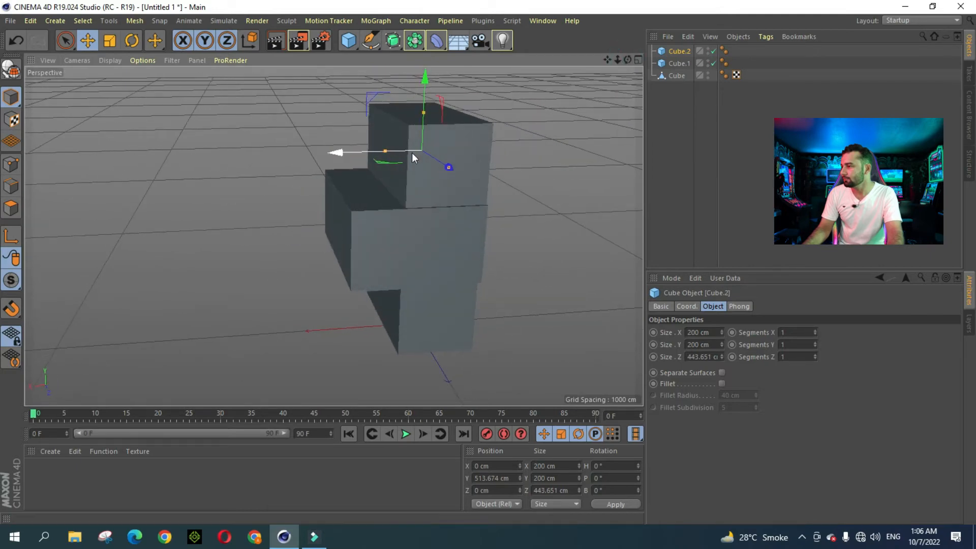
Step: Widen Cube.2 along X, stretch it much taller and seat it on the wide block
{"action": "left_click_drag", "start_coordinate": [405, 148], "coordinate": [377, 151]}
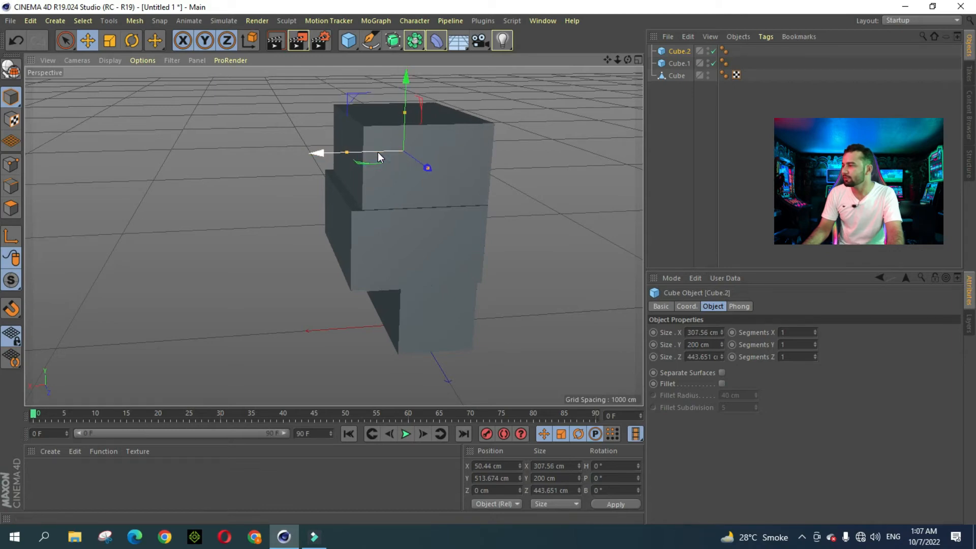
{"action": "left_click_drag", "start_coordinate": [405, 112], "coordinate": [405, 58]}
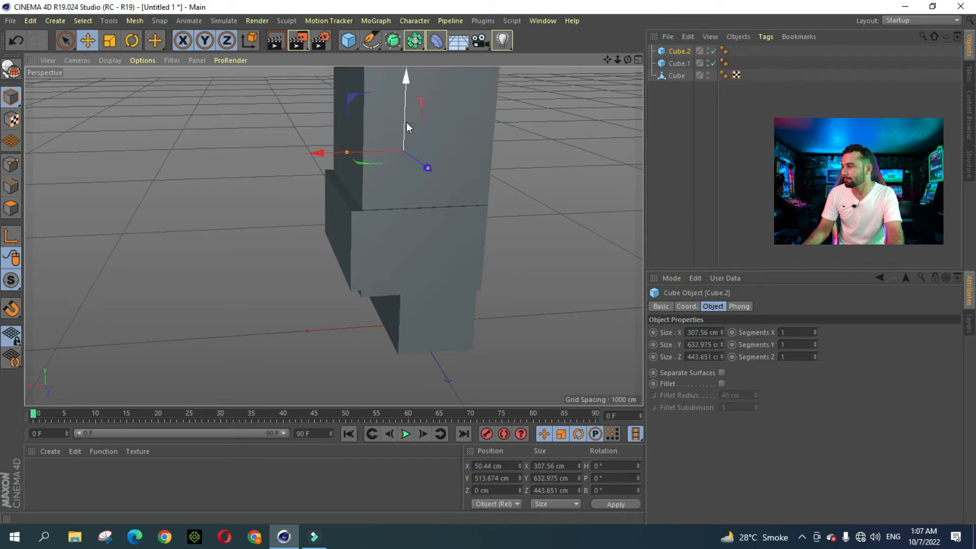
{"action": "left_click_drag", "start_coordinate": [407, 121], "coordinate": [408, 35]}
{"action": "left_click", "coordinate": [523, 184]}
Step: Pan, zoom and orbit around the three-tier stack to check it
{"action": "scroll", "coordinate": [539, 182], "scroll_direction": "down", "scroll_amount": 5}
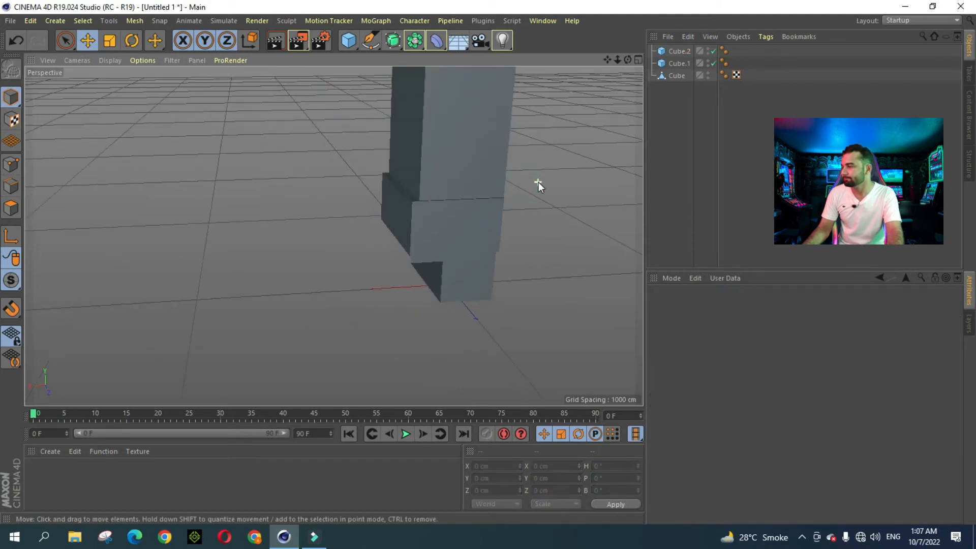
{"action": "left_click_drag", "start_coordinate": [606, 62], "coordinate": [589, 84]}
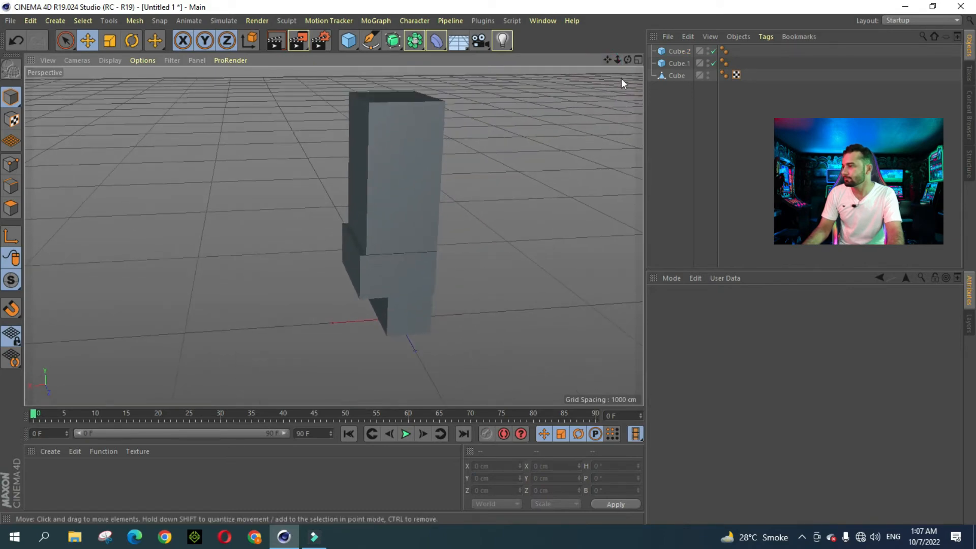
{"action": "mouse_move", "coordinate": [628, 59]}
{"action": "left_mouse_down"}
{"action": "mouse_move", "coordinate": [773, 31]}
{"action": "mouse_move", "coordinate": [668, 61]}
{"action": "mouse_move", "coordinate": [618, 59]}
{"action": "mouse_move", "coordinate": [630, 86]}
{"action": "mouse_move", "coordinate": [626, 59]}
{"action": "left_mouse_up"}
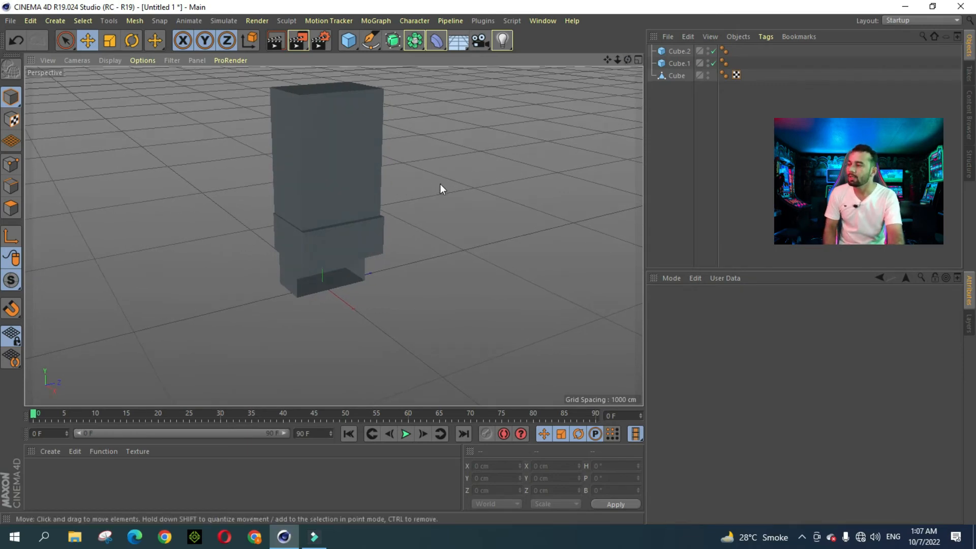
{"action": "scroll", "coordinate": [440, 183], "scroll_direction": "up", "scroll_amount": 3}
{"action": "scroll", "coordinate": [439, 182], "scroll_direction": "down", "scroll_amount": 2}
{"action": "left_click_drag", "start_coordinate": [628, 60], "coordinate": [626, 60]}
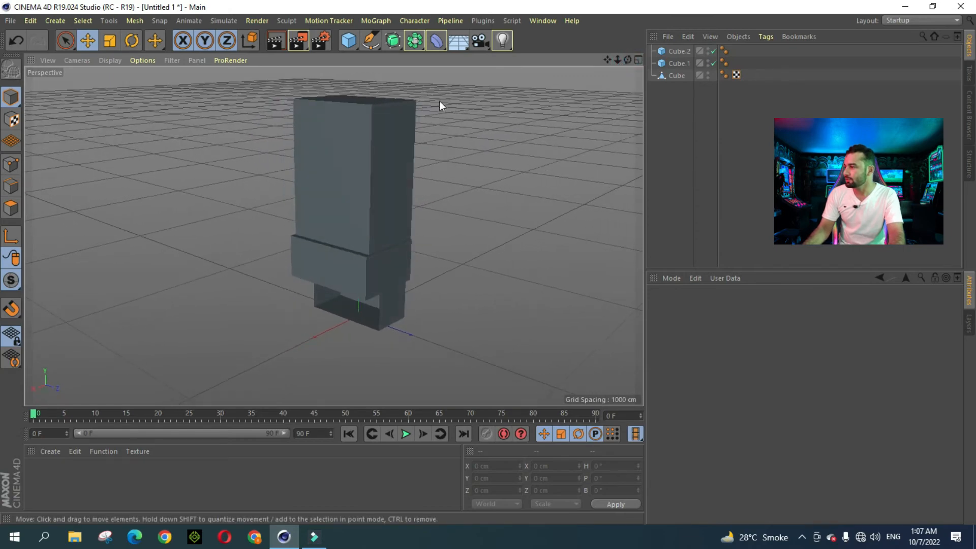
Step: Add a fourth cube and move it along X and up the tower
{"action": "left_click", "coordinate": [351, 41]}
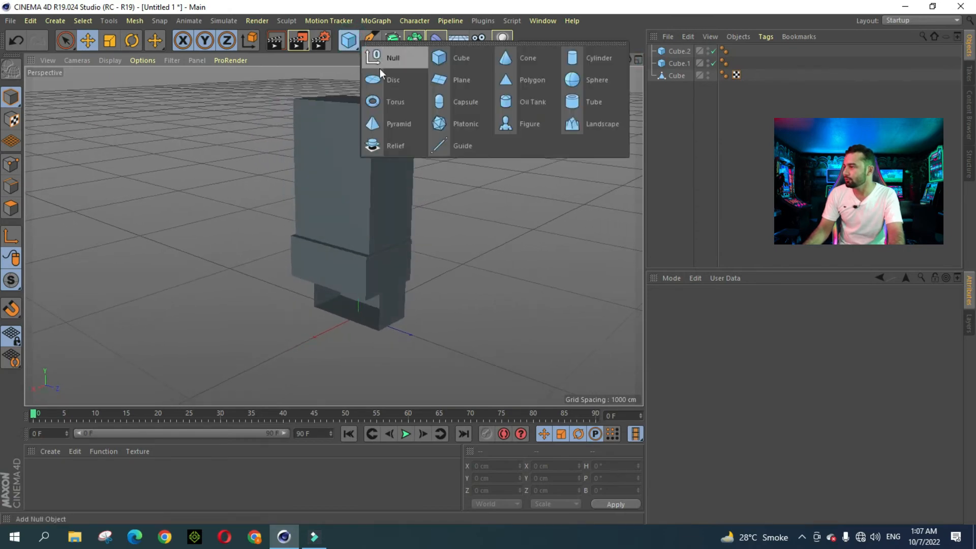
{"action": "left_click", "coordinate": [448, 62]}
{"action": "left_click_drag", "start_coordinate": [331, 327], "coordinate": [279, 356]}
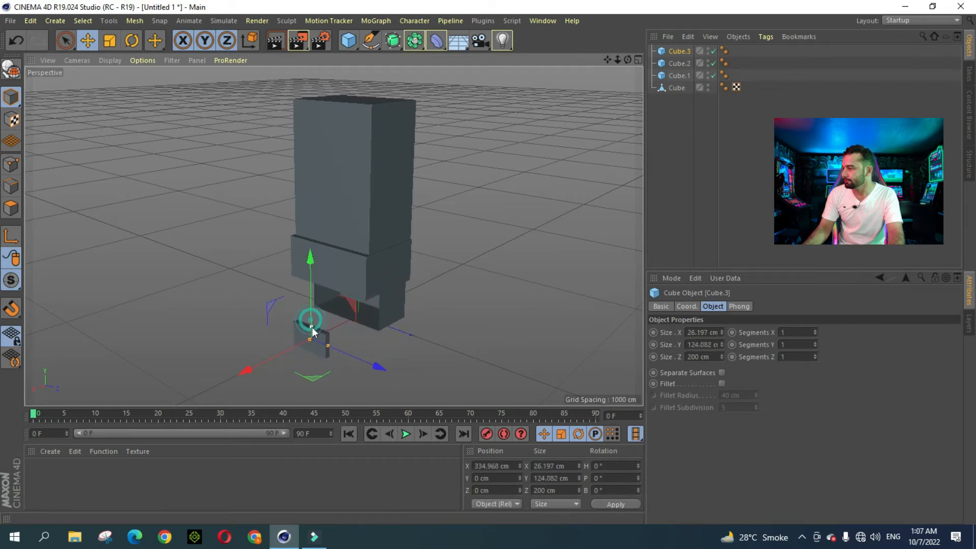
{"action": "left_click_drag", "start_coordinate": [311, 297], "coordinate": [316, 144]}
{"action": "left_click_drag", "start_coordinate": [294, 203], "coordinate": [304, 199]}
{"action": "left_click_drag", "start_coordinate": [331, 153], "coordinate": [331, 113]}
Step: Nudge Cube.3 forward along Z so it sits against the tall block near Y 796 cm
{"action": "left_click_drag", "start_coordinate": [628, 60], "coordinate": [627, 98]}
{"action": "scroll", "coordinate": [339, 166], "scroll_direction": "up", "scroll_amount": 3}
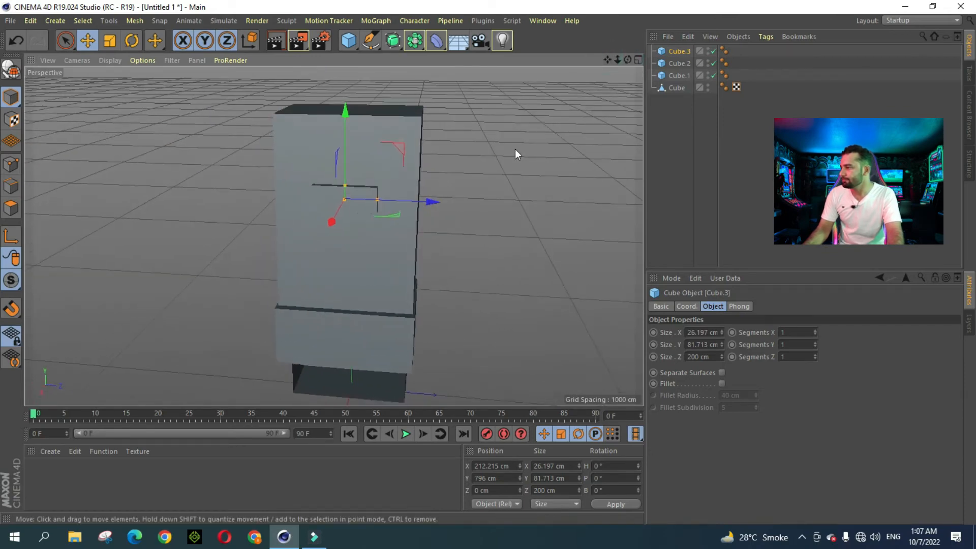
{"action": "left_click_drag", "start_coordinate": [430, 202], "coordinate": [432, 203]}
{"action": "left_click", "coordinate": [492, 164]}
{"action": "scroll", "coordinate": [513, 150], "scroll_direction": "down", "scroll_amount": 3}
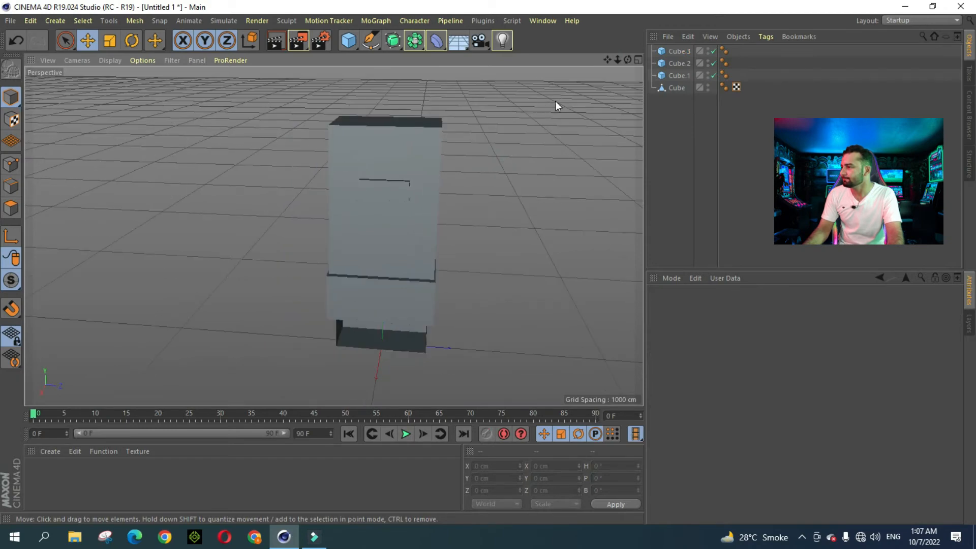
{"action": "mouse_move", "coordinate": [629, 60]}
{"action": "left_mouse_down"}
{"action": "mouse_move", "coordinate": [605, 68]}
{"action": "mouse_move", "coordinate": [630, 42]}
{"action": "mouse_move", "coordinate": [637, 59]}
{"action": "mouse_move", "coordinate": [638, 38]}
{"action": "mouse_move", "coordinate": [647, 65]}
{"action": "left_mouse_up"}
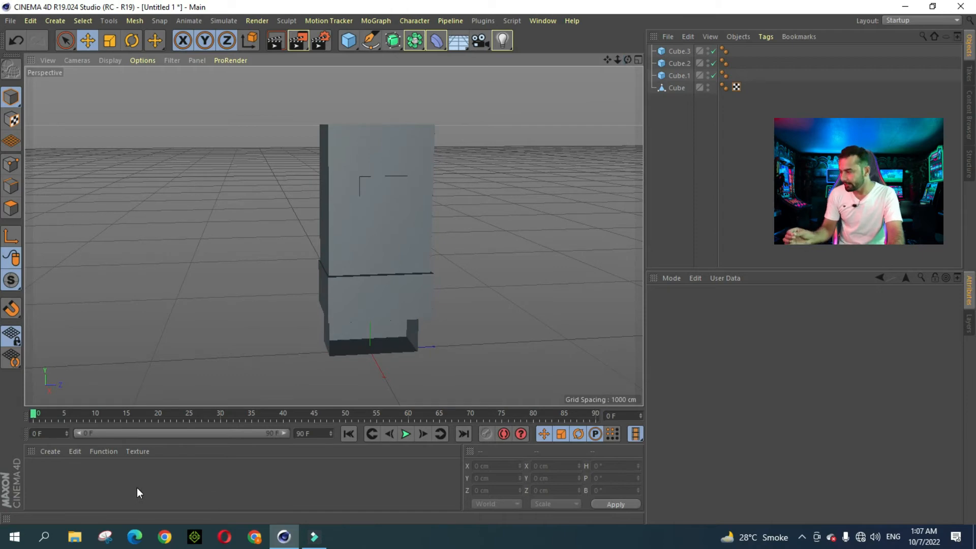
Step: Create a new material, Mat, with Color V at 100% for pure white
{"action": "left_click", "coordinate": [56, 454]}
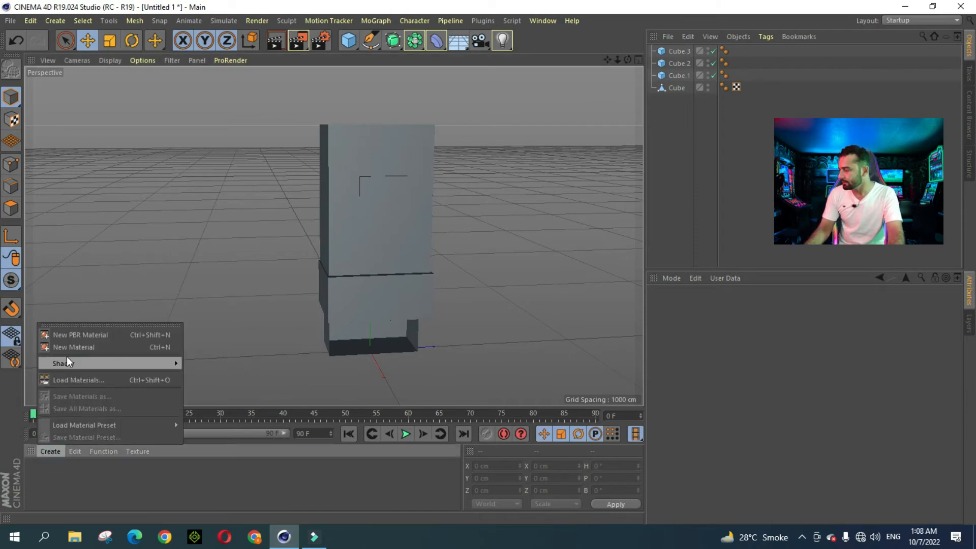
{"action": "left_click", "coordinate": [77, 347]}
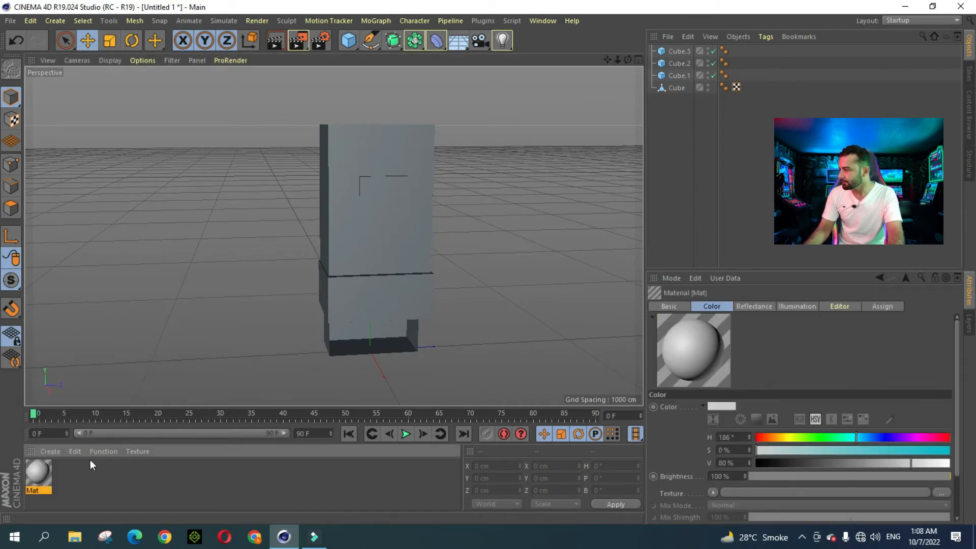
{"action": "double_click", "coordinate": [38, 470]}
{"action": "left_click_drag", "start_coordinate": [543, 182], "coordinate": [558, 182]}
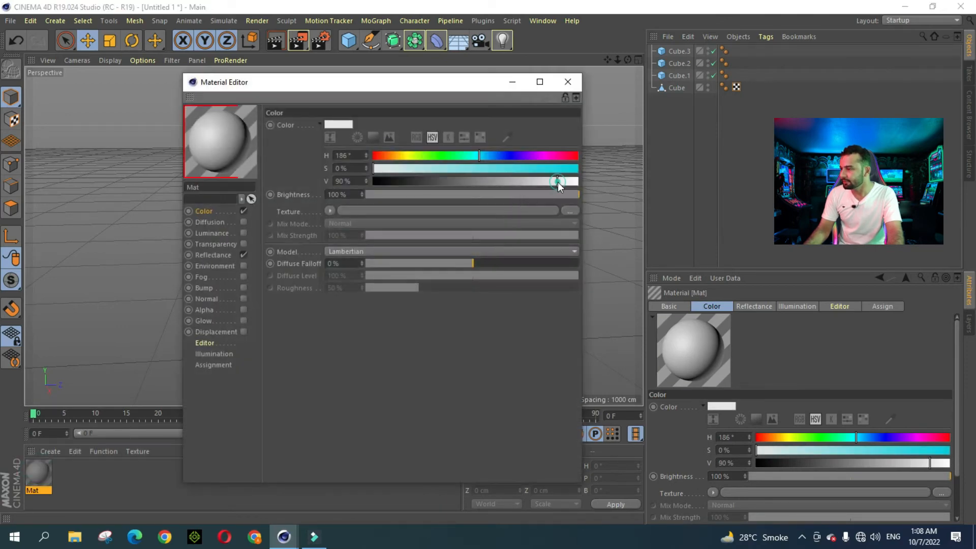
{"action": "left_click", "coordinate": [568, 84]}
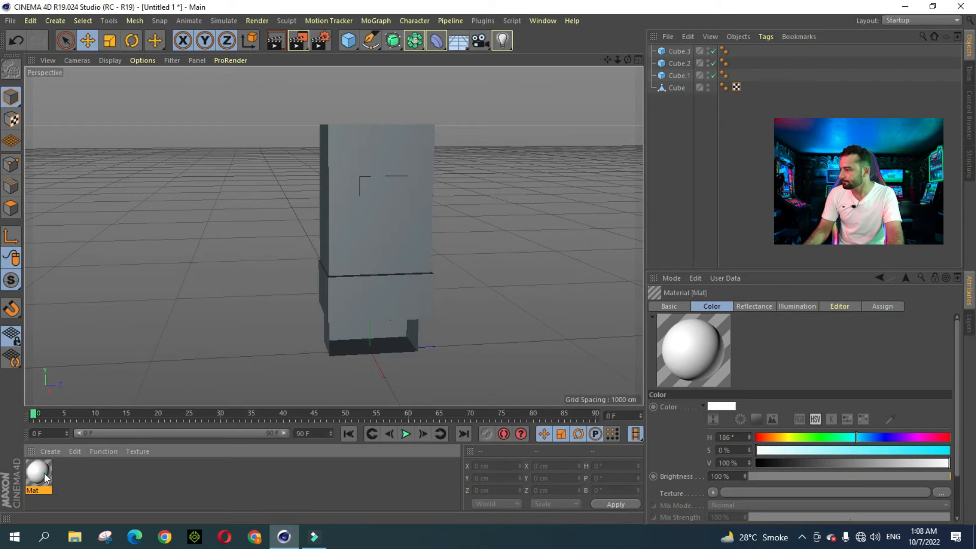
Step: Apply Mat to the wide Cube.1 block and the Cube base tunnel
{"action": "mouse_move", "coordinate": [361, 312]}
{"action": "left_mouse_down"}
{"action": "mouse_move", "coordinate": [349, 340]}
{"action": "mouse_move", "coordinate": [354, 302]}
{"action": "left_mouse_up"}
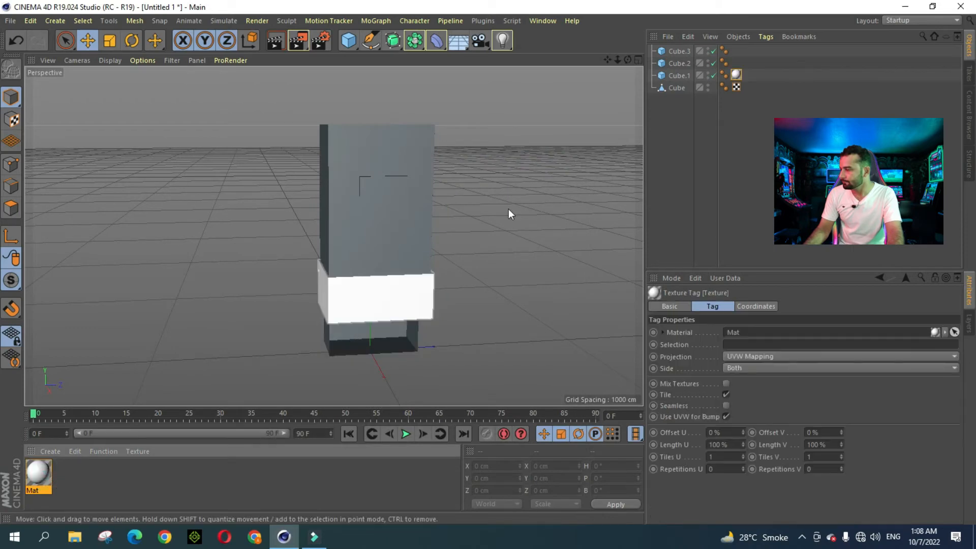
{"action": "left_click", "coordinate": [506, 200]}
{"action": "left_click_drag", "start_coordinate": [628, 60], "coordinate": [602, 14]}
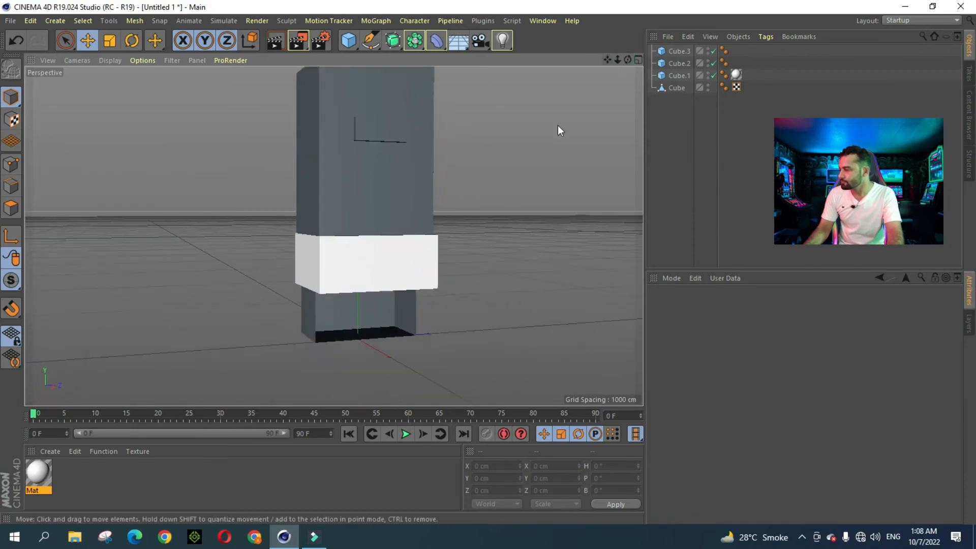
{"action": "left_click_drag", "start_coordinate": [48, 475], "coordinate": [346, 333]}
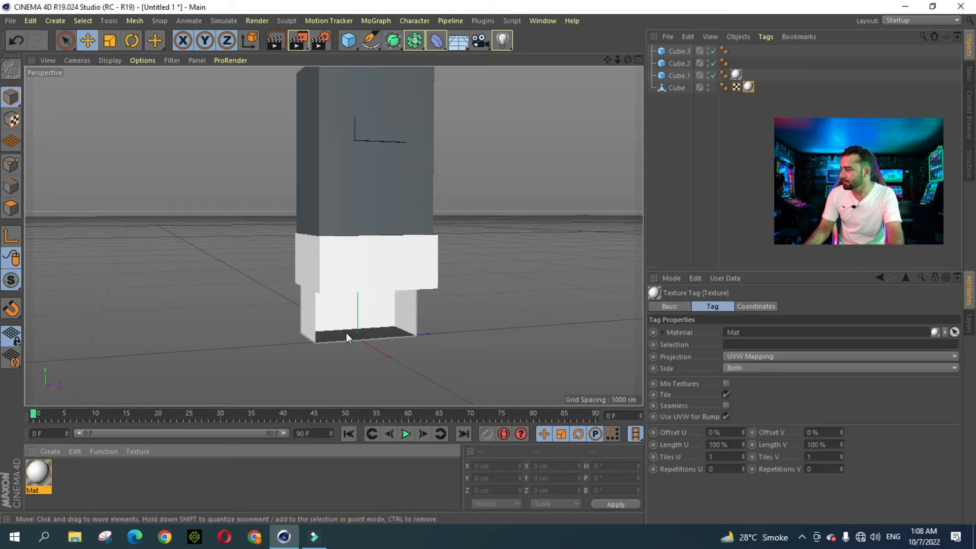
Step: Create Mat.1 and set its colour to H 228°, S 95%, V 96%
{"action": "left_click", "coordinate": [47, 452]}
{"action": "left_click", "coordinate": [72, 347]}
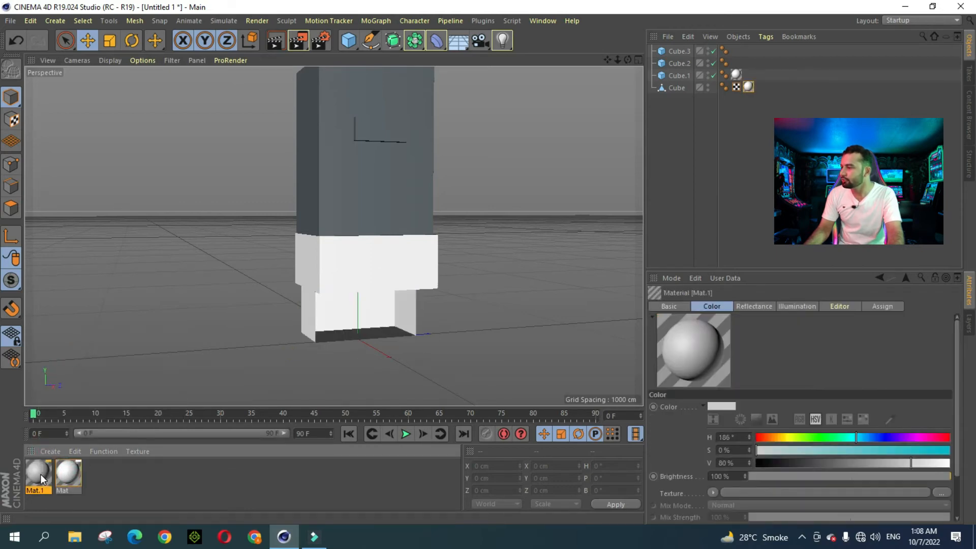
{"action": "double_click", "coordinate": [41, 474]}
{"action": "left_click", "coordinate": [503, 155]}
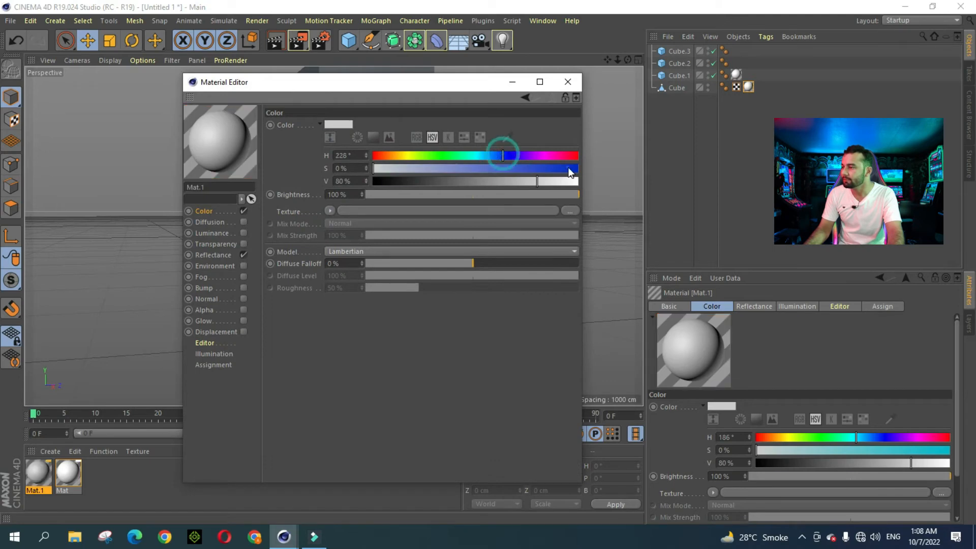
{"action": "left_click", "coordinate": [569, 169]}
{"action": "left_click", "coordinate": [570, 181]}
{"action": "left_click", "coordinate": [573, 94]}
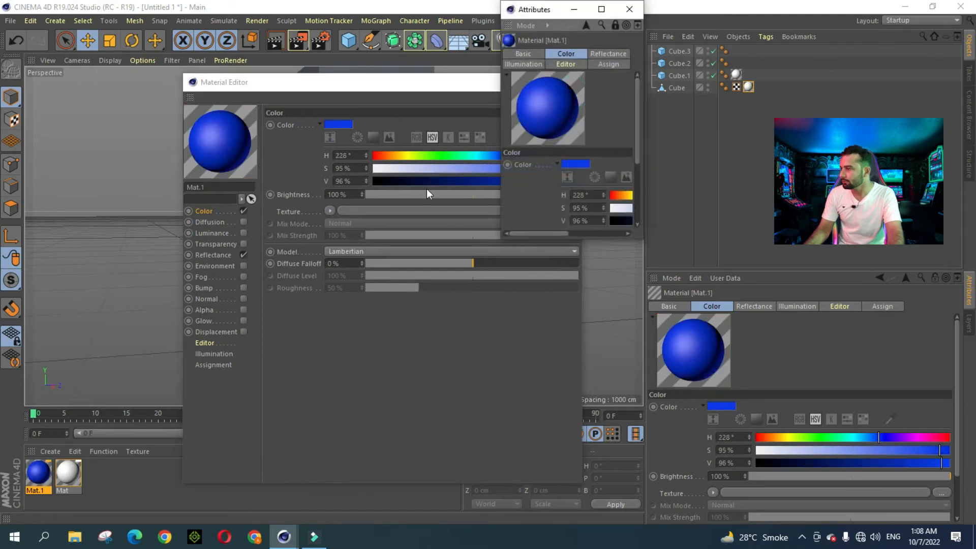
Step: Turn off Reflectance on Mat.1 and apply it to the wide Cube.1 block
{"action": "left_click", "coordinate": [630, 9]}
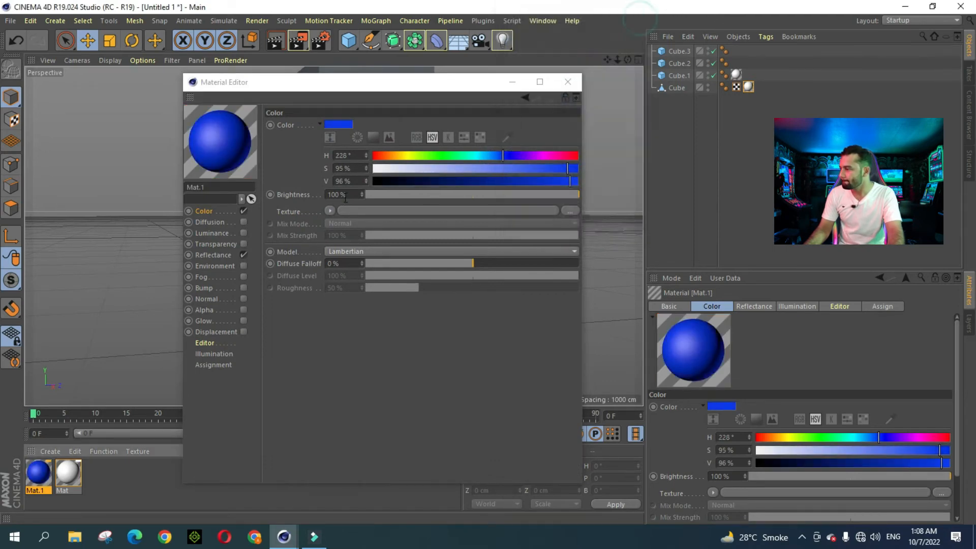
{"action": "left_click", "coordinate": [243, 255]}
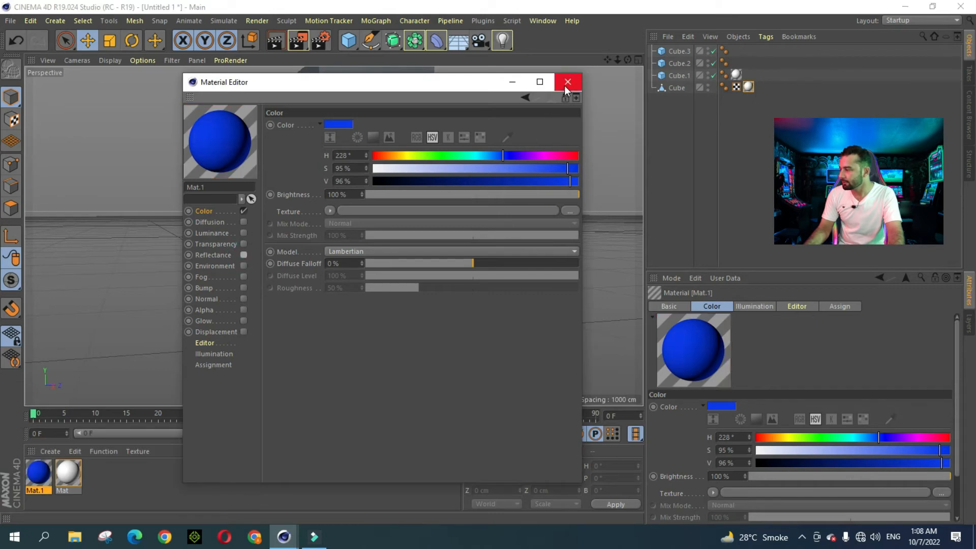
{"action": "left_click", "coordinate": [567, 83]}
{"action": "left_click_drag", "start_coordinate": [48, 464], "coordinate": [341, 275]}
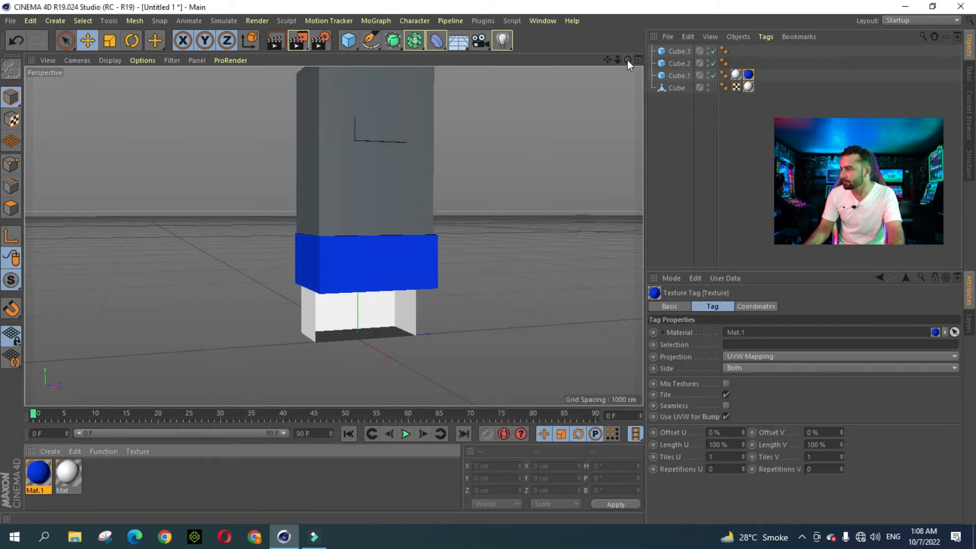
{"action": "left_click_drag", "start_coordinate": [627, 60], "coordinate": [604, 73]}
{"action": "left_click", "coordinate": [565, 147]}
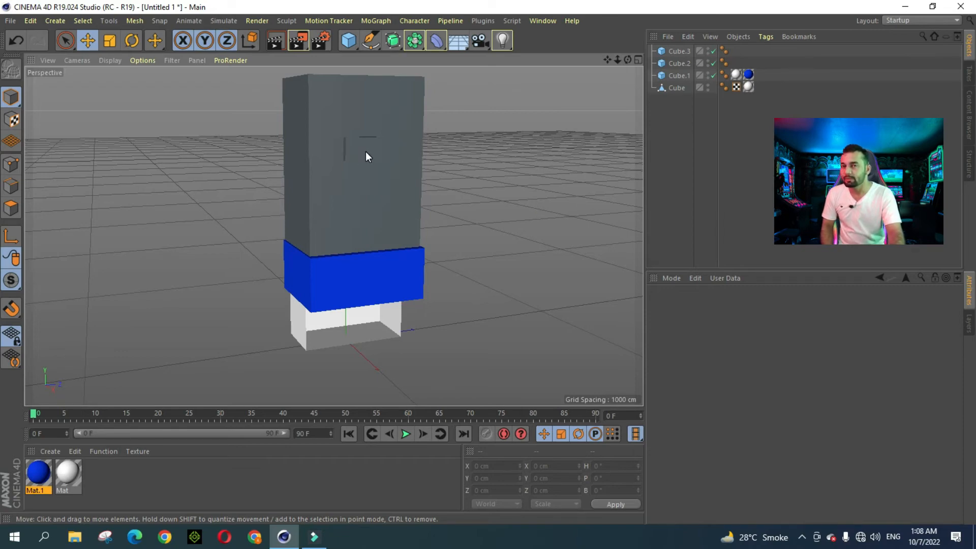
{"action": "mouse_move", "coordinate": [617, 61]}
{"action": "left_mouse_down"}
{"action": "mouse_move", "coordinate": [632, 60]}
{"action": "mouse_move", "coordinate": [598, 63]}
{"action": "mouse_move", "coordinate": [576, 89]}
{"action": "mouse_move", "coordinate": [627, 56]}
{"action": "mouse_move", "coordinate": [605, 66]}
{"action": "mouse_move", "coordinate": [611, 76]}
{"action": "left_mouse_up"}
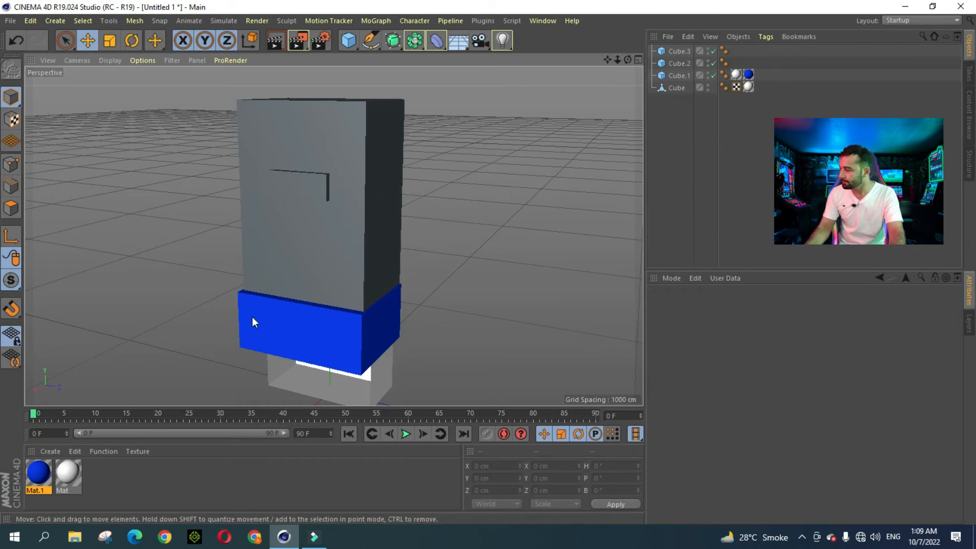
Step: Create Mat.2 with Color V at 0% for black, with Reflectance turned off
{"action": "left_click", "coordinate": [50, 451]}
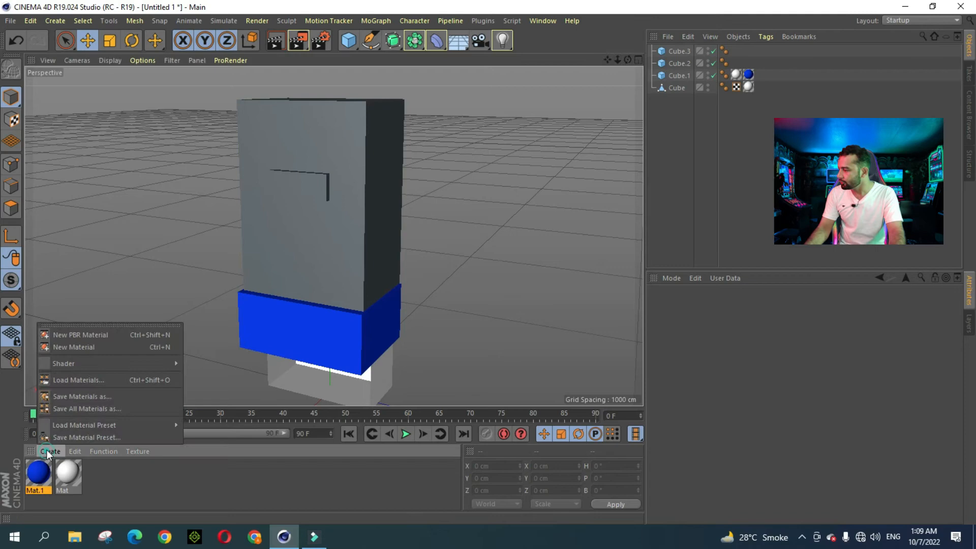
{"action": "left_click", "coordinate": [79, 345]}
{"action": "double_click", "coordinate": [41, 475]}
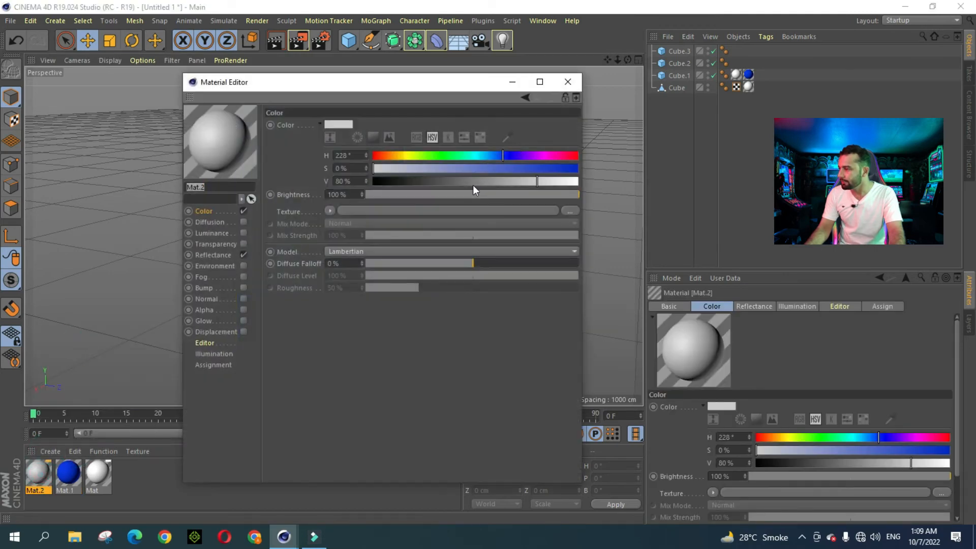
{"action": "left_click_drag", "start_coordinate": [388, 184], "coordinate": [373, 182]}
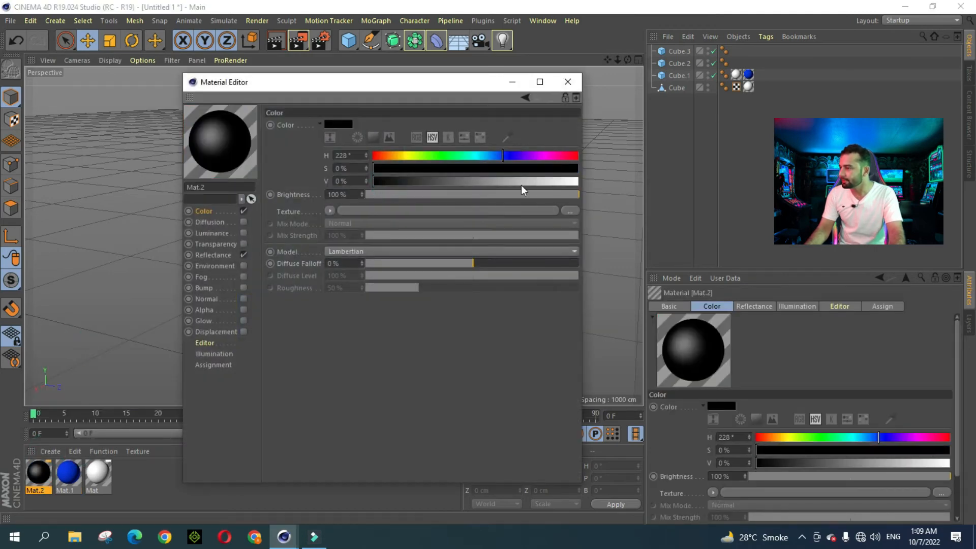
{"action": "left_click", "coordinate": [244, 254]}
{"action": "left_click", "coordinate": [567, 82]}
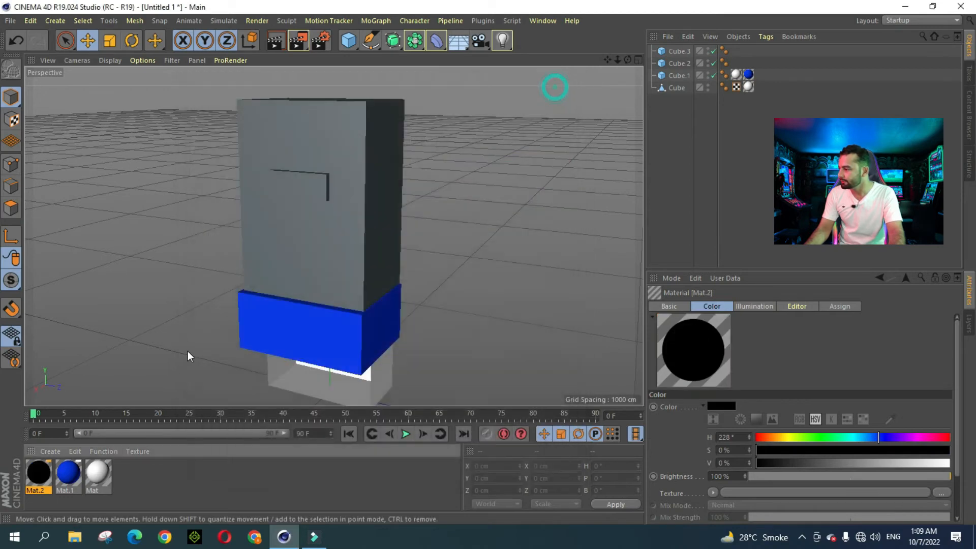
Step: Apply Mat.2 to the small Cube.3, forming a black sign panel on the tall block
{"action": "left_click_drag", "start_coordinate": [40, 471], "coordinate": [302, 186]}
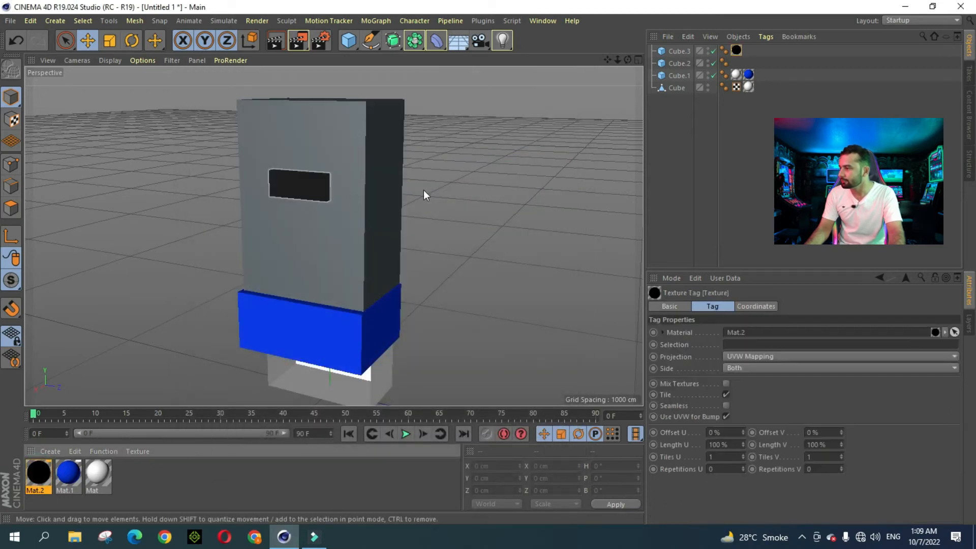
{"action": "mouse_move", "coordinate": [628, 60]}
{"action": "left_mouse_down"}
{"action": "mouse_move", "coordinate": [596, 67]}
{"action": "mouse_move", "coordinate": [611, 59]}
{"action": "left_mouse_up"}
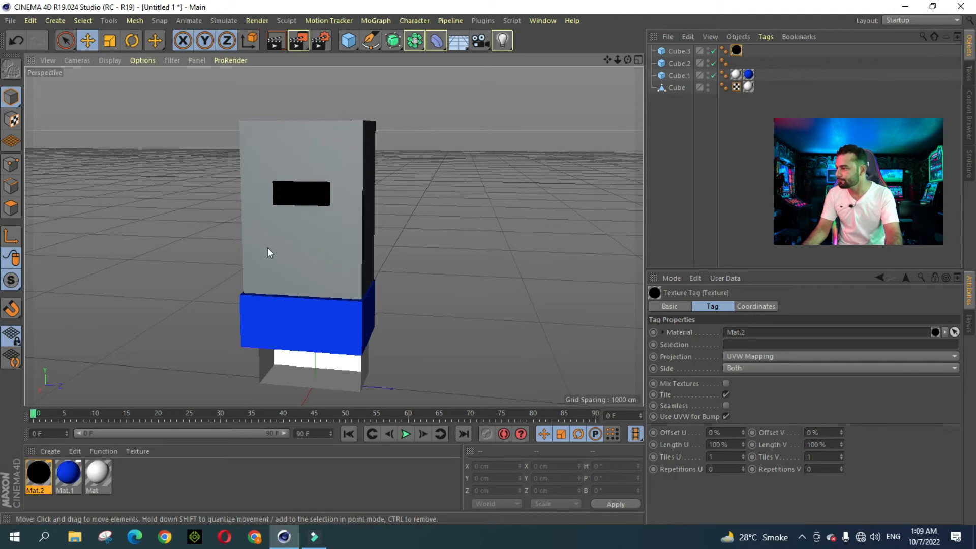
{"action": "left_click", "coordinate": [303, 191]}
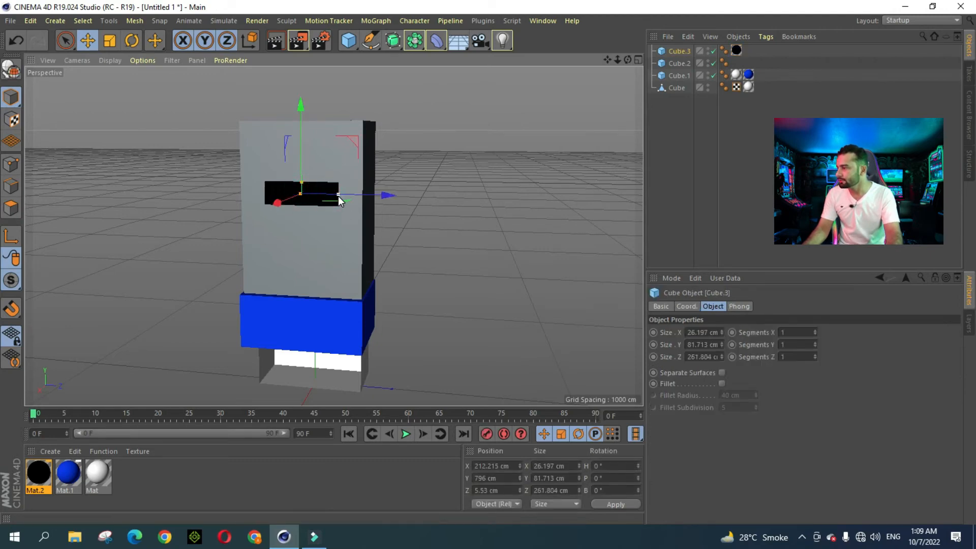
{"action": "left_click", "coordinate": [443, 172]}
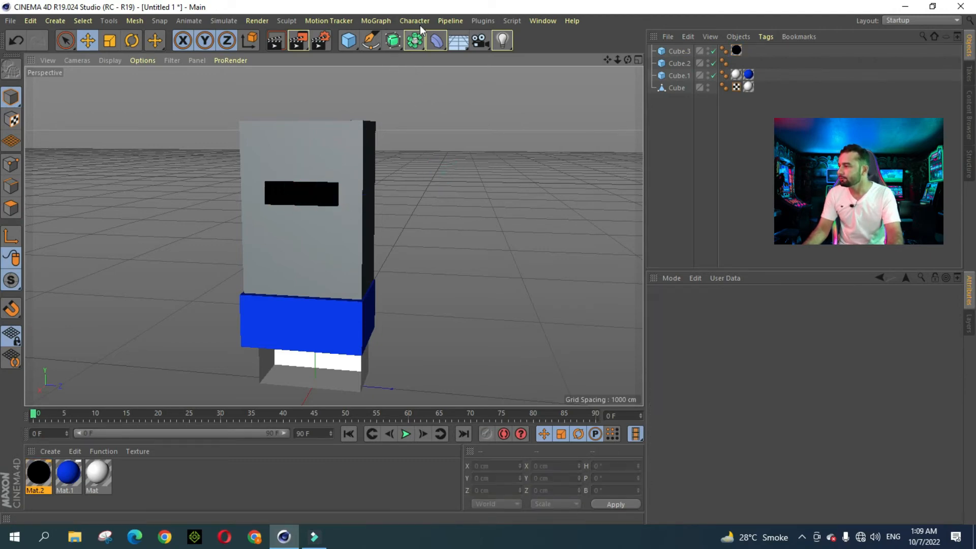
{"action": "left_click", "coordinate": [383, 24]}
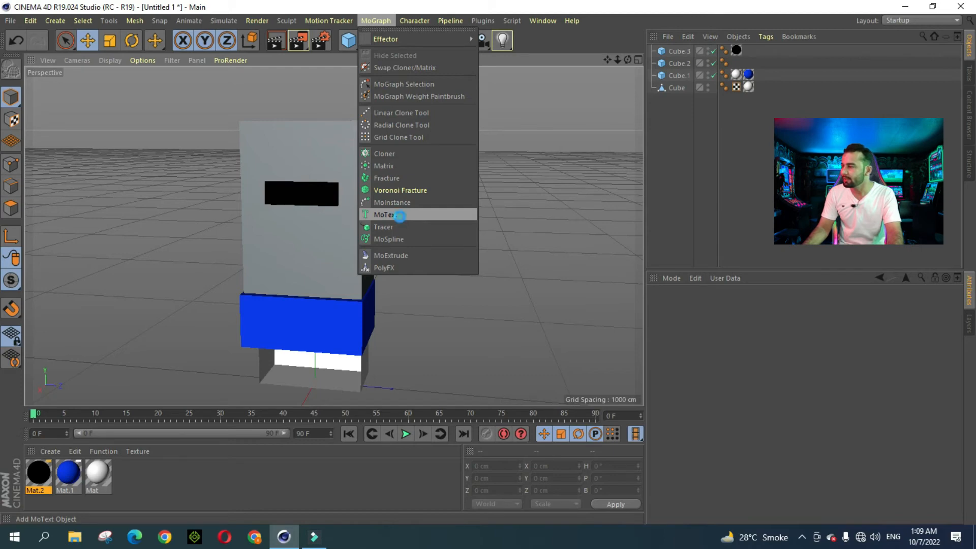
Step: Add a MoText object, push it back along Z and clear its placeholder 'Text' wording
{"action": "left_click", "coordinate": [400, 219]}
{"action": "scroll", "coordinate": [332, 324], "scroll_direction": "down", "scroll_amount": 3}
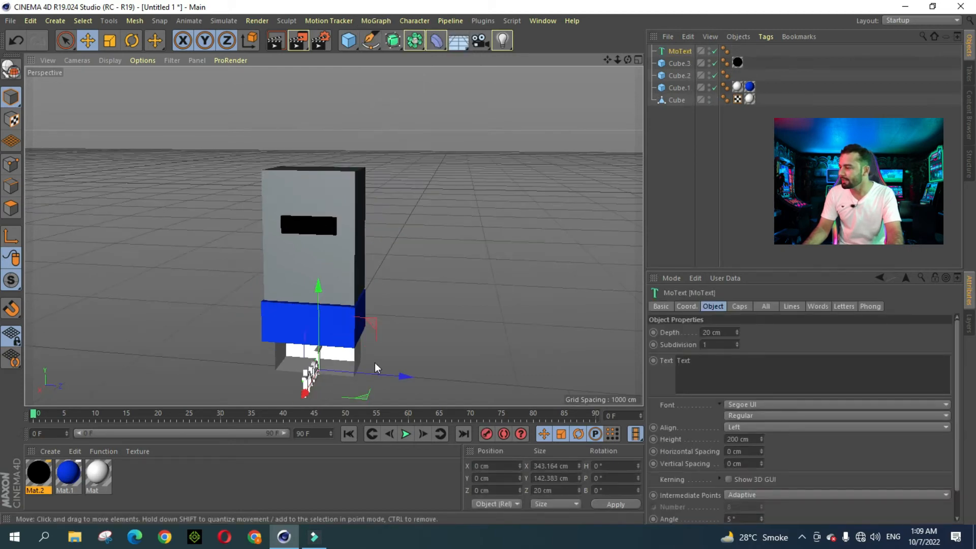
{"action": "left_click_drag", "start_coordinate": [394, 375], "coordinate": [480, 371]}
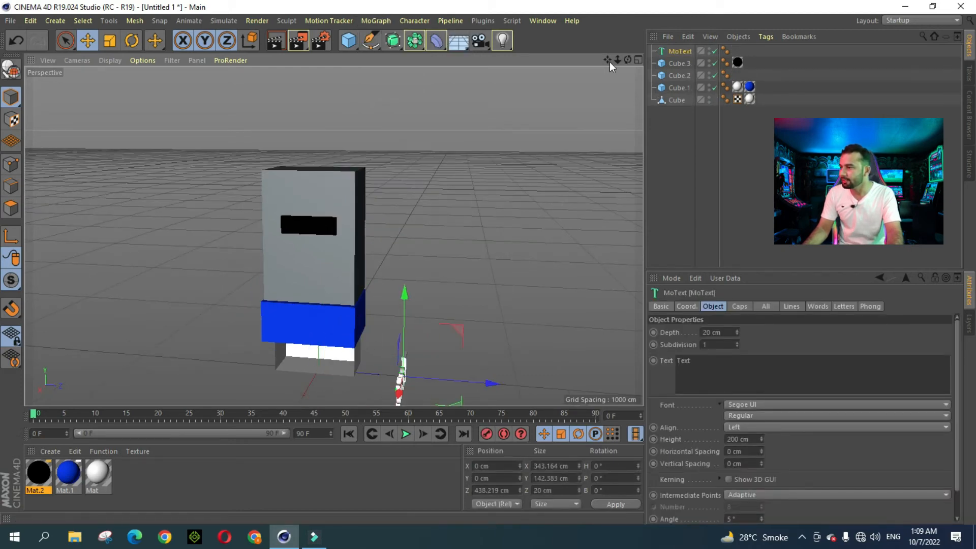
{"action": "left_click_drag", "start_coordinate": [609, 61], "coordinate": [604, 13]}
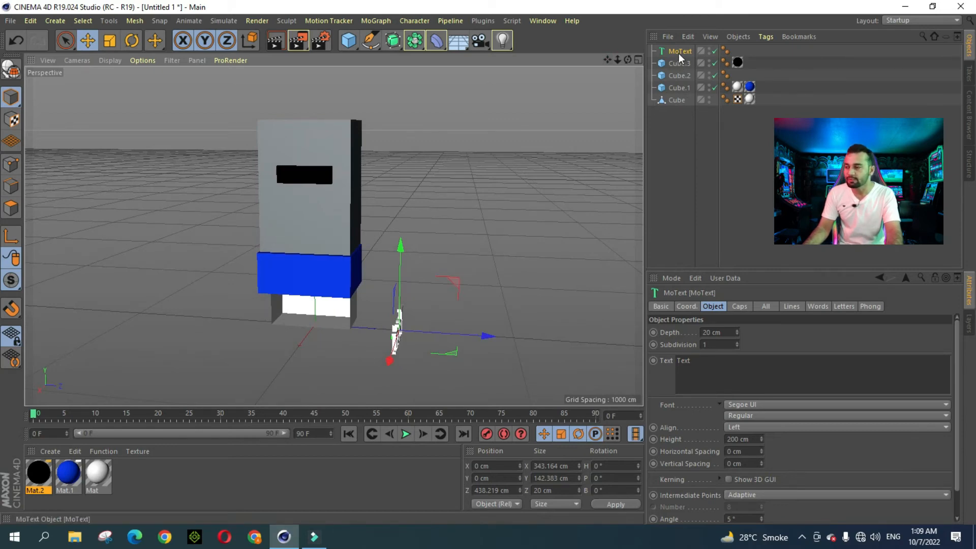
{"action": "left_click", "coordinate": [717, 354]}
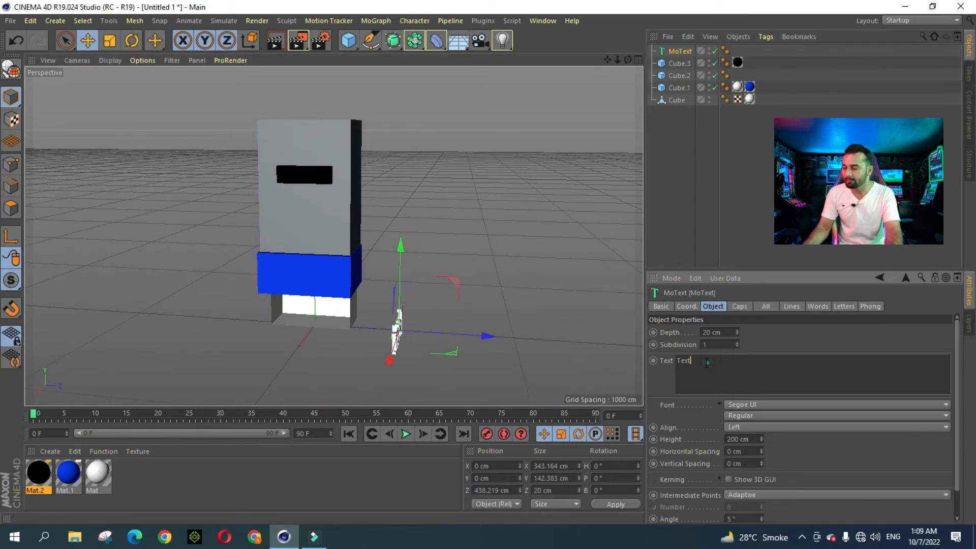
{"action": "double_click", "coordinate": [701, 361]}
{"action": "key", "text": "BackSpace"}
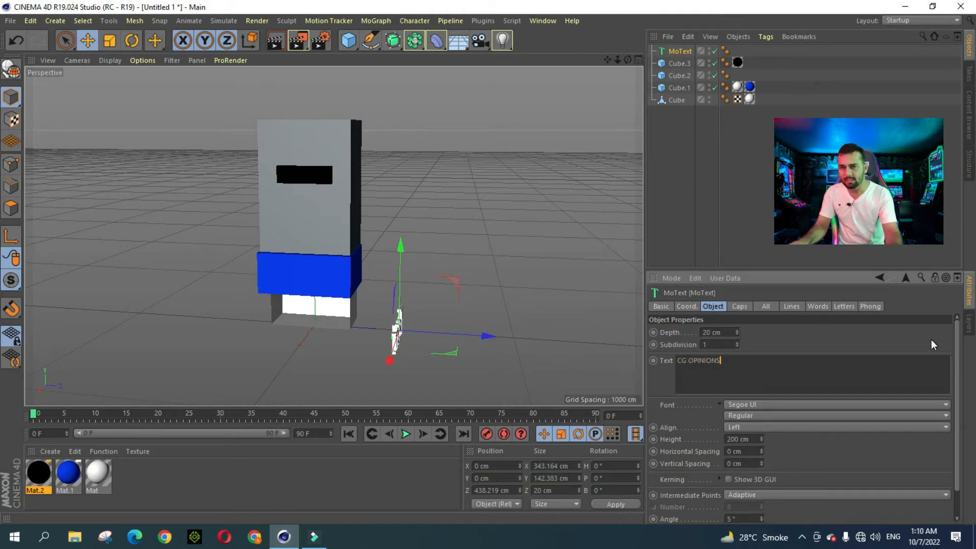
Step: Confirm the CG OPINIONS wording, turn the text to H 96.19° and shrink it to about 527×62 cm
{"action": "left_click", "coordinate": [666, 375]}
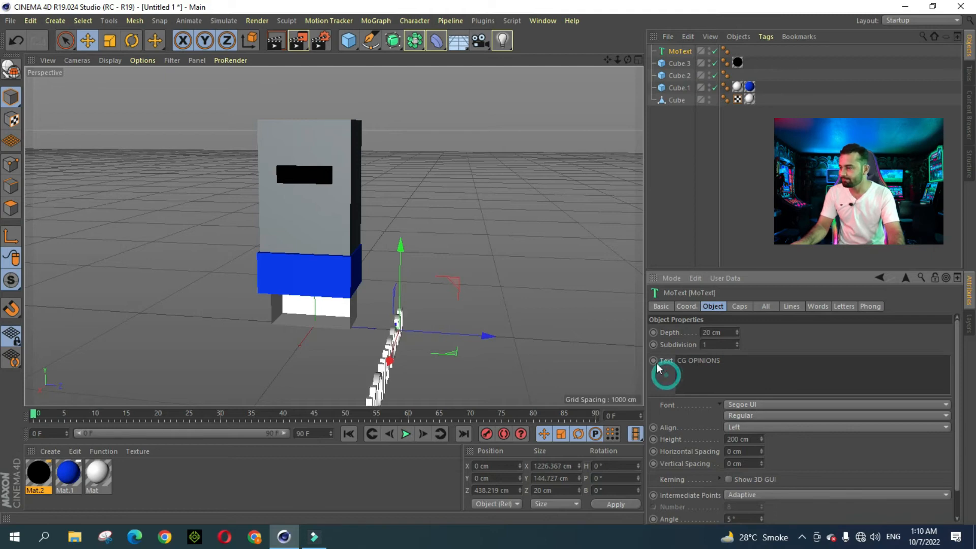
{"action": "mouse_move", "coordinate": [618, 60]}
{"action": "left_mouse_down"}
{"action": "mouse_move", "coordinate": [599, 60]}
{"action": "mouse_move", "coordinate": [603, 42]}
{"action": "mouse_move", "coordinate": [609, 59]}
{"action": "left_mouse_up"}
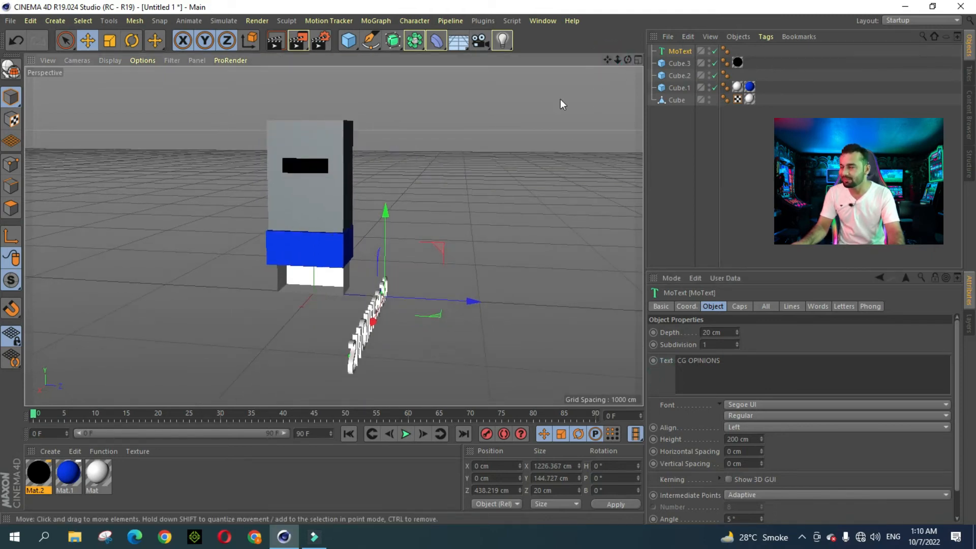
{"action": "left_click", "coordinate": [128, 45]}
{"action": "left_click_drag", "start_coordinate": [407, 328], "coordinate": [454, 292]}
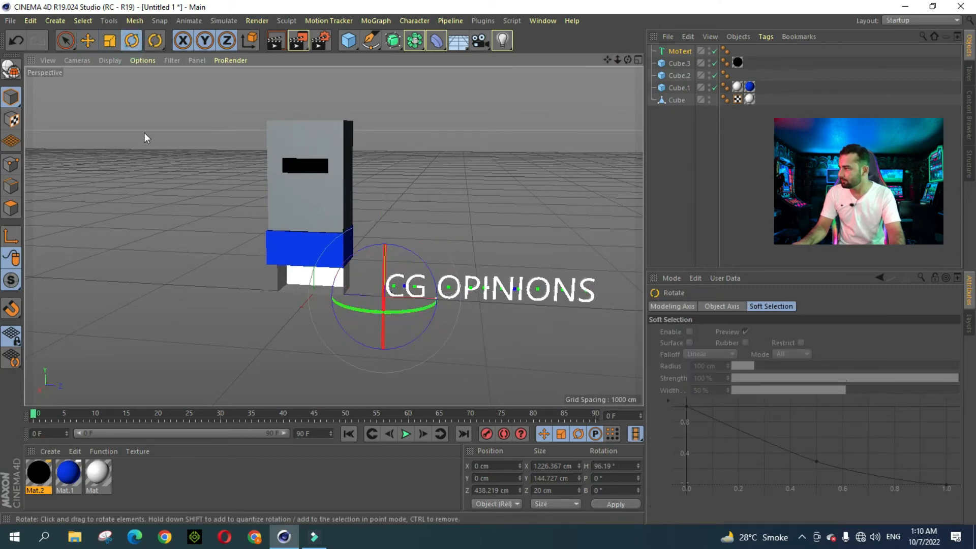
{"action": "left_click", "coordinate": [112, 42]}
{"action": "left_click_drag", "start_coordinate": [471, 144], "coordinate": [251, 254]}
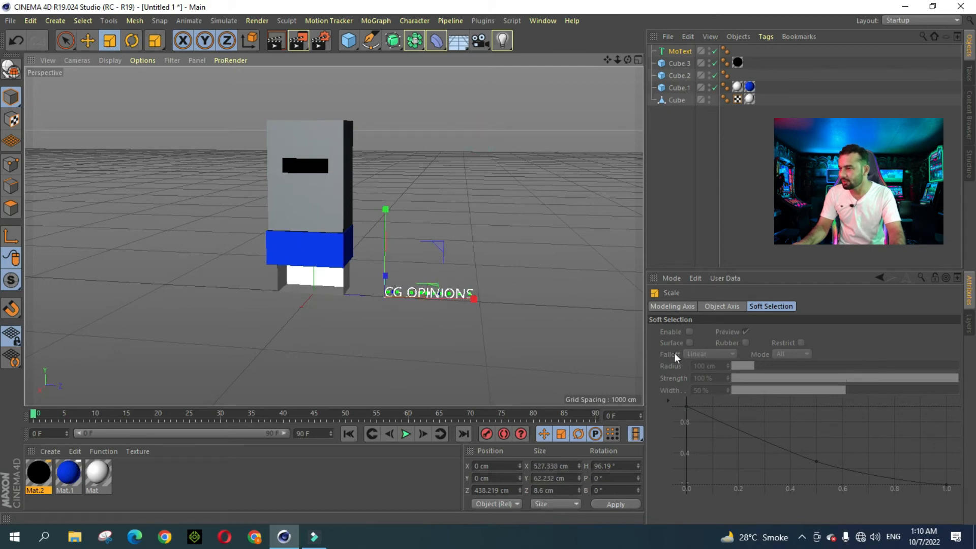
Step: Raise the MoText extrusion Depth to 15.6 cm
{"action": "left_click", "coordinate": [680, 52]}
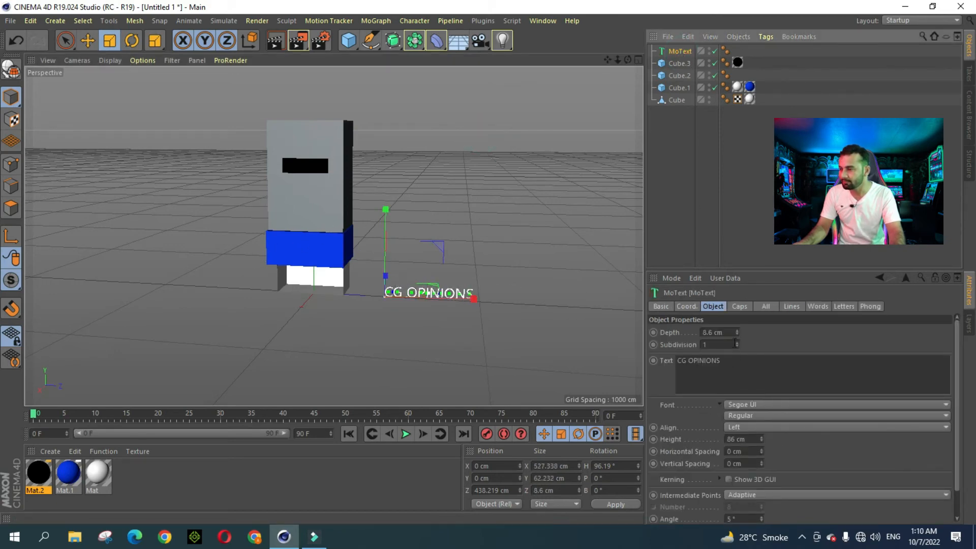
{"action": "left_click", "coordinate": [737, 331]}
{"action": "left_click", "coordinate": [736, 330]}
{"action": "left_click", "coordinate": [737, 330]}
{"action": "left_click", "coordinate": [737, 331]}
{"action": "left_click", "coordinate": [737, 330]}
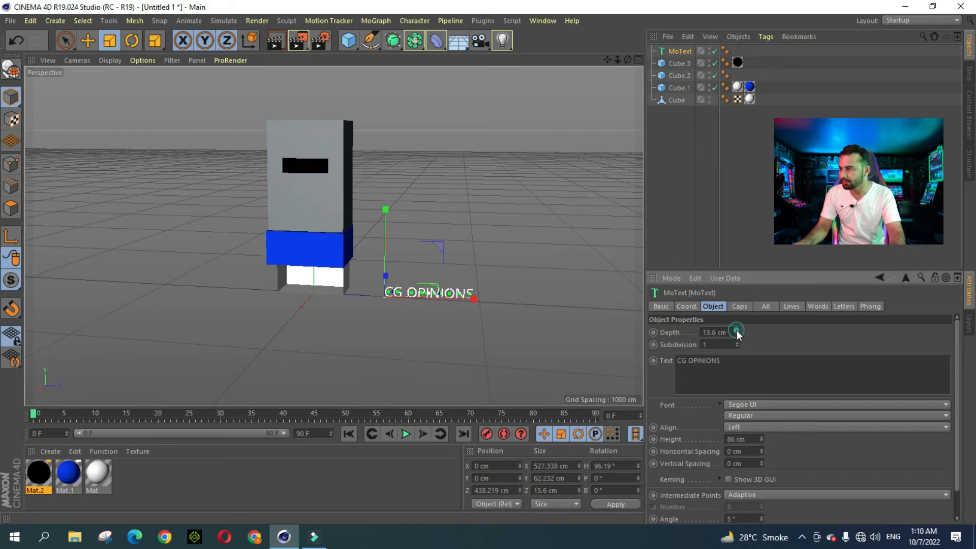
{"action": "mouse_move", "coordinate": [628, 62]}
{"action": "left_mouse_down"}
{"action": "mouse_move", "coordinate": [599, 64]}
{"action": "mouse_move", "coordinate": [628, 62]}
{"action": "left_mouse_up"}
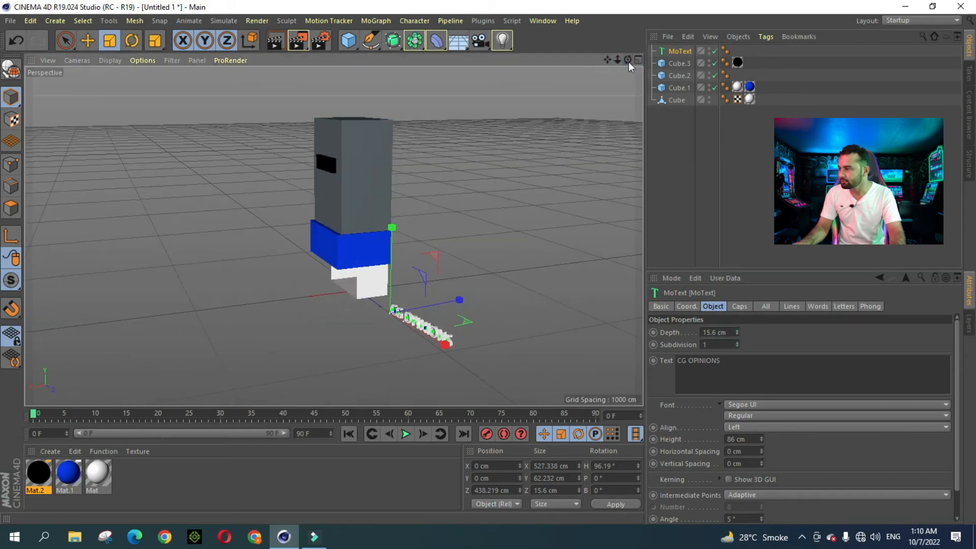
{"action": "left_click", "coordinate": [88, 41]}
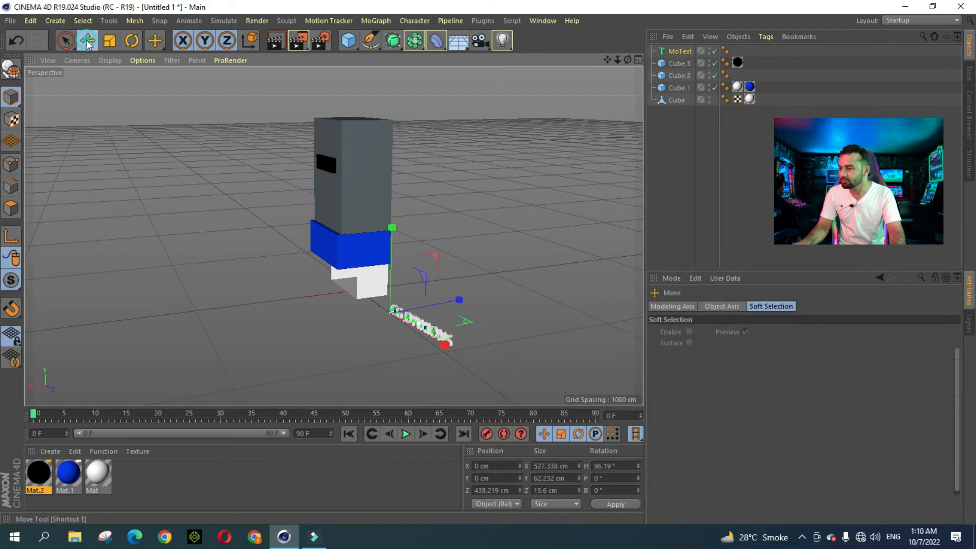
{"action": "left_click", "coordinate": [679, 51]}
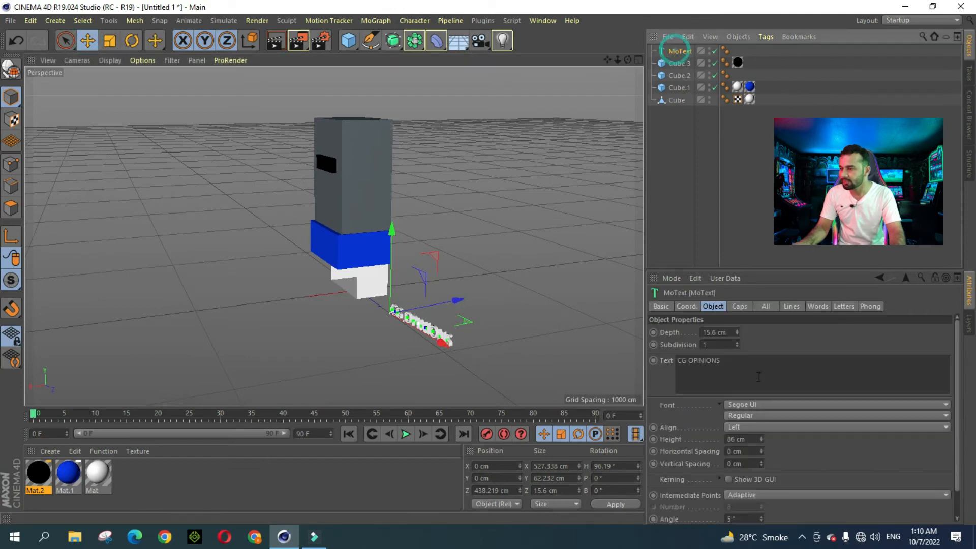
Step: Set the MoText font to Richard Samuels
{"action": "left_click", "coordinate": [757, 407]}
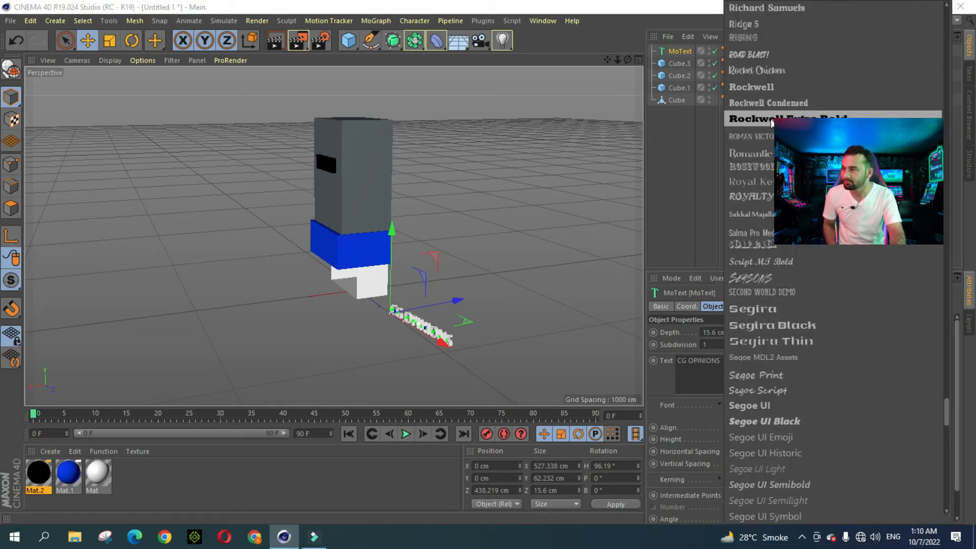
{"action": "scroll", "coordinate": [765, 20], "scroll_direction": "up", "scroll_amount": 3}
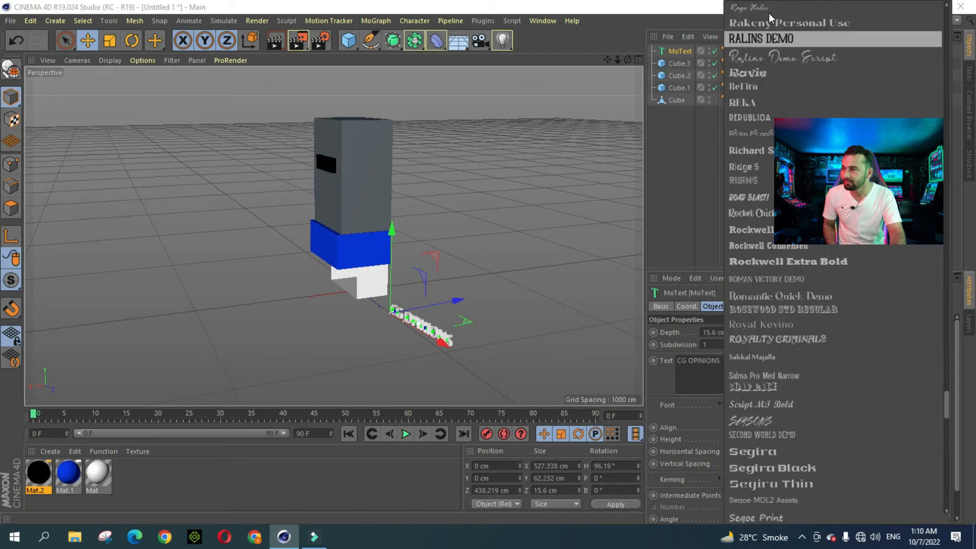
{"action": "left_click", "coordinate": [770, 151]}
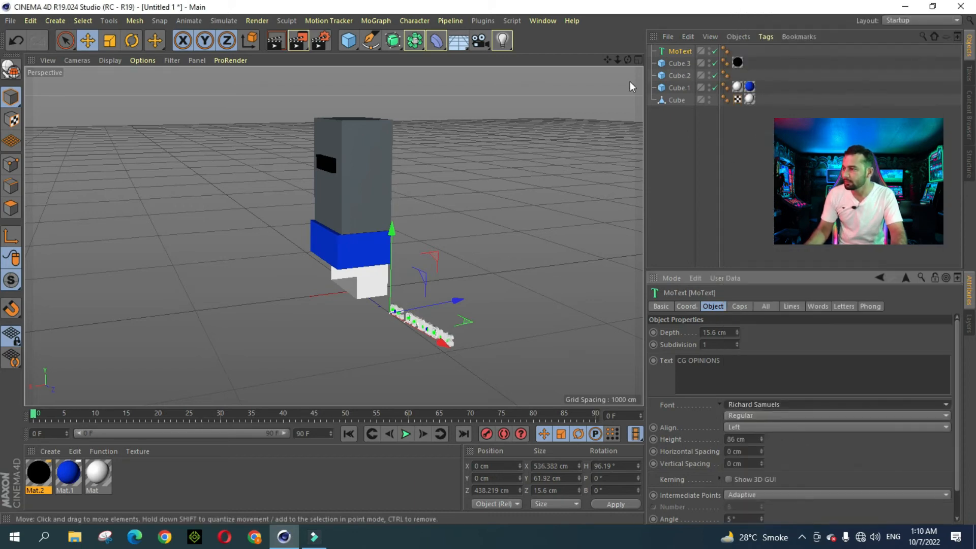
{"action": "left_click_drag", "start_coordinate": [627, 59], "coordinate": [627, 60]}
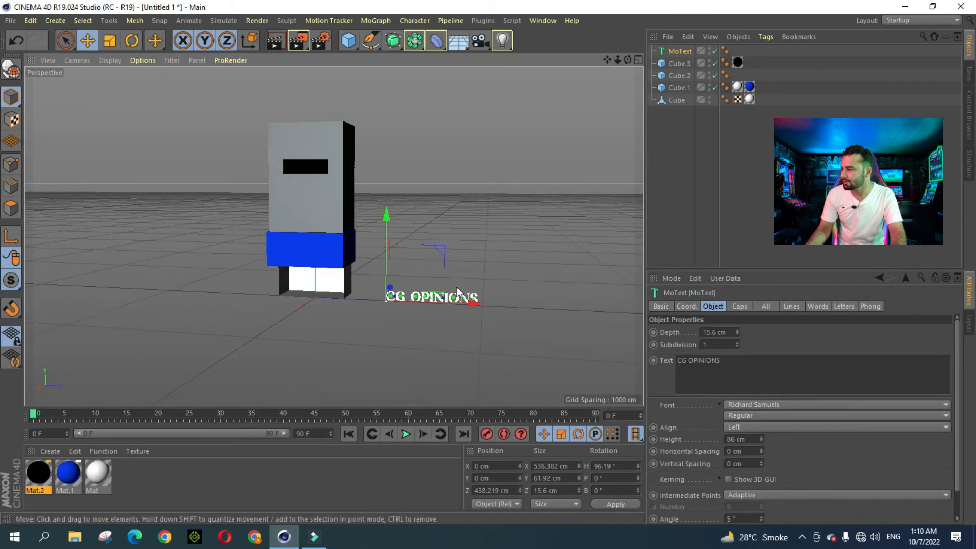
{"action": "left_click_drag", "start_coordinate": [460, 301], "coordinate": [366, 299]}
Step: Shrink the text to about 267×31 cm and place it over the black panel at Y 794 cm
{"action": "left_click_drag", "start_coordinate": [294, 213], "coordinate": [300, 112]}
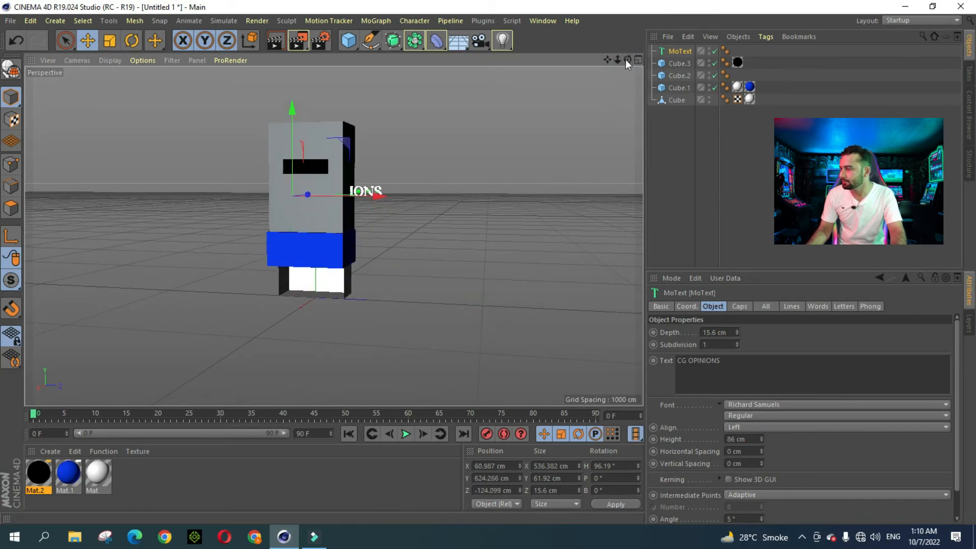
{"action": "left_click_drag", "start_coordinate": [627, 60], "coordinate": [627, 55]}
{"action": "left_click_drag", "start_coordinate": [312, 177], "coordinate": [289, 192]}
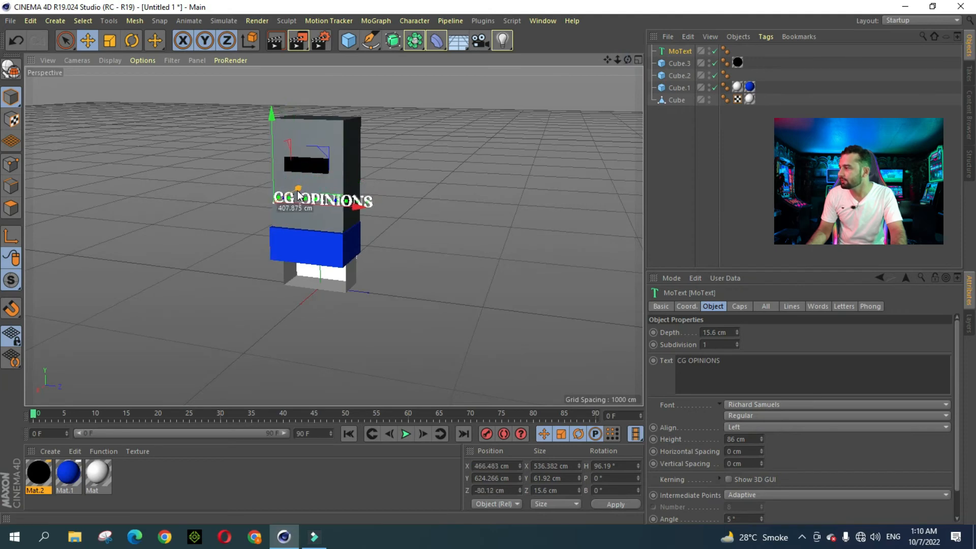
{"action": "left_click", "coordinate": [112, 42]}
{"action": "left_click_drag", "start_coordinate": [485, 157], "coordinate": [239, 244]}
{"action": "left_click", "coordinate": [84, 42]}
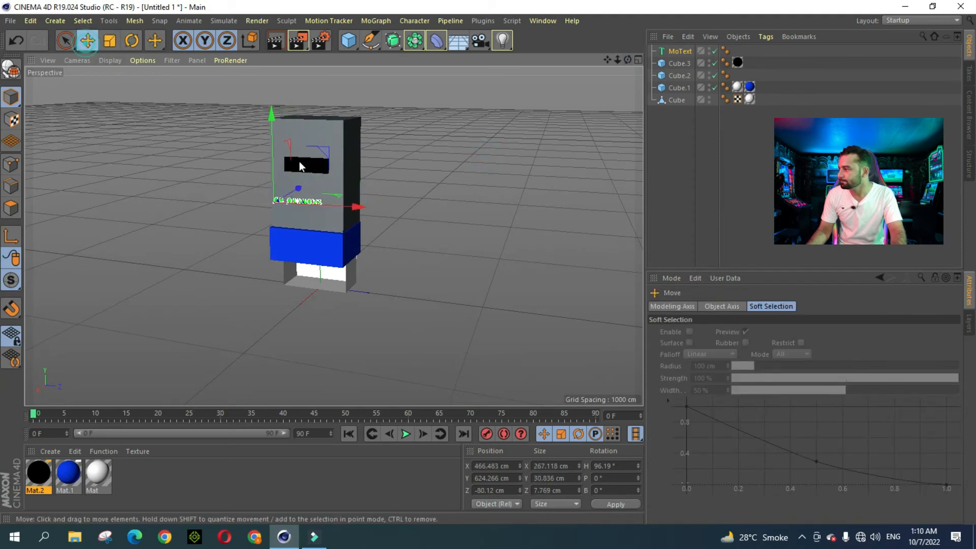
{"action": "left_click_drag", "start_coordinate": [262, 129], "coordinate": [264, 94]}
{"action": "scroll", "coordinate": [298, 164], "scroll_direction": "up", "scroll_amount": 5}
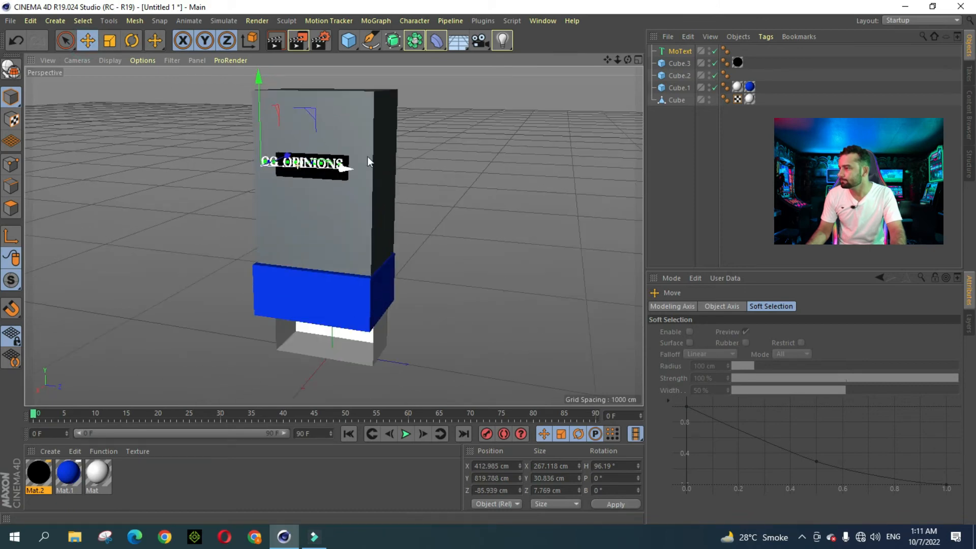
{"action": "left_click_drag", "start_coordinate": [617, 61], "coordinate": [609, 61]}
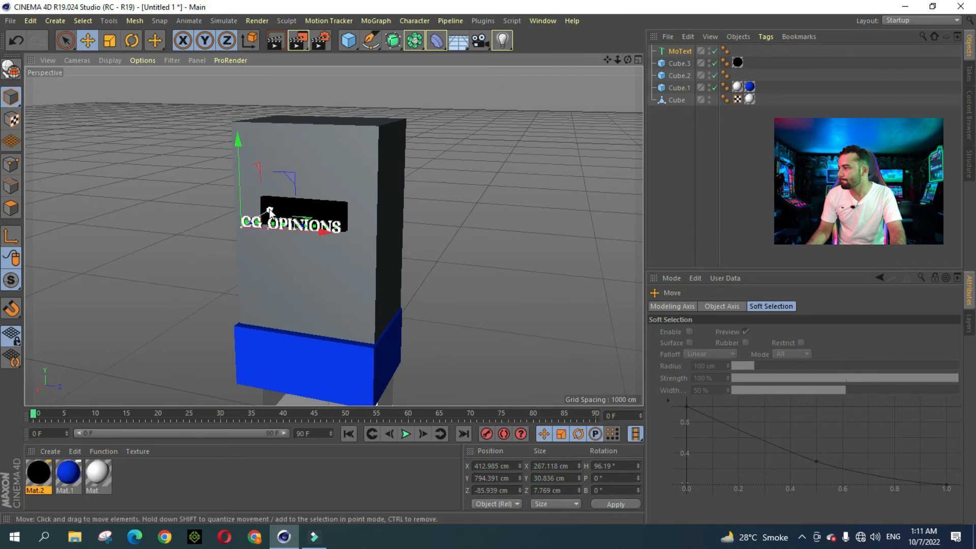
{"action": "left_click_drag", "start_coordinate": [267, 204], "coordinate": [283, 204]}
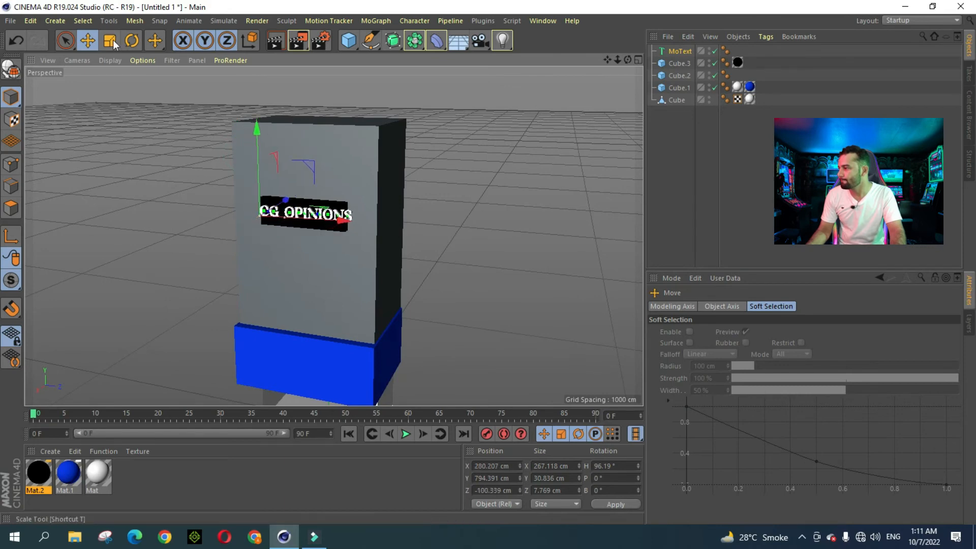
Step: Scale the CG OPINIONS text down to about 220×25 cm and nudge it toward the sign
{"action": "key", "text": "t"}
{"action": "left_click_drag", "start_coordinate": [452, 195], "coordinate": [421, 228]}
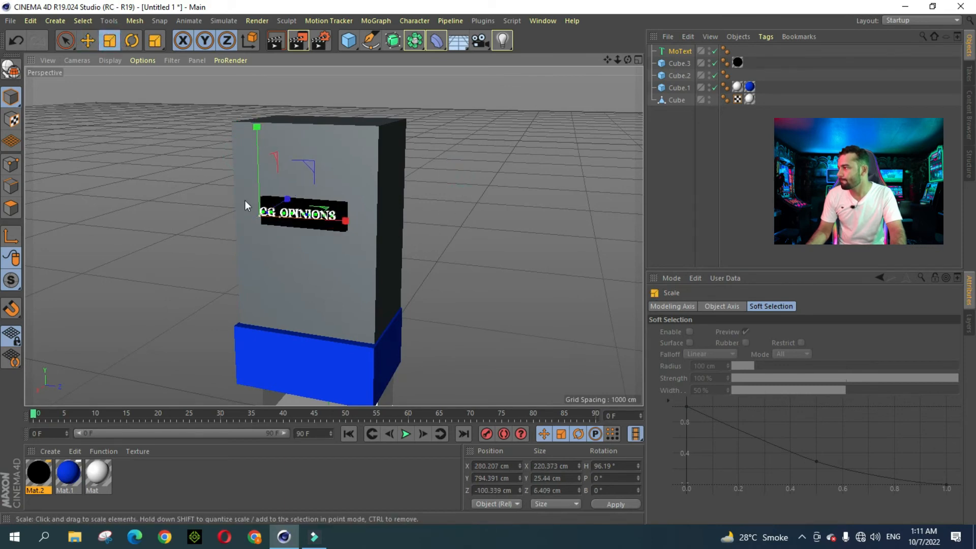
{"action": "left_click", "coordinate": [85, 39]}
{"action": "left_click_drag", "start_coordinate": [313, 219], "coordinate": [318, 221]}
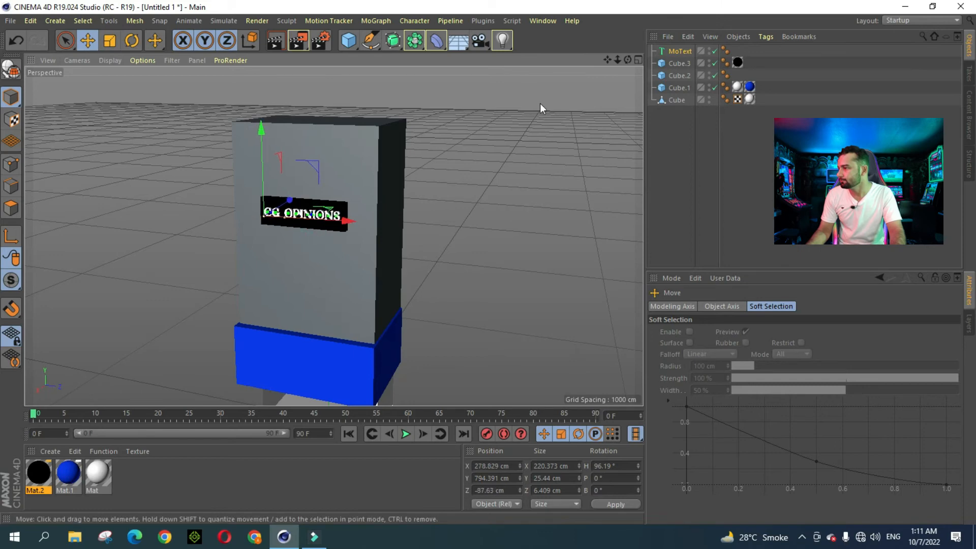
{"action": "left_click_drag", "start_coordinate": [629, 58], "coordinate": [628, 60]}
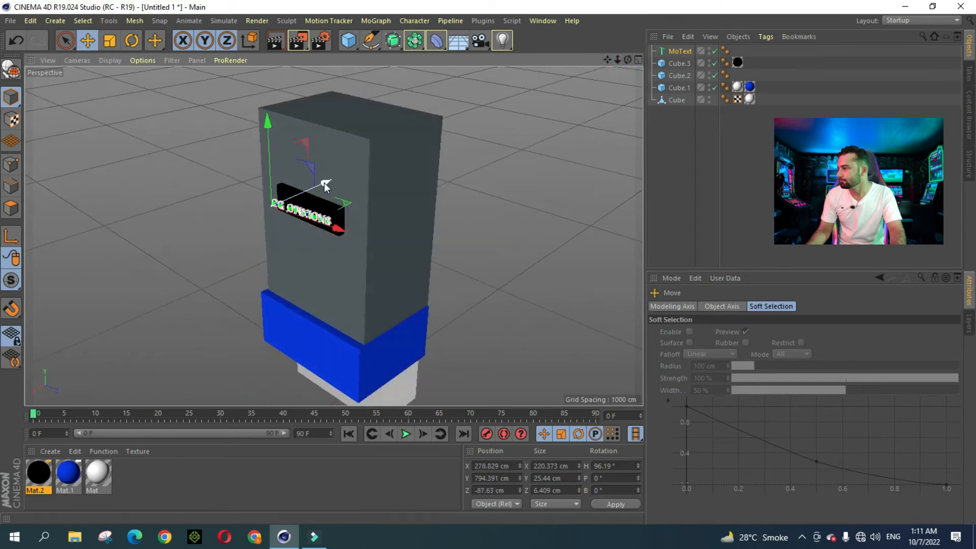
{"action": "left_click_drag", "start_coordinate": [324, 182], "coordinate": [333, 183]}
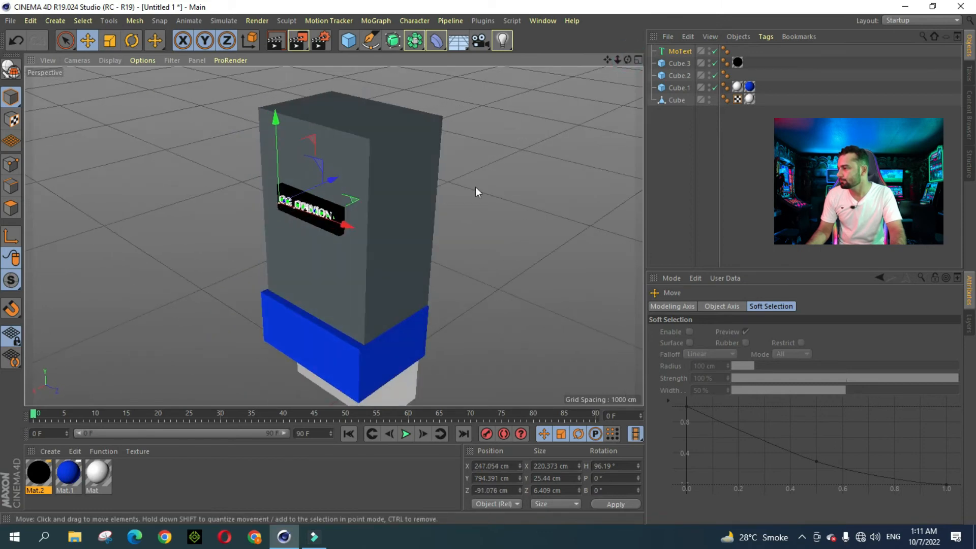
Step: Turn the text's heading to about 94.8°, then select the upper grey box
{"action": "left_click", "coordinate": [132, 40]}
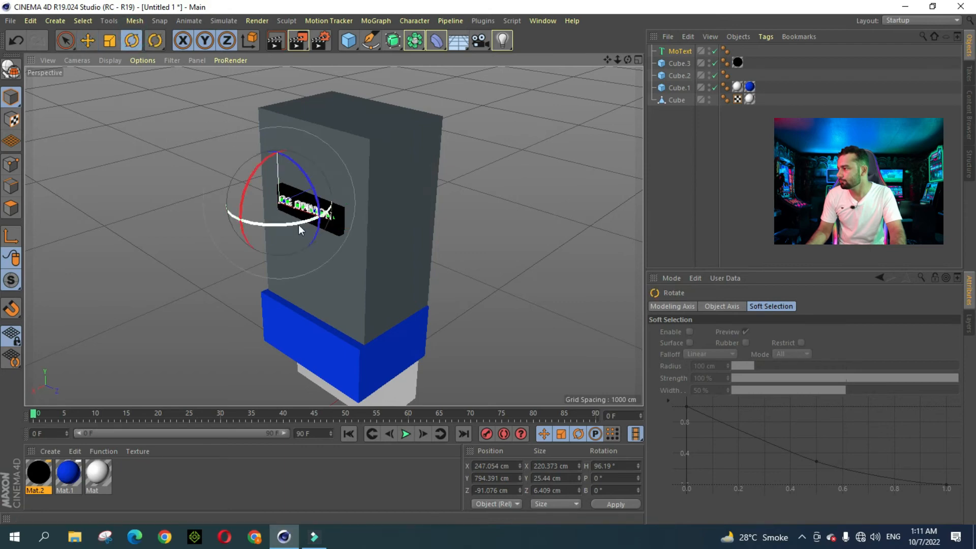
{"action": "left_click_drag", "start_coordinate": [298, 225], "coordinate": [297, 224]}
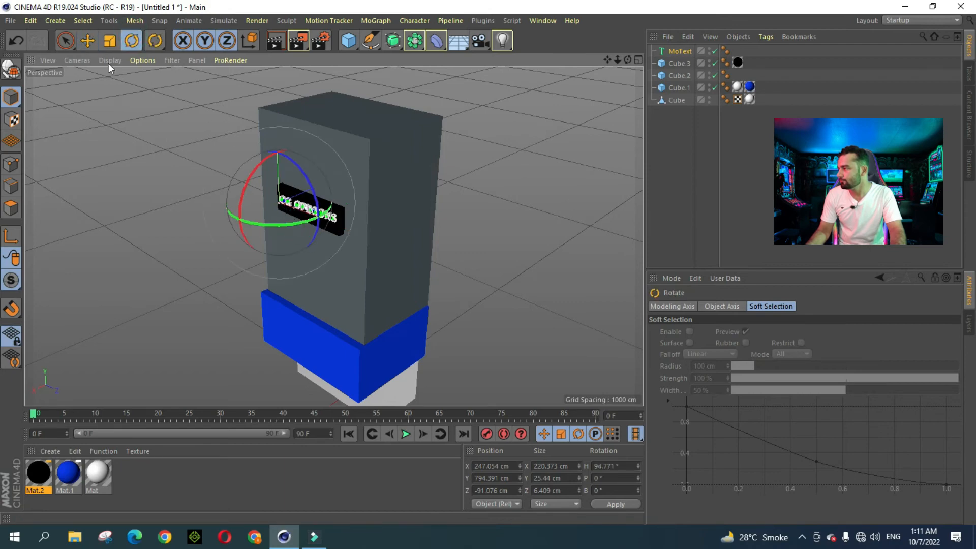
{"action": "left_click", "coordinate": [87, 40]}
{"action": "left_click", "coordinate": [281, 124]}
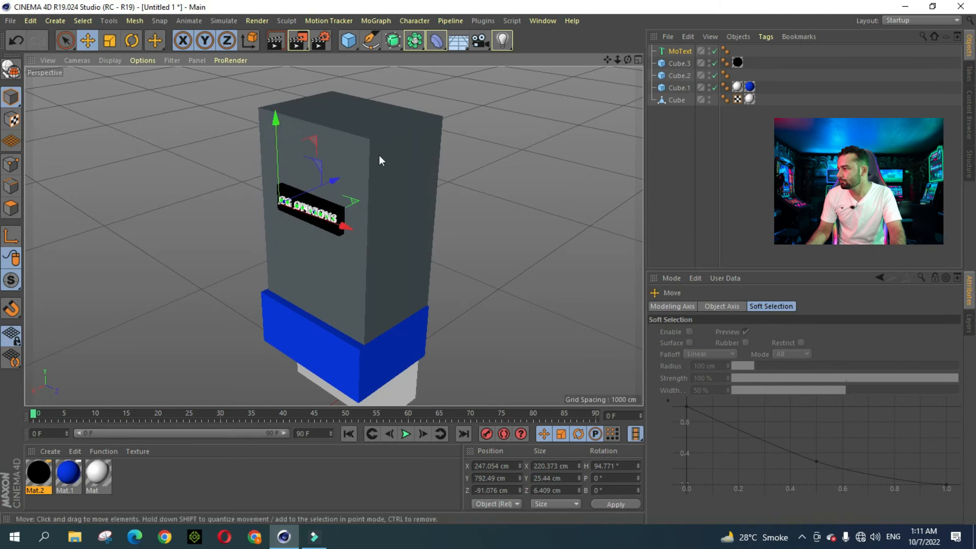
{"action": "left_click", "coordinate": [421, 159]}
{"action": "left_click_drag", "start_coordinate": [628, 60], "coordinate": [374, 231]}
Step: Lower the MoText into the black sign and square its heading to about 90°
{"action": "scroll", "coordinate": [302, 242], "scroll_direction": "up", "scroll_amount": 4}
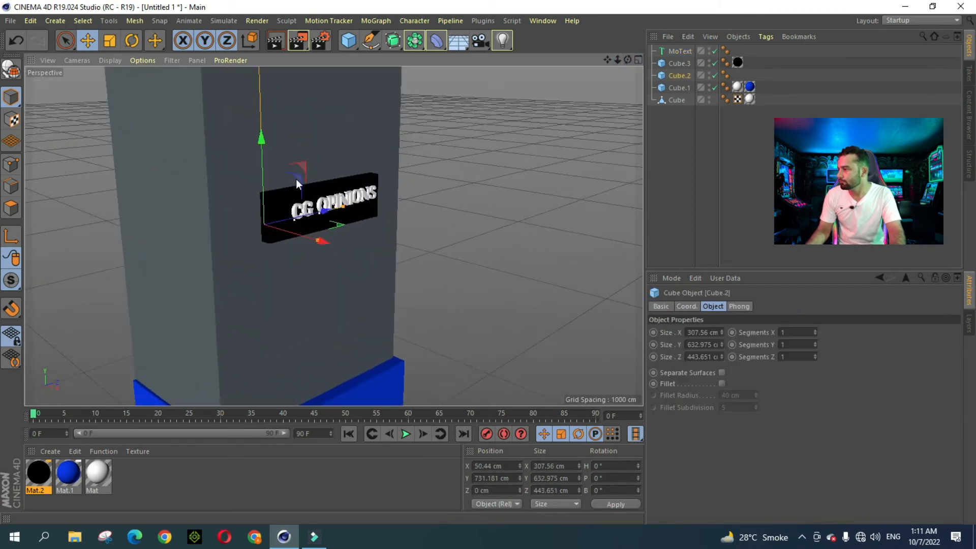
{"action": "left_click", "coordinate": [676, 51]}
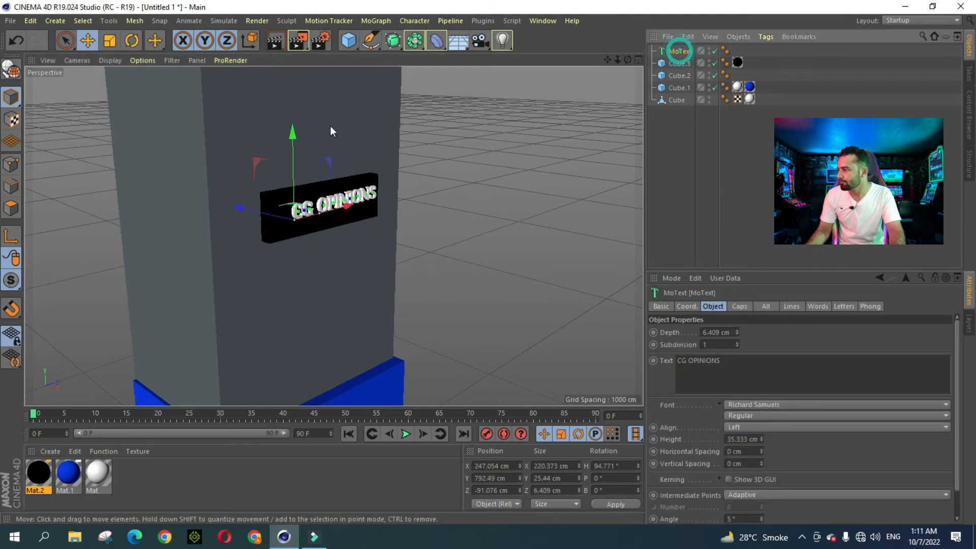
{"action": "left_click_drag", "start_coordinate": [295, 134], "coordinate": [295, 140]}
{"action": "mouse_move", "coordinate": [260, 216]}
{"action": "left_mouse_down"}
{"action": "mouse_move", "coordinate": [289, 237]}
{"action": "mouse_move", "coordinate": [264, 216]}
{"action": "left_mouse_up"}
{"action": "left_click", "coordinate": [131, 40]}
{"action": "key", "text": "e"}
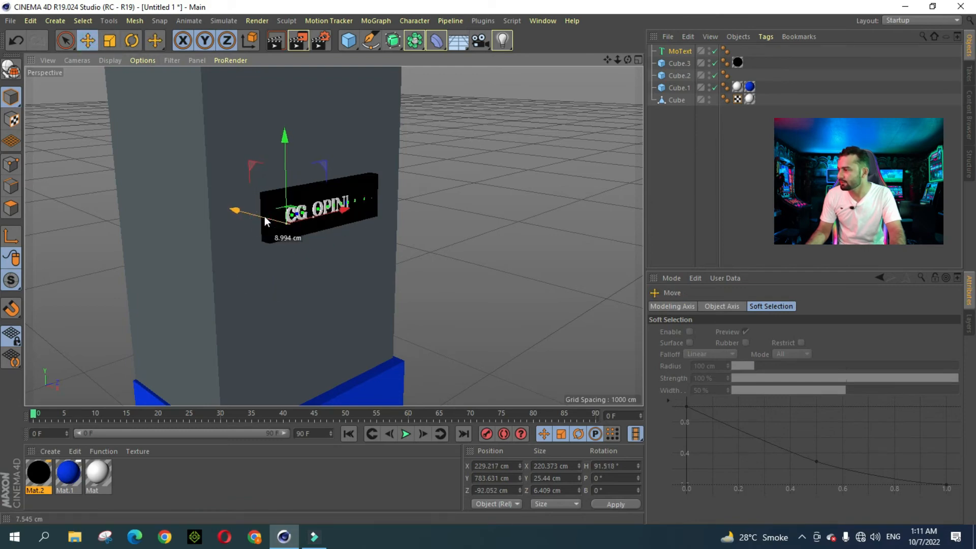
{"action": "left_click", "coordinate": [131, 41]}
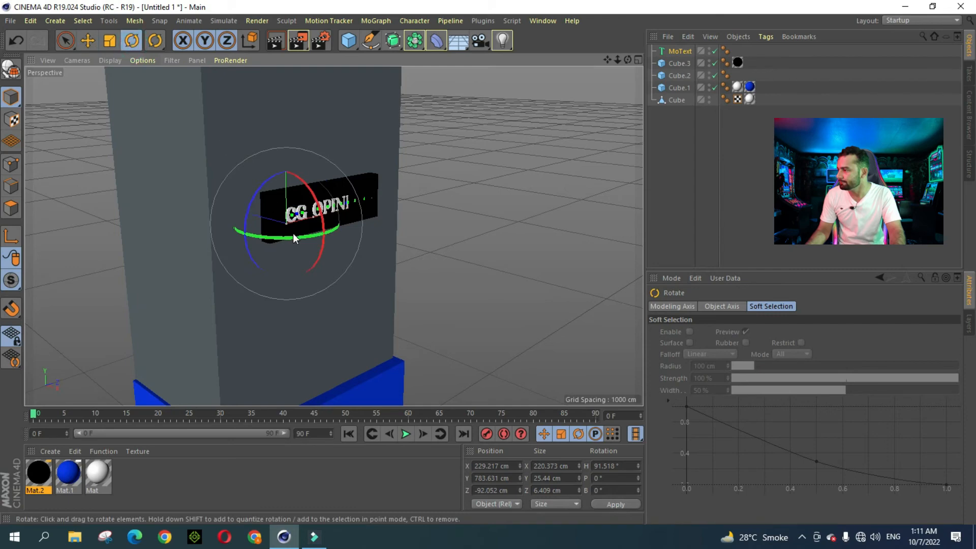
{"action": "left_click_drag", "start_coordinate": [301, 236], "coordinate": [262, 215]}
{"action": "left_click", "coordinate": [87, 41]}
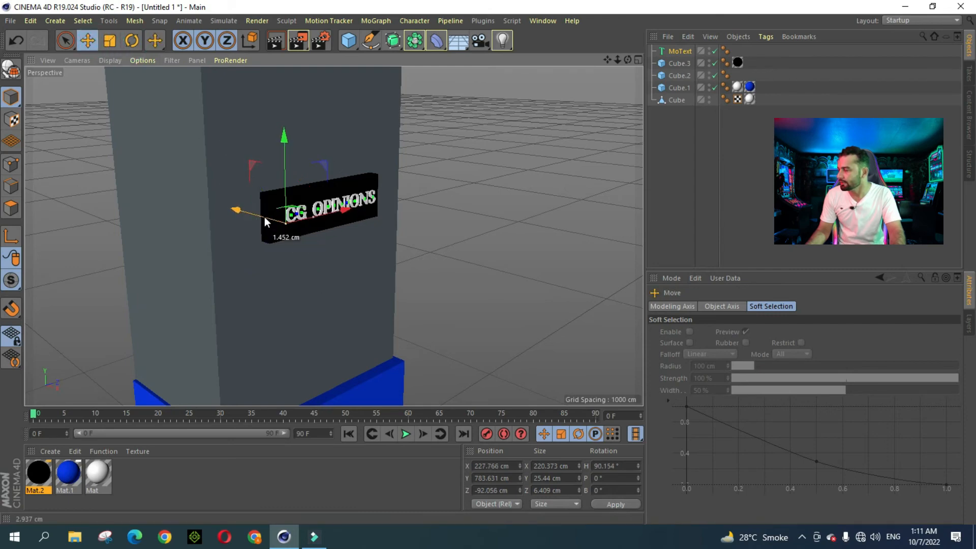
{"action": "left_click", "coordinate": [536, 199]}
{"action": "left_click_drag", "start_coordinate": [630, 59], "coordinate": [333, 235]}
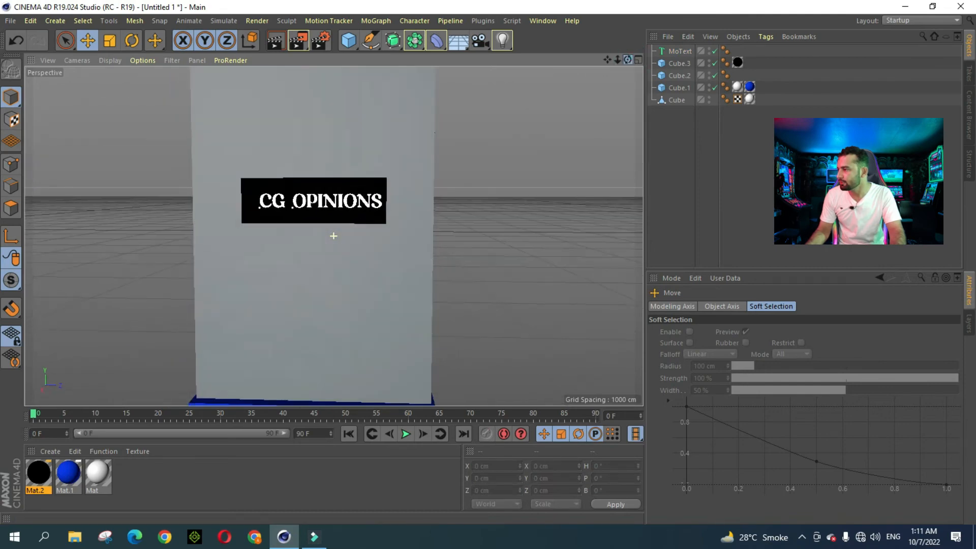
Step: Centre the text on the sign at about X 227.8, Y 782.27 cm
{"action": "left_click", "coordinate": [679, 52]}
{"action": "left_click_drag", "start_coordinate": [337, 209], "coordinate": [334, 209]}
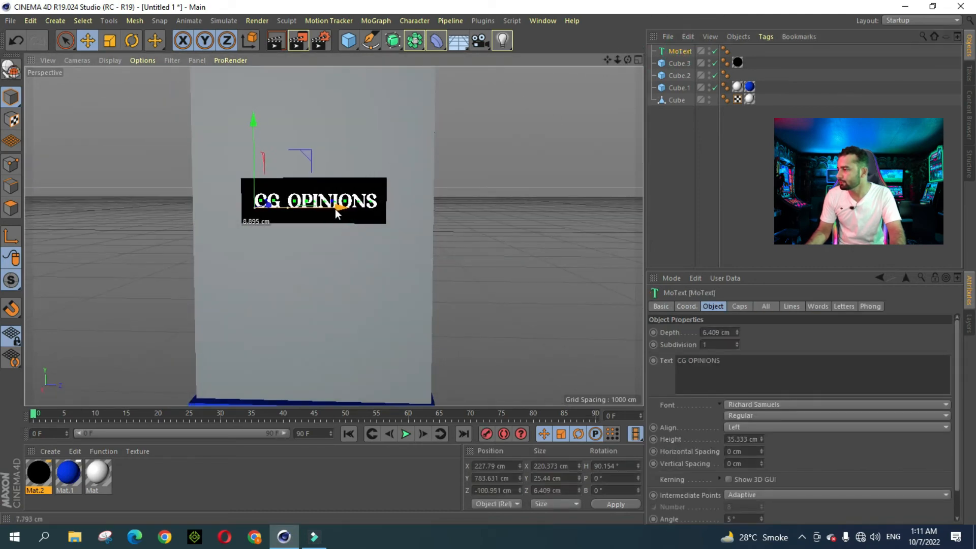
{"action": "left_click_drag", "start_coordinate": [252, 125], "coordinate": [252, 125]}
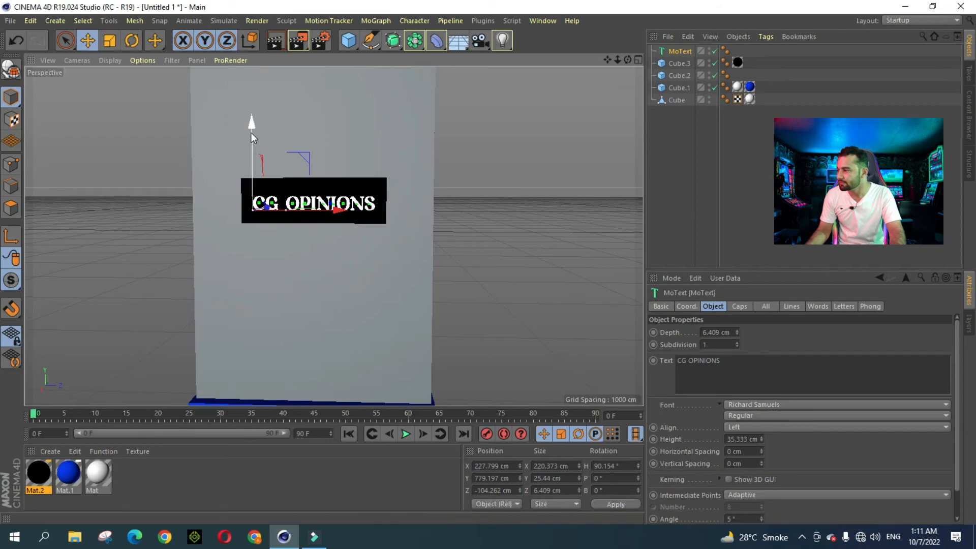
{"action": "left_click_drag", "start_coordinate": [251, 132], "coordinate": [252, 131]}
{"action": "left_click_drag", "start_coordinate": [334, 213], "coordinate": [333, 212]}
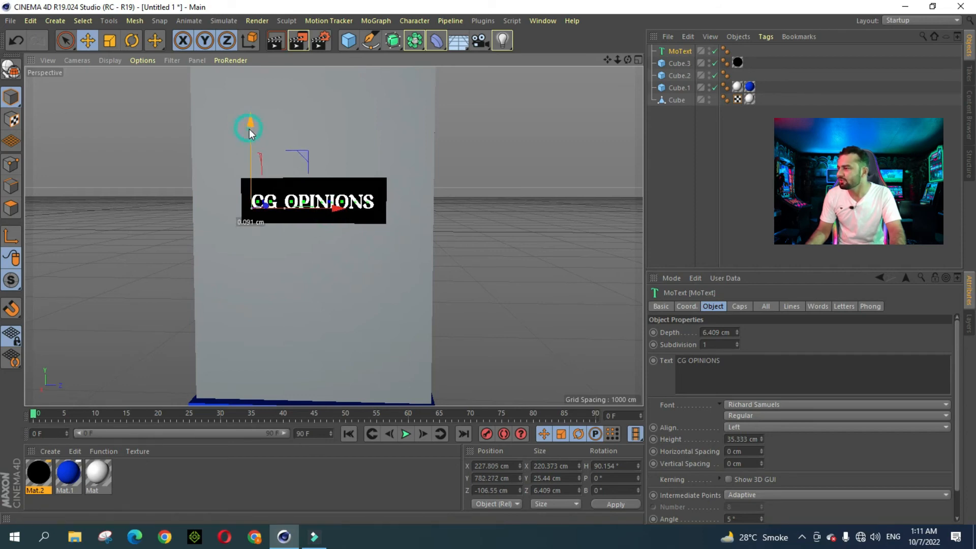
{"action": "left_click", "coordinate": [513, 152]}
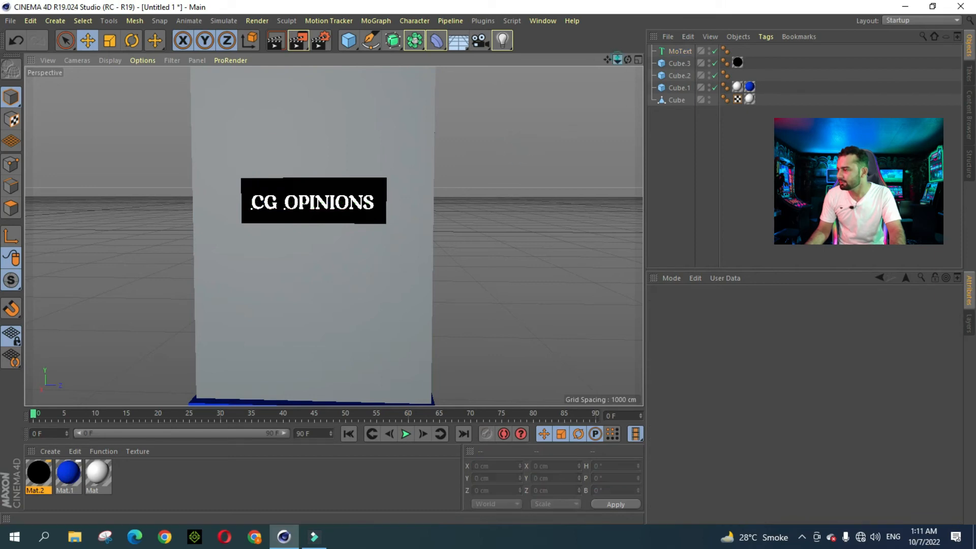
{"action": "mouse_move", "coordinate": [618, 60]}
{"action": "left_mouse_down"}
{"action": "mouse_move", "coordinate": [554, 60]}
{"action": "mouse_move", "coordinate": [605, 24]}
{"action": "left_mouse_up"}
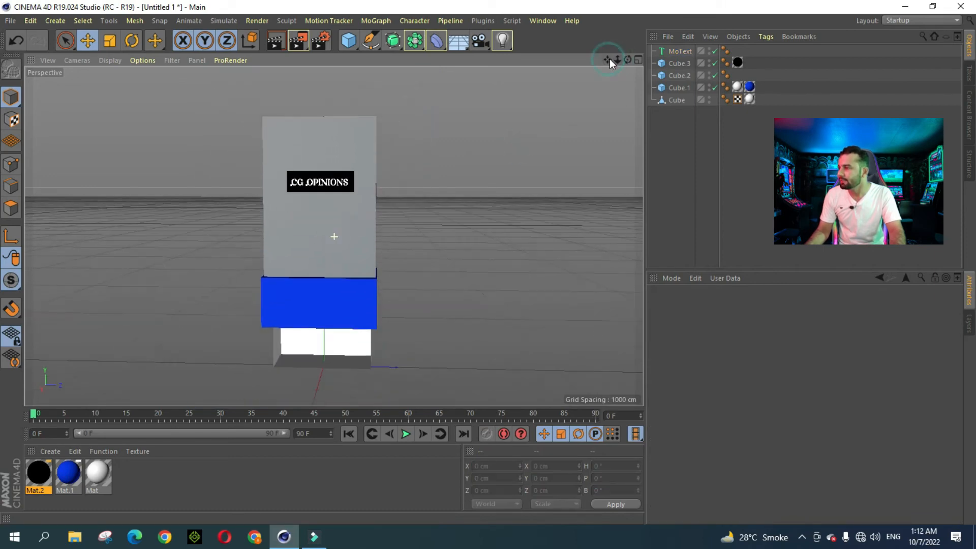
{"action": "left_click_drag", "start_coordinate": [629, 60], "coordinate": [590, 66]}
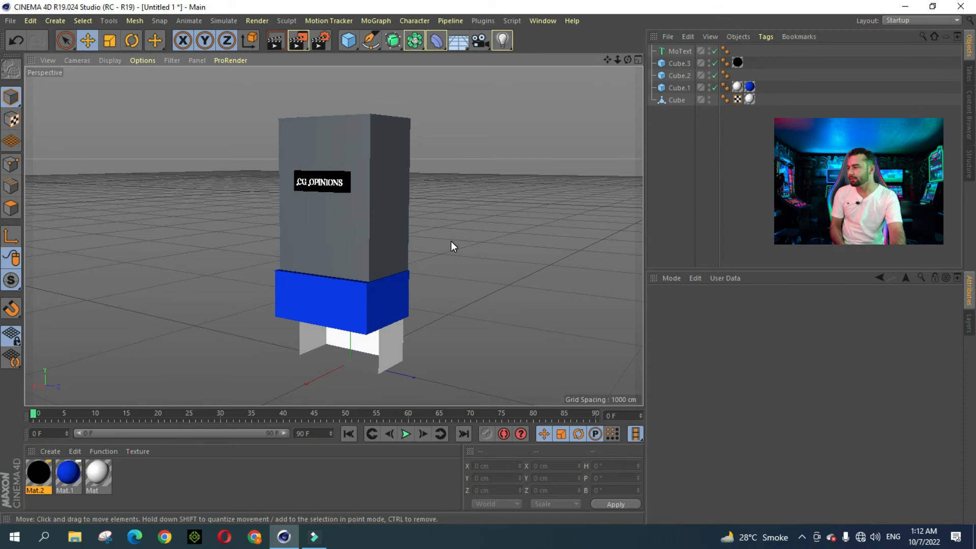
{"action": "left_click", "coordinate": [392, 176]}
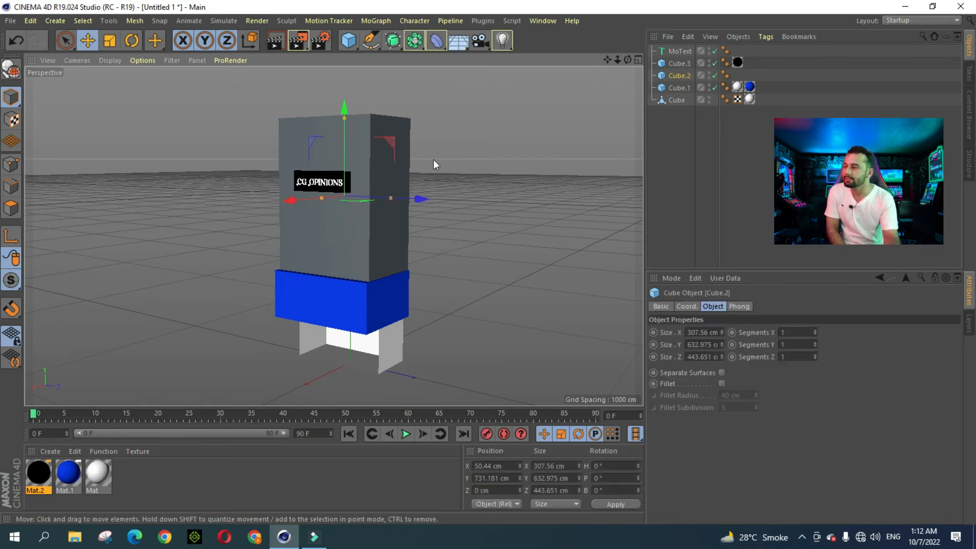
Step: Create Mat.3 and set its colour to H 42°, S 10%, V 90%
{"action": "left_click", "coordinate": [41, 451]}
{"action": "left_click", "coordinate": [66, 346]}
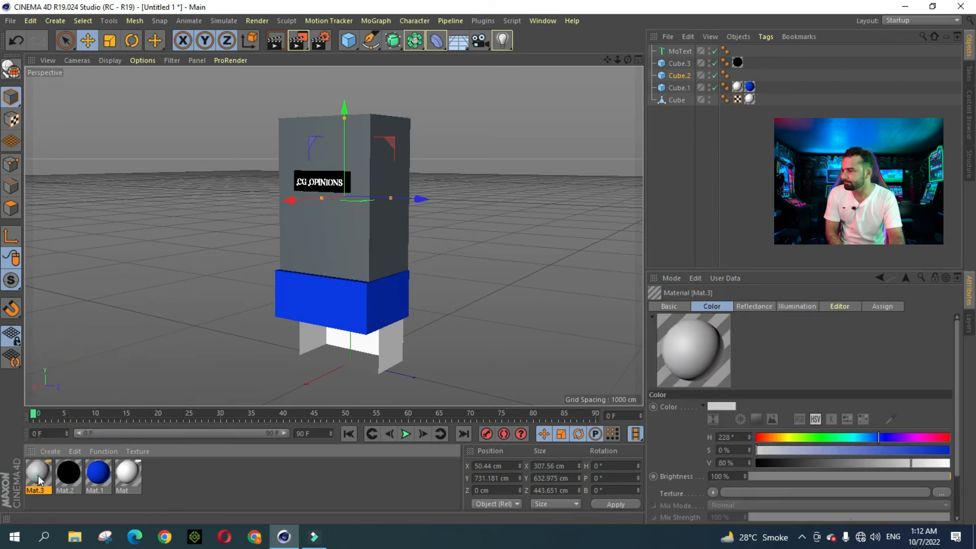
{"action": "double_click", "coordinate": [38, 475]}
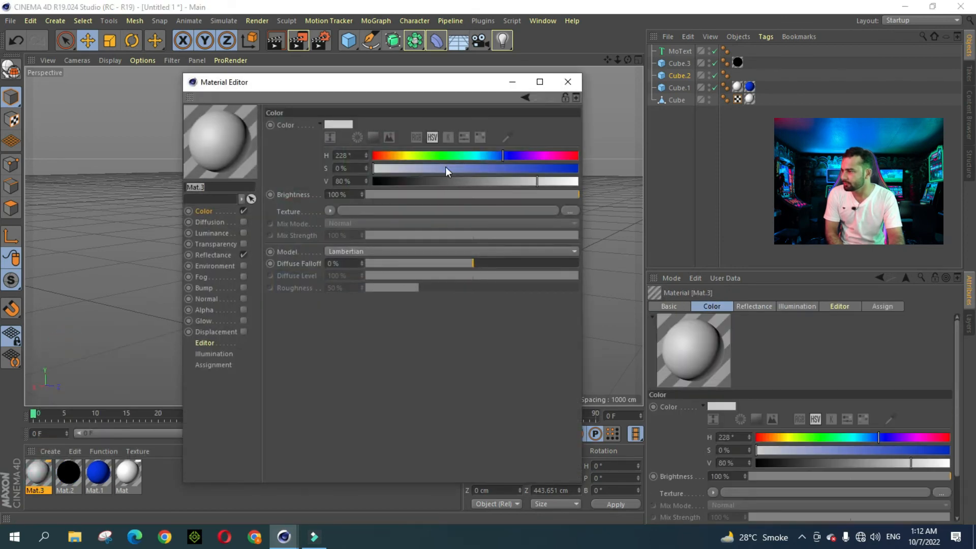
{"action": "left_click", "coordinate": [403, 156]}
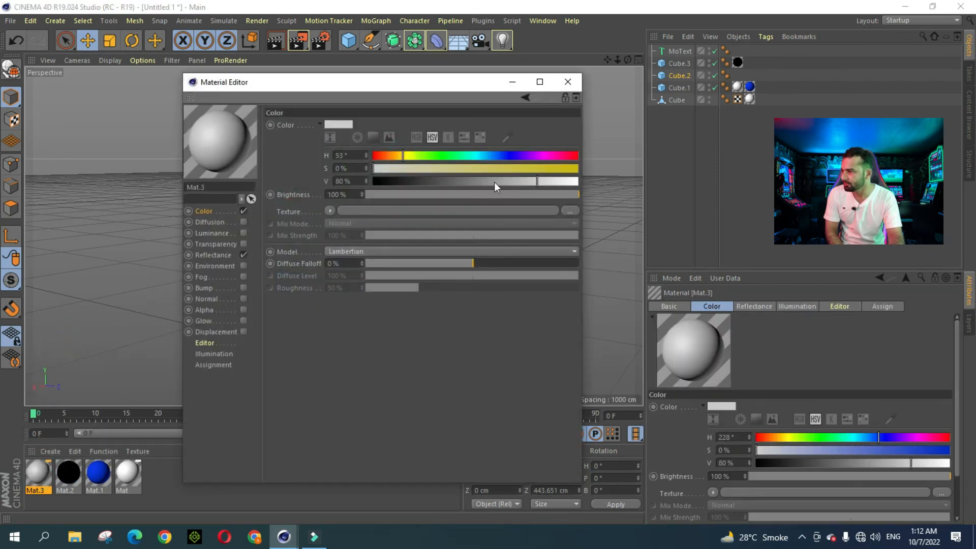
{"action": "left_click", "coordinate": [388, 169]}
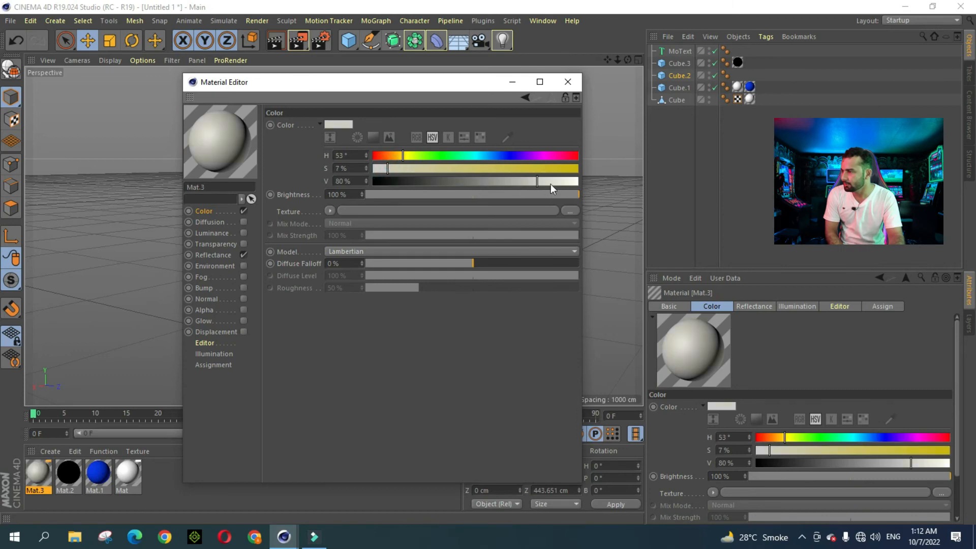
{"action": "left_click", "coordinate": [401, 158]}
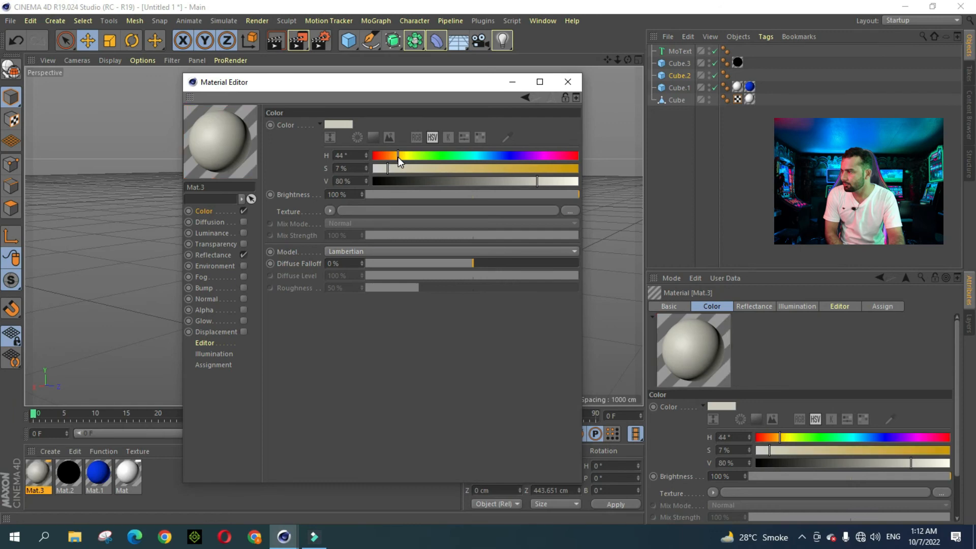
{"action": "left_click", "coordinate": [405, 156]}
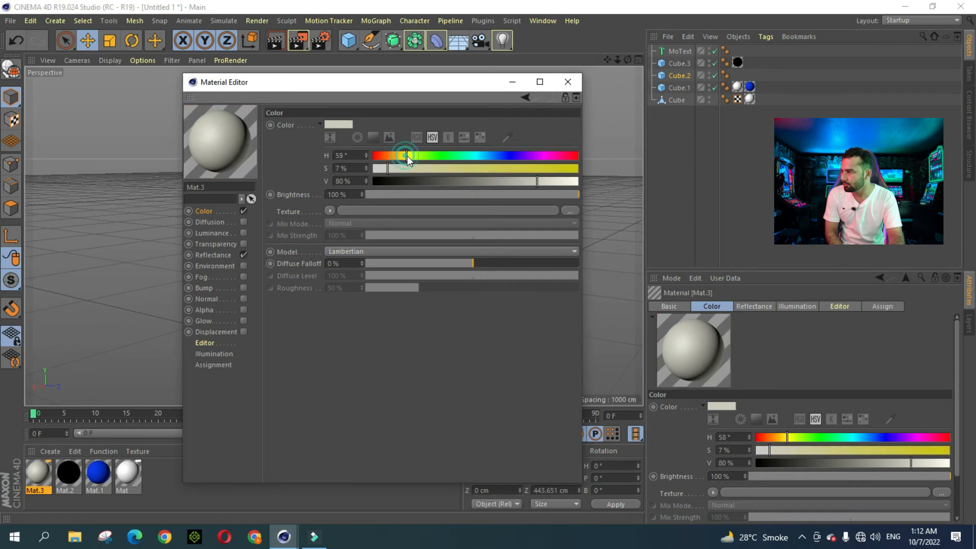
{"action": "left_click", "coordinate": [398, 156]}
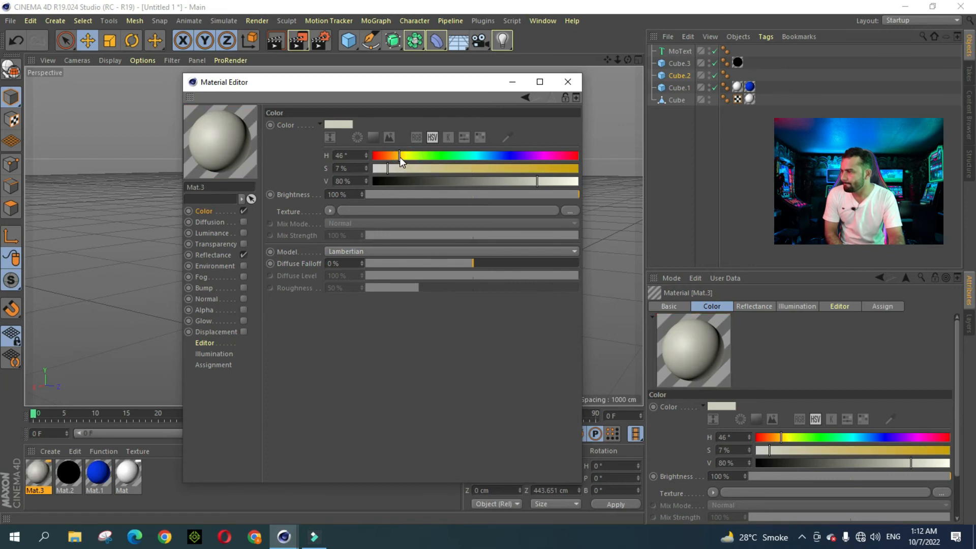
{"action": "left_click_drag", "start_coordinate": [398, 157], "coordinate": [397, 156]}
{"action": "left_click", "coordinate": [401, 168]}
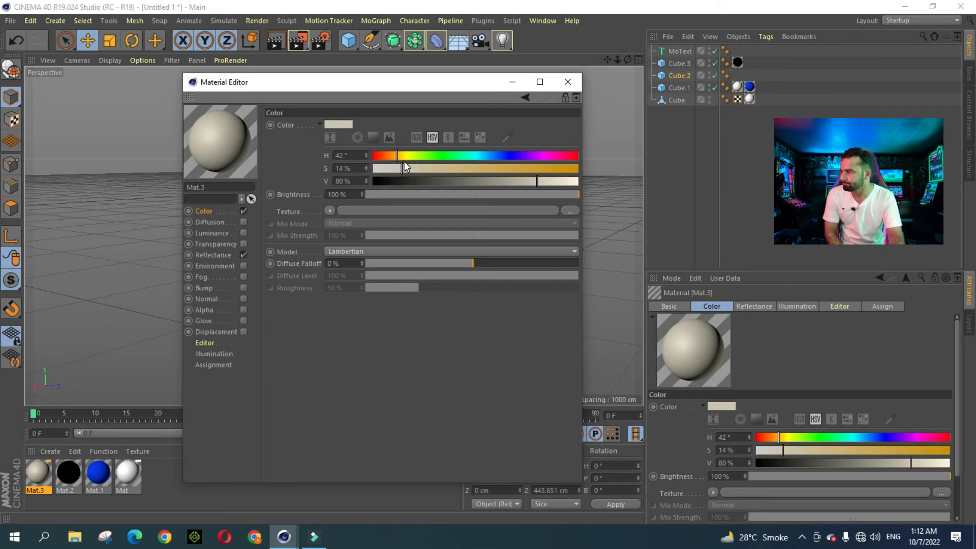
{"action": "left_click", "coordinate": [394, 167]}
{"action": "left_click", "coordinate": [557, 182]}
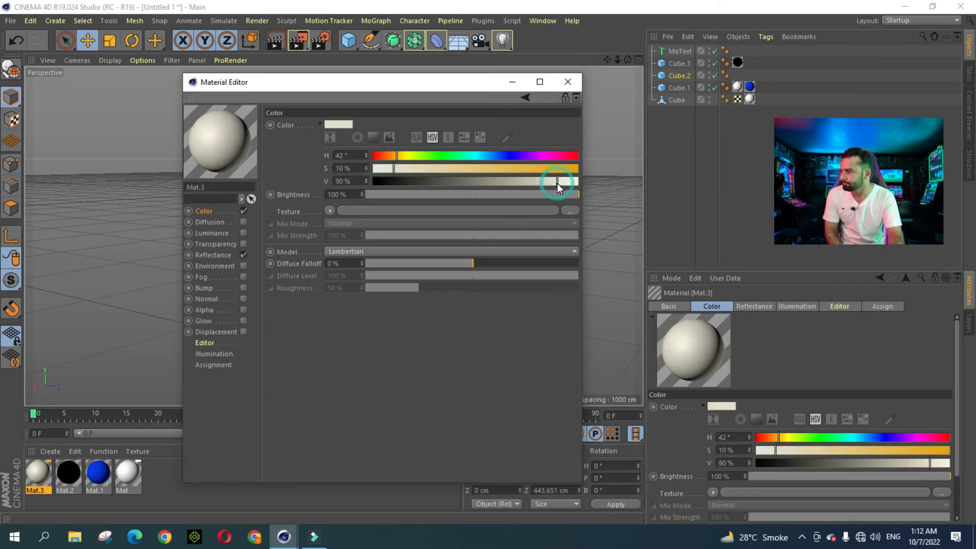
Step: Apply the cream Mat.3 to the top box, Cube.2
{"action": "left_click", "coordinate": [567, 82]}
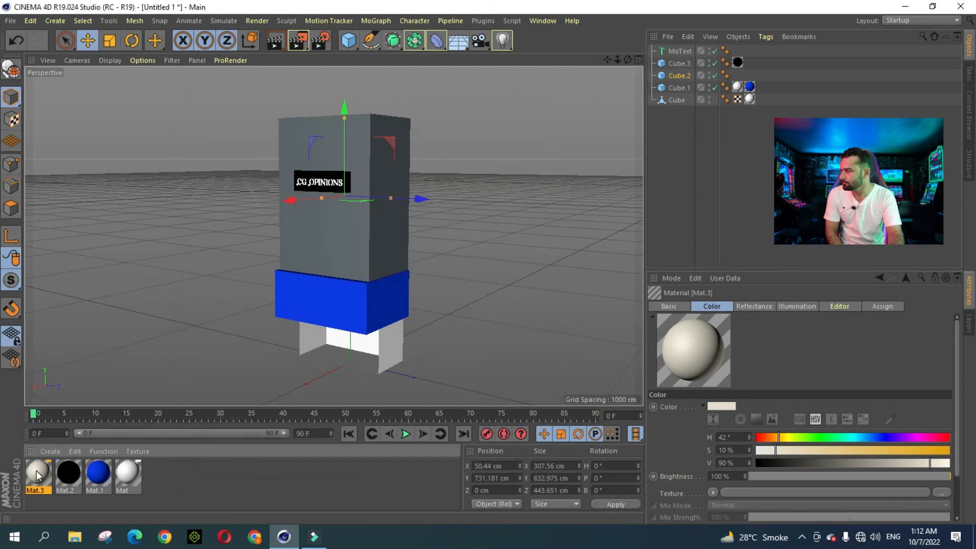
{"action": "left_click_drag", "start_coordinate": [36, 470], "coordinate": [353, 237]}
{"action": "left_click", "coordinate": [531, 200]}
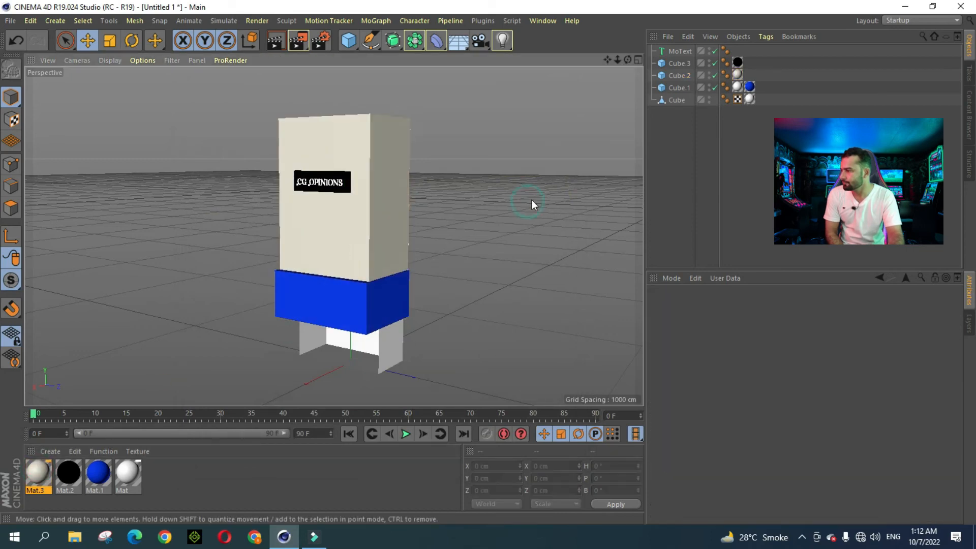
{"action": "scroll", "coordinate": [532, 200], "scroll_direction": "down", "scroll_amount": 1}
{"action": "scroll", "coordinate": [537, 157], "scroll_direction": "down", "scroll_amount": 1}
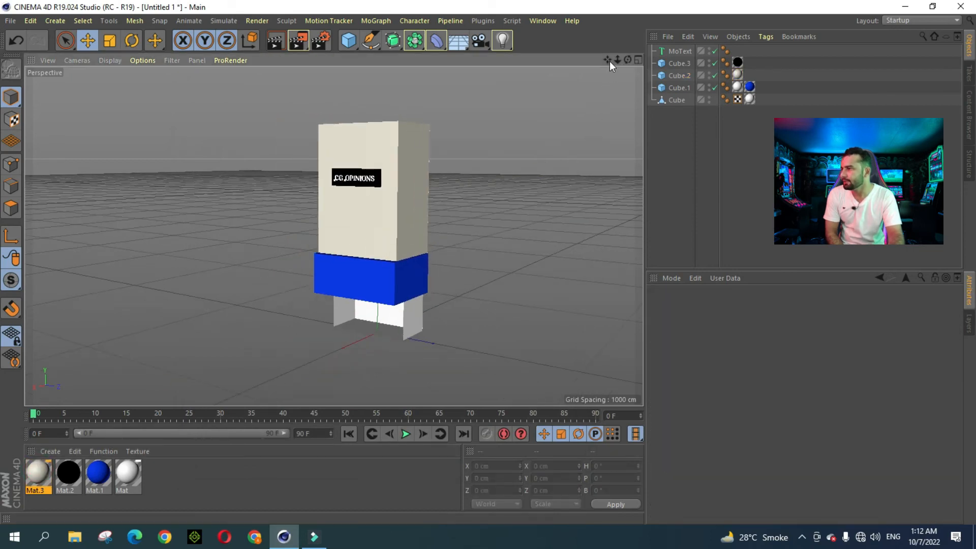
{"action": "left_click_drag", "start_coordinate": [609, 61], "coordinate": [587, 132]}
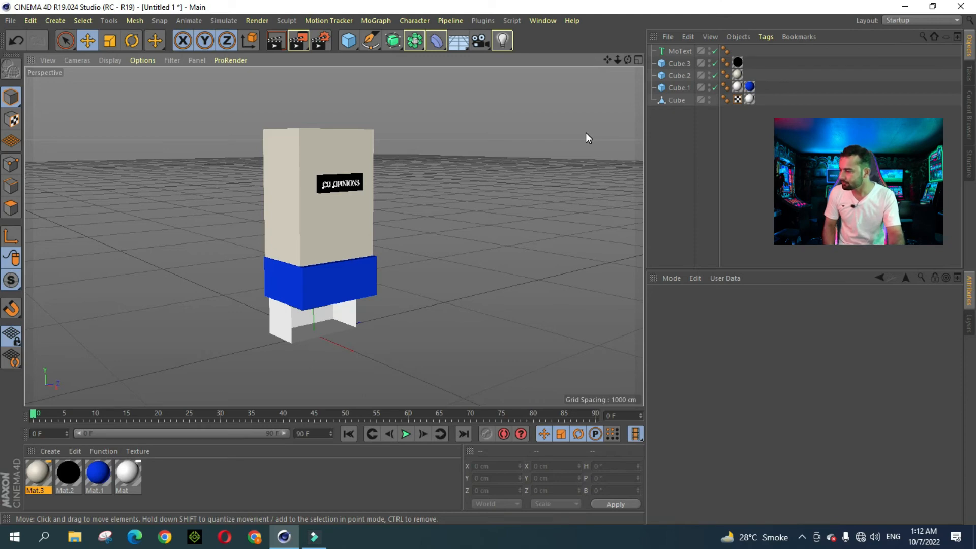
Step: Browse the Desktop Wallpapers folder on the CG Opinions (F:) drive, then return to Cinema 4D
{"action": "left_click", "coordinate": [75, 536]}
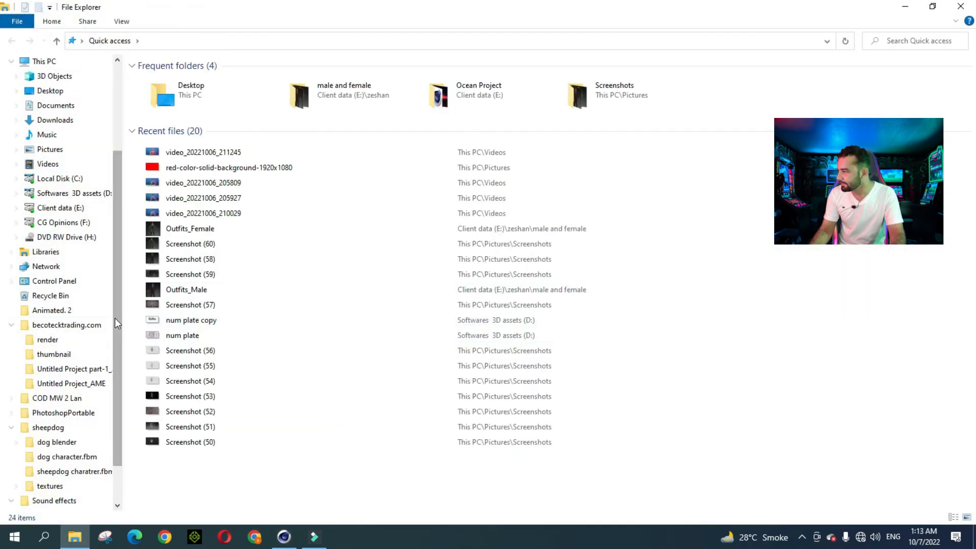
{"action": "left_click", "coordinate": [11, 325]}
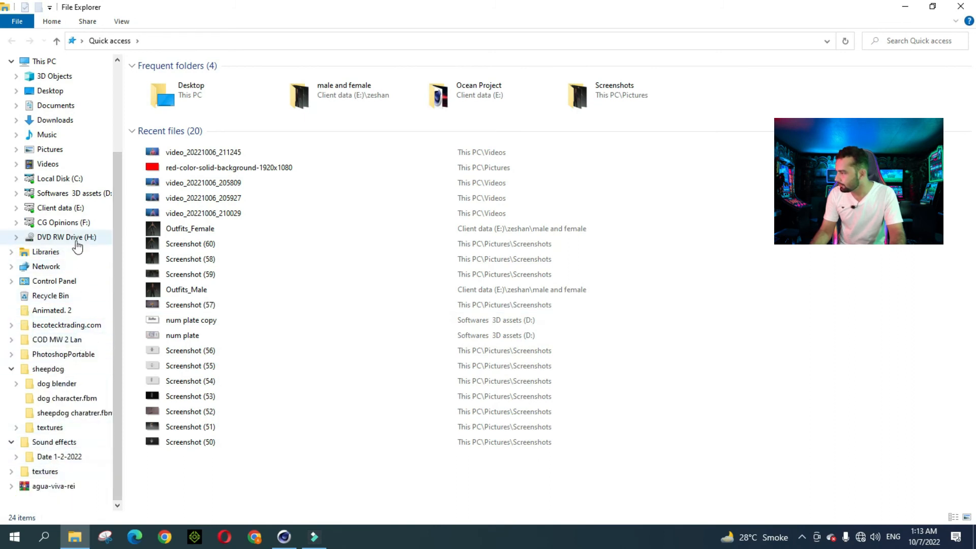
{"action": "left_click", "coordinate": [61, 222]}
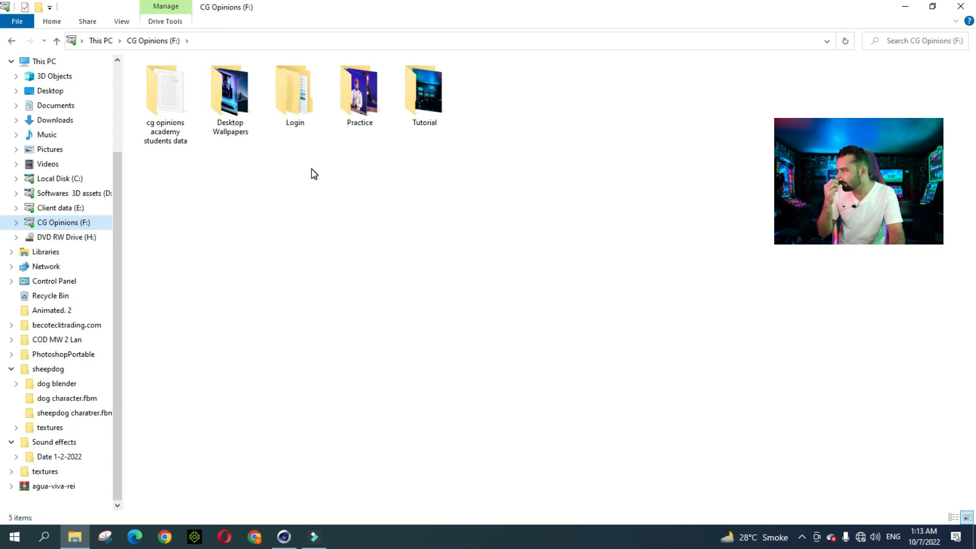
{"action": "double_click", "coordinate": [231, 124]}
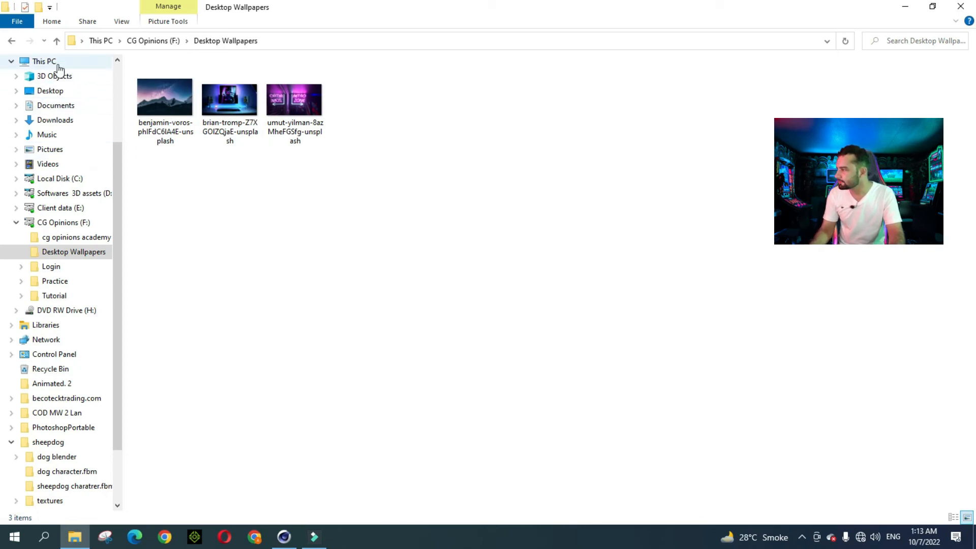
{"action": "left_click", "coordinate": [56, 41]}
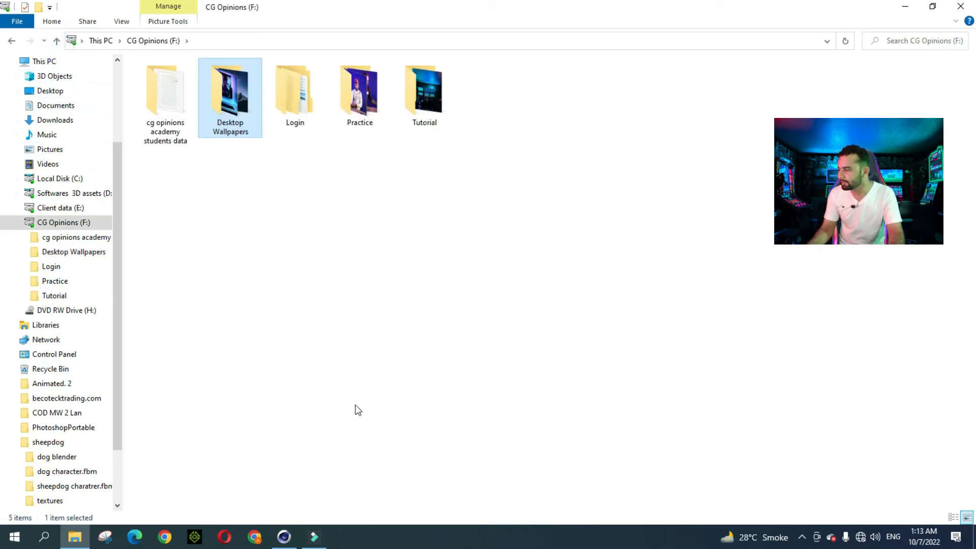
{"action": "left_click", "coordinate": [283, 537]}
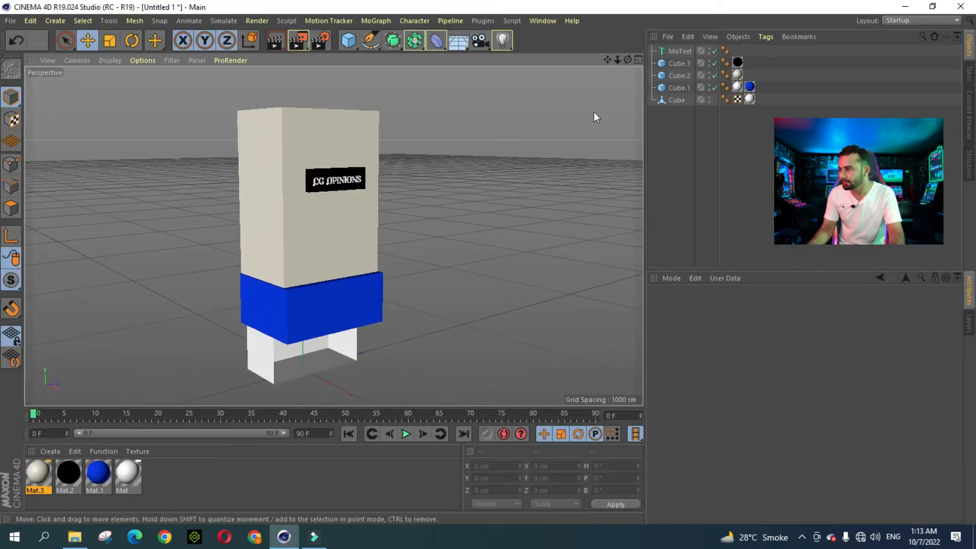
{"action": "left_click_drag", "start_coordinate": [630, 61], "coordinate": [617, 65]}
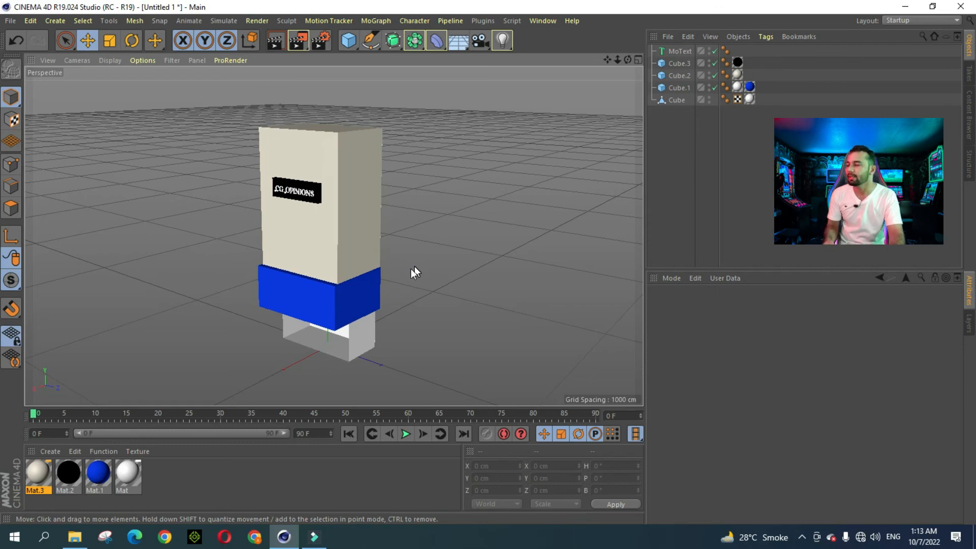
{"action": "double_click", "coordinate": [38, 472]}
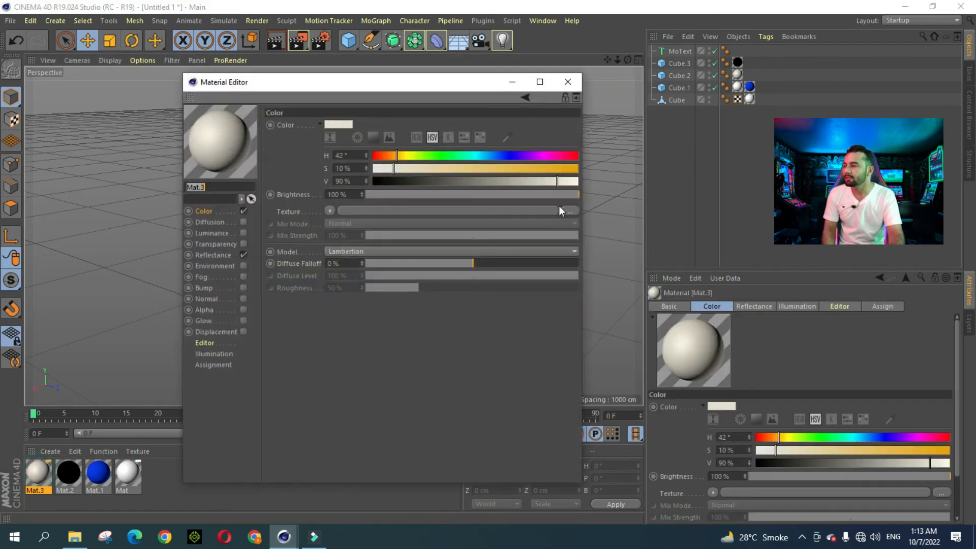
{"action": "left_click", "coordinate": [569, 211]}
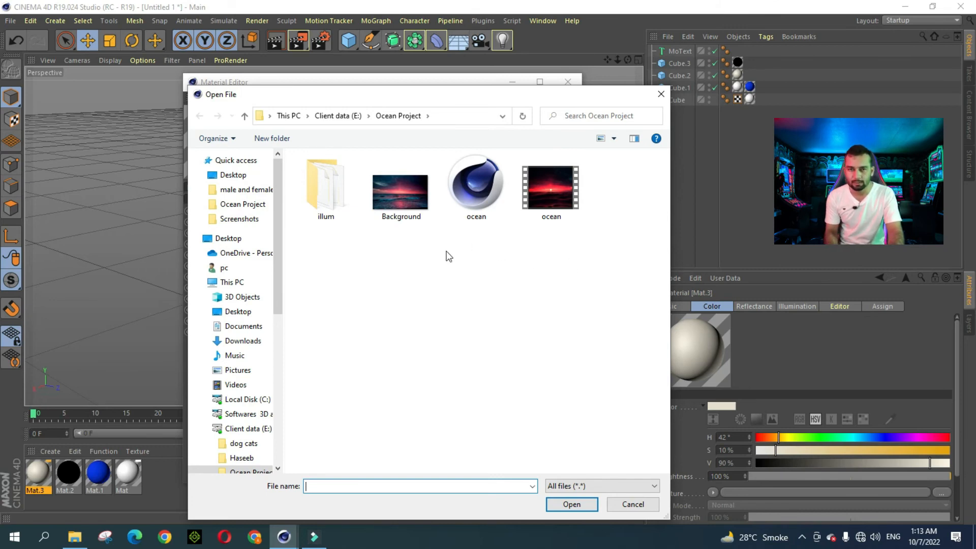
{"action": "left_click", "coordinate": [621, 504]}
{"action": "left_click", "coordinate": [568, 83]}
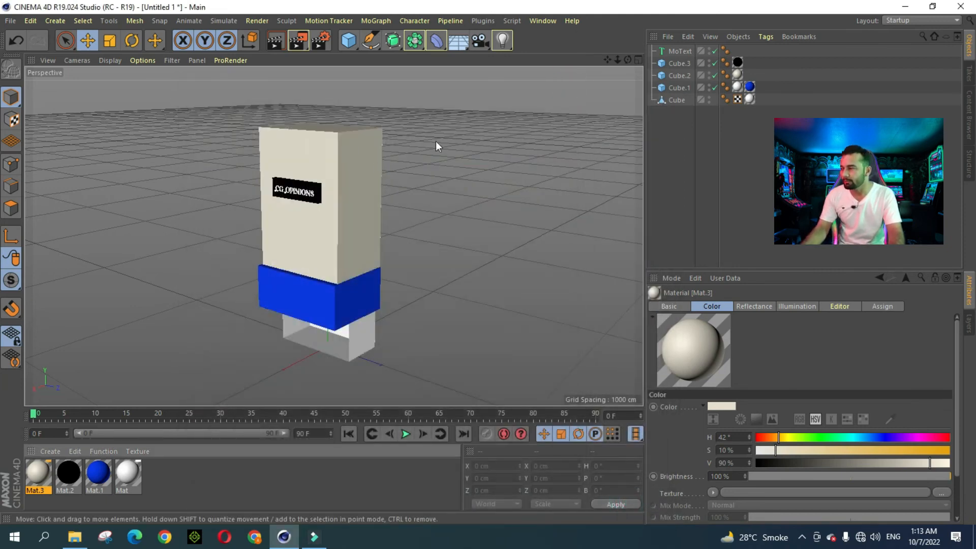
{"action": "left_click_drag", "start_coordinate": [617, 59], "coordinate": [622, 58]}
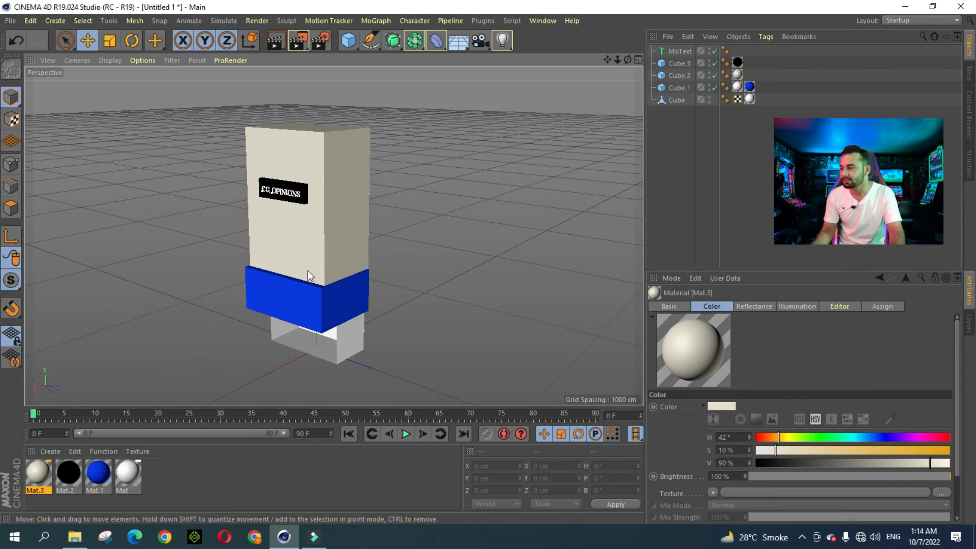
{"action": "scroll", "coordinate": [284, 319], "scroll_direction": "up", "scroll_amount": 2}
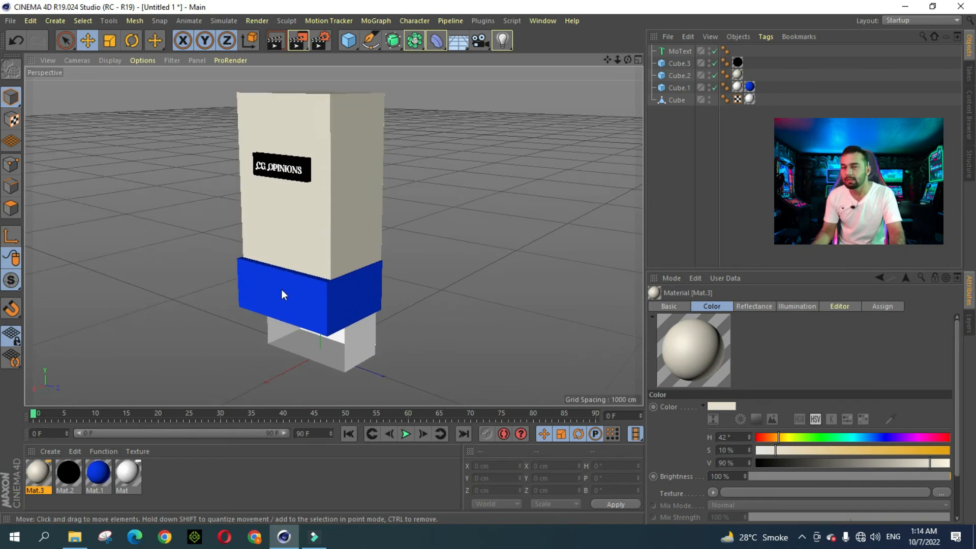
{"action": "left_click_drag", "start_coordinate": [616, 60], "coordinate": [620, 60]}
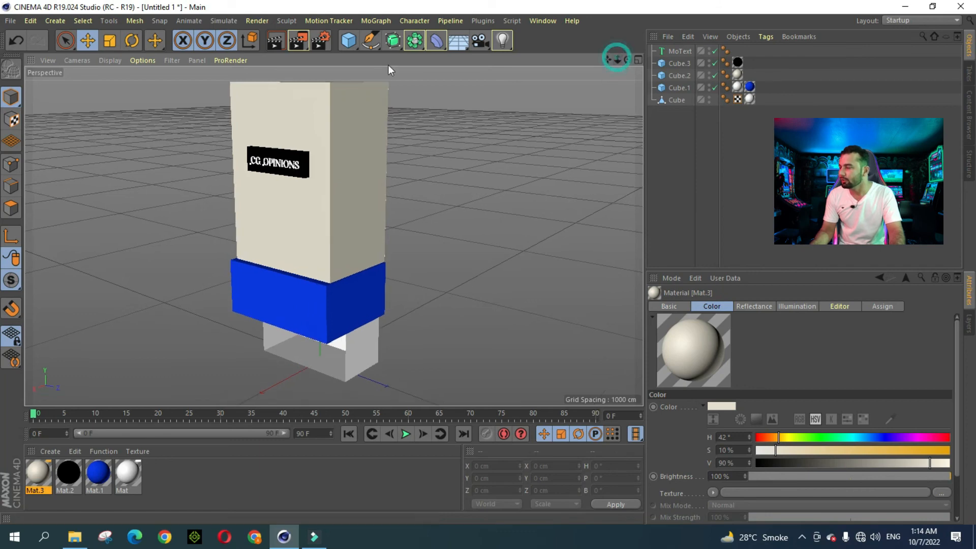
{"action": "left_click", "coordinate": [349, 41]}
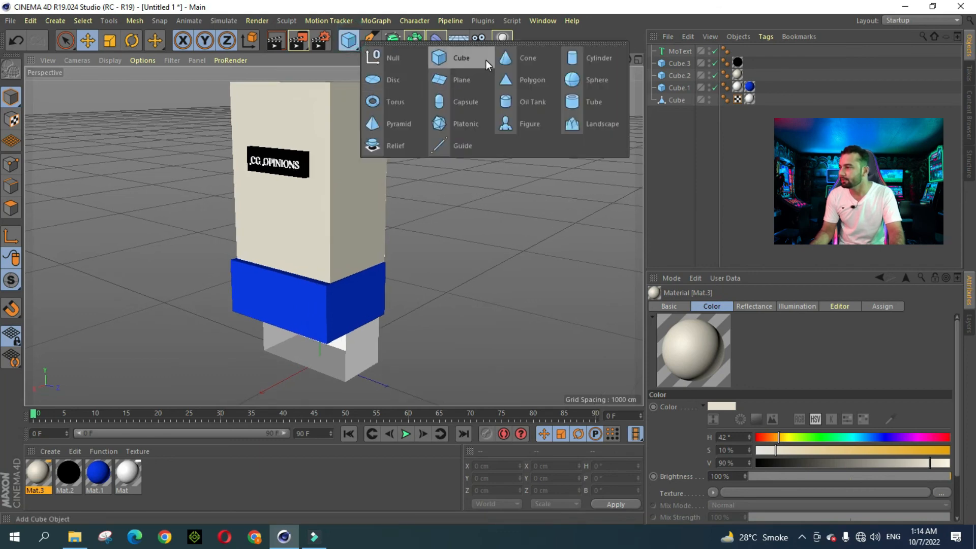
Step: Add a Plane and stand it upright with P and B rotations of 90°
{"action": "left_click", "coordinate": [469, 80]}
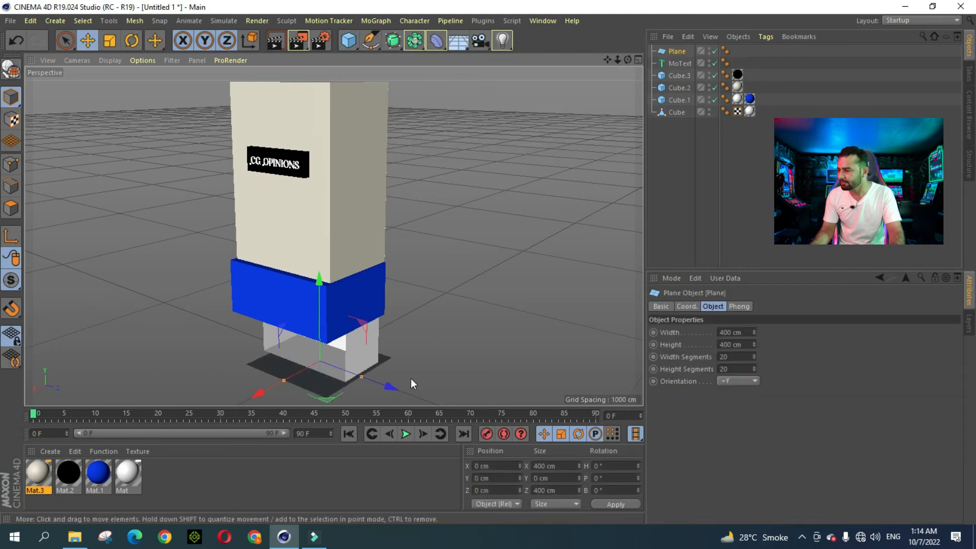
{"action": "left_click", "coordinate": [605, 478]}
{"action": "type", "text": "90"}
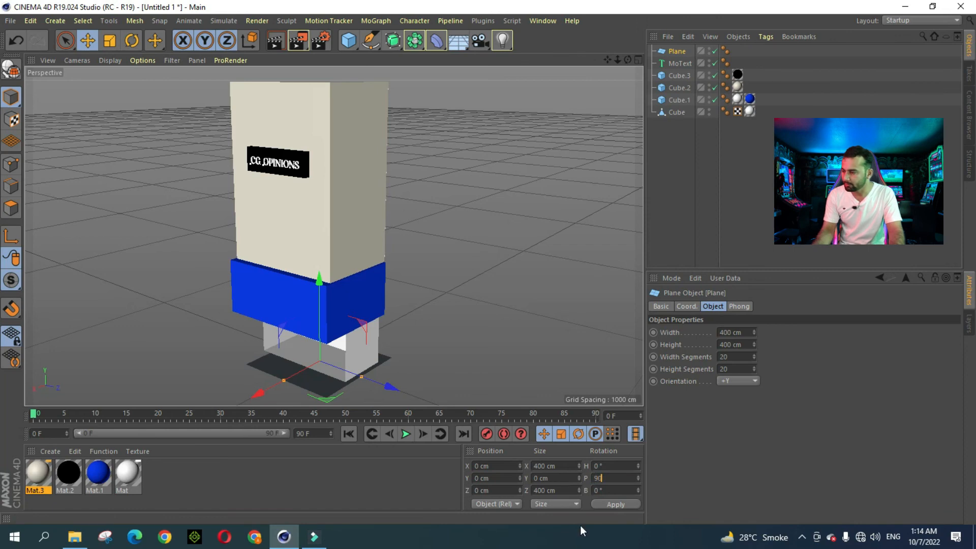
{"action": "left_click", "coordinate": [615, 504]}
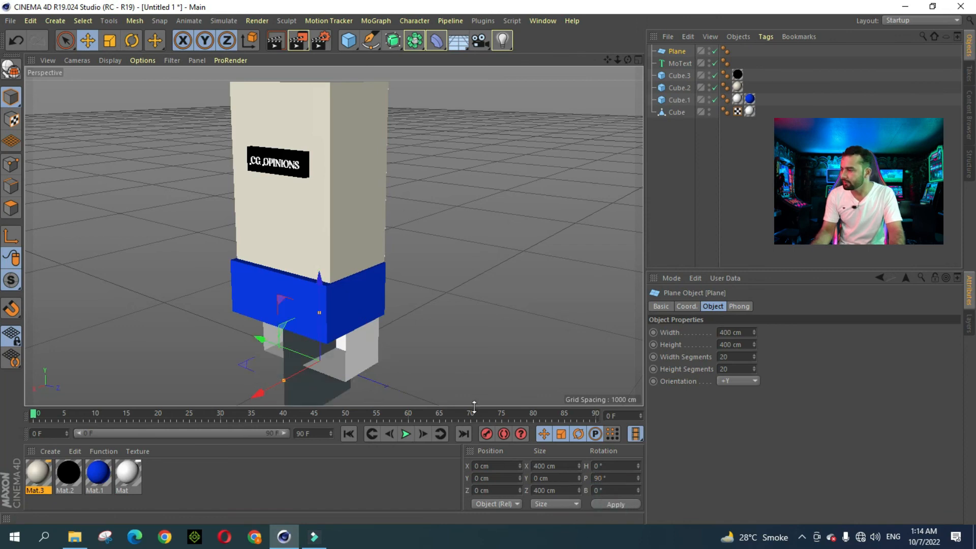
{"action": "left_click", "coordinate": [610, 490]}
{"action": "type", "text": "90"}
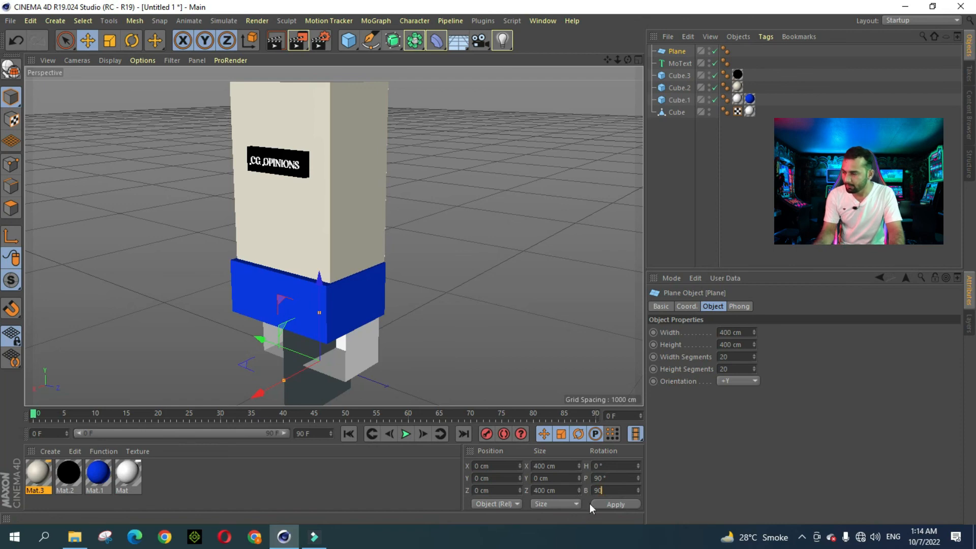
{"action": "left_click", "coordinate": [610, 504]}
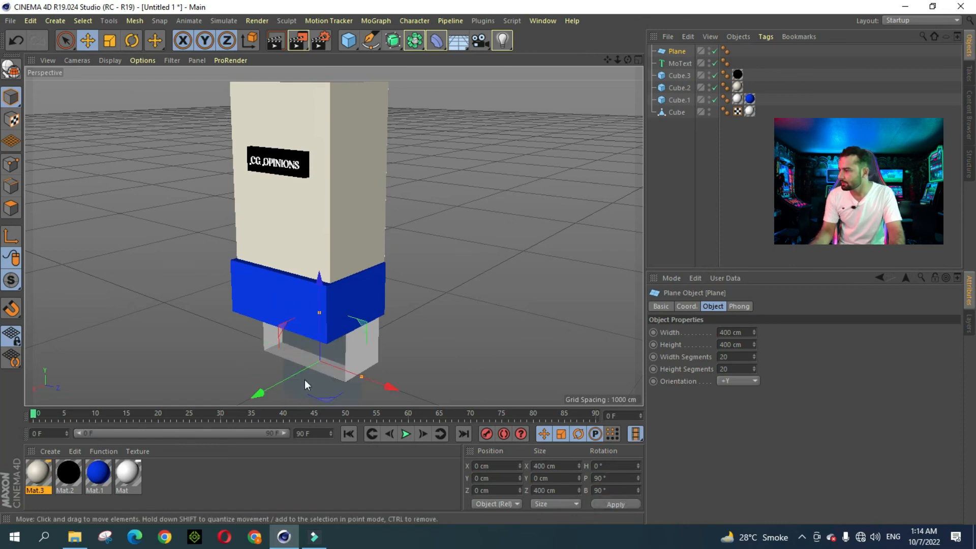
Step: Raise the plane to the band's height and shrink it to about 325 cm
{"action": "left_click_drag", "start_coordinate": [304, 380], "coordinate": [261, 398]}
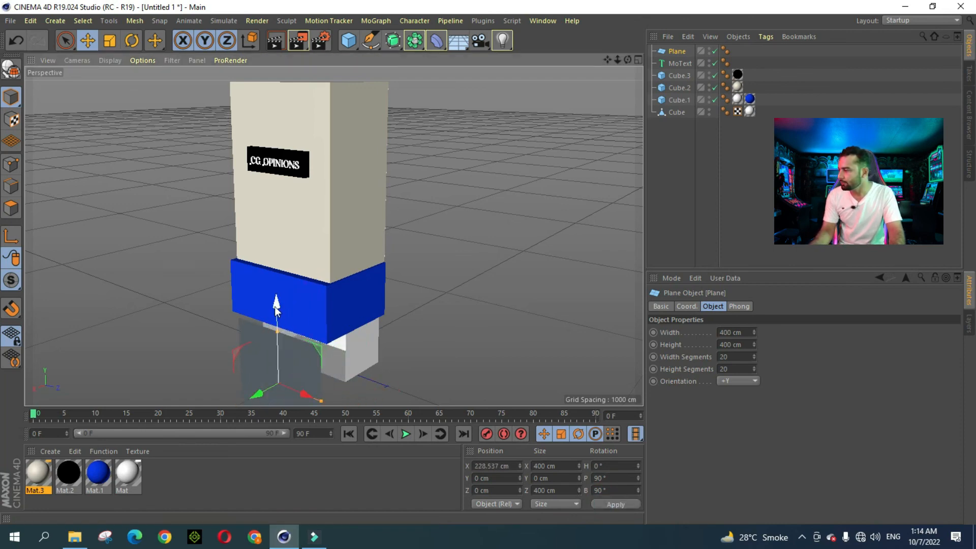
{"action": "left_click_drag", "start_coordinate": [276, 305], "coordinate": [247, 222]}
{"action": "key", "text": "t"}
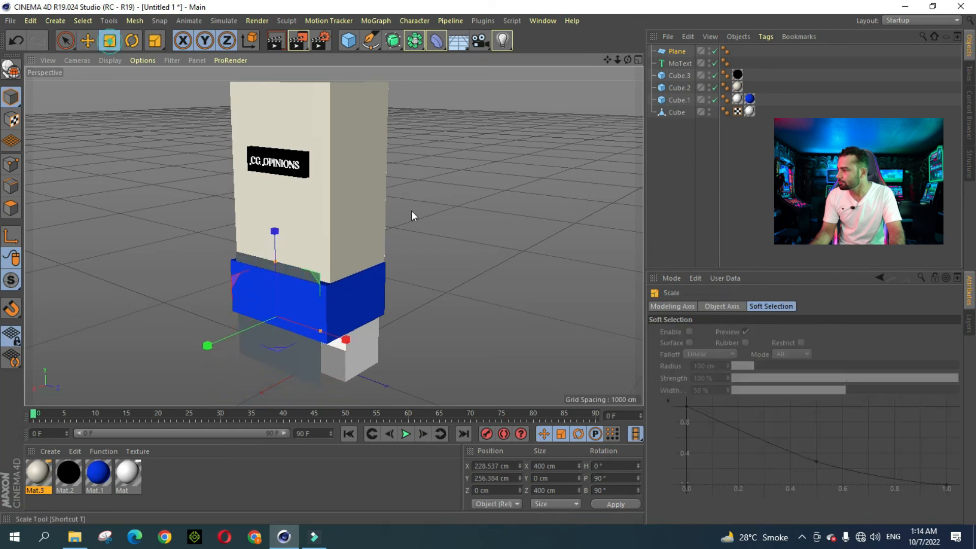
{"action": "left_click_drag", "start_coordinate": [410, 211], "coordinate": [275, 225]}
{"action": "left_click", "coordinate": [88, 42]}
Step: Widen and align the plane to about 460×198 cm over the band's front
{"action": "scroll", "coordinate": [287, 313], "scroll_direction": "up", "scroll_amount": 5}
{"action": "left_click_drag", "start_coordinate": [224, 299], "coordinate": [234, 300]}
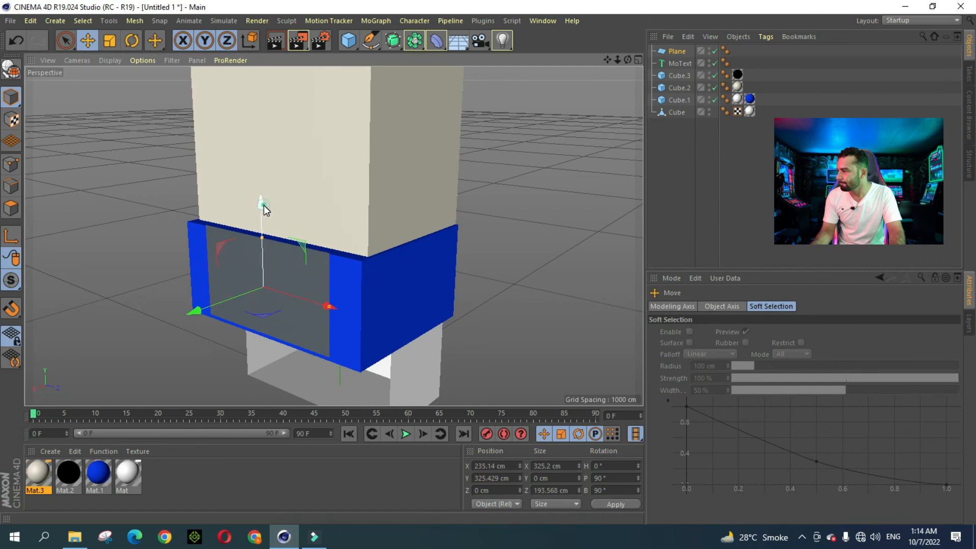
{"action": "left_click_drag", "start_coordinate": [264, 205], "coordinate": [264, 207]}
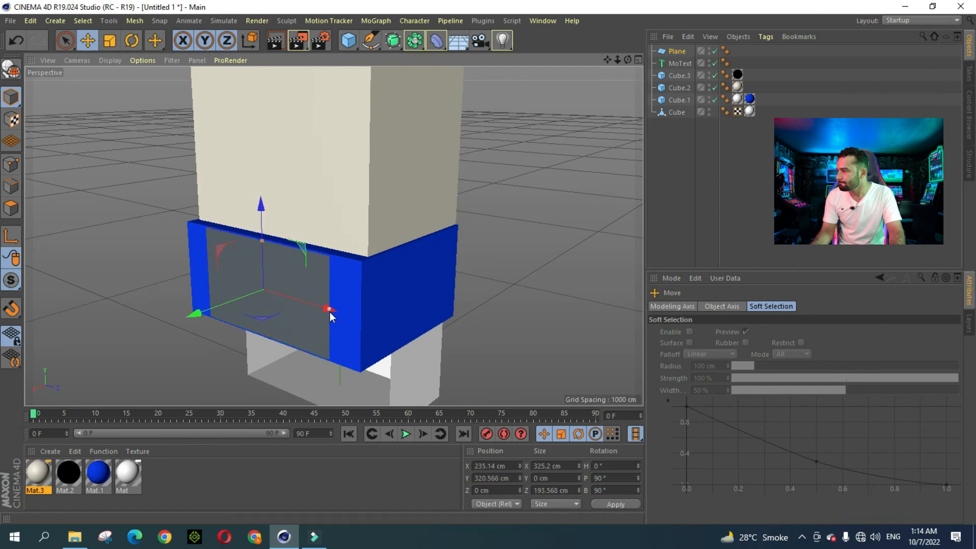
{"action": "left_click_drag", "start_coordinate": [329, 308], "coordinate": [358, 322]}
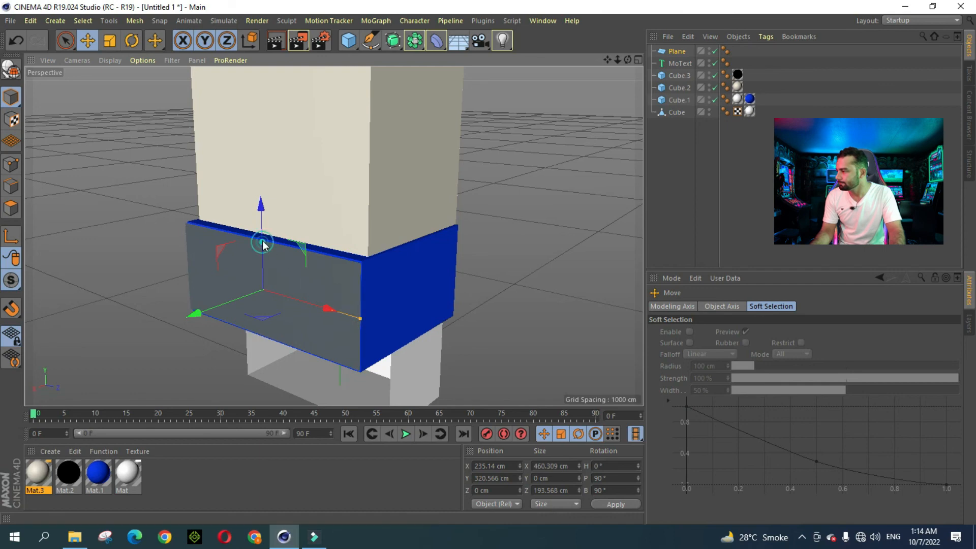
{"action": "left_click_drag", "start_coordinate": [263, 241], "coordinate": [264, 240]}
{"action": "left_click_drag", "start_coordinate": [628, 61], "coordinate": [630, 84]}
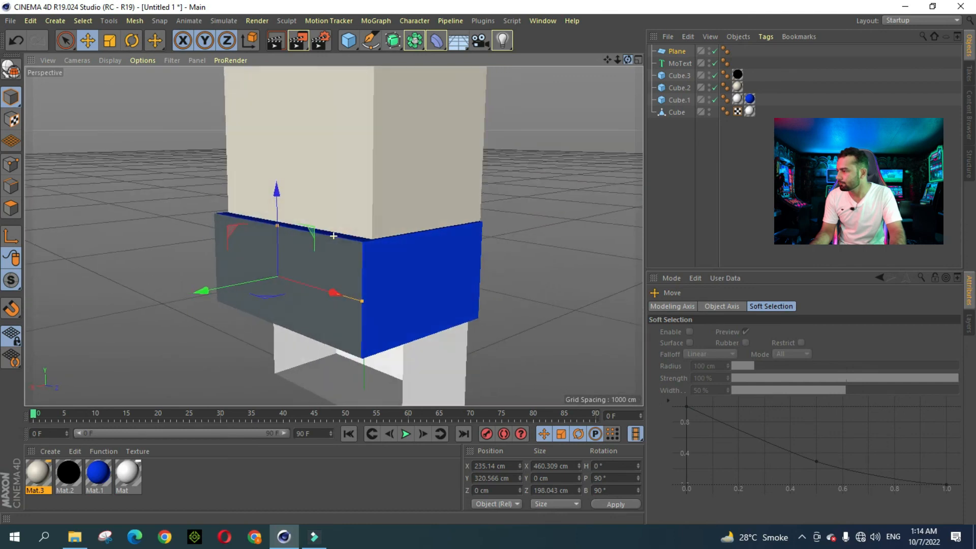
{"action": "left_click_drag", "start_coordinate": [276, 189], "coordinate": [277, 193]}
{"action": "left_click", "coordinate": [545, 198]}
{"action": "scroll", "coordinate": [501, 196], "scroll_direction": "down", "scroll_amount": 2}
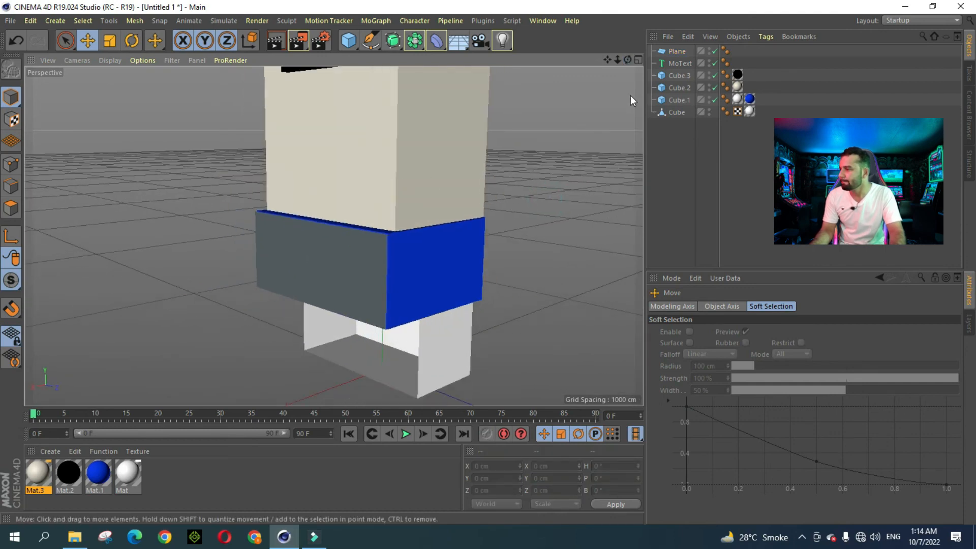
Step: Create a new material, then delete it as an unwanted extra
{"action": "left_click_drag", "start_coordinate": [628, 60], "coordinate": [674, 69]}
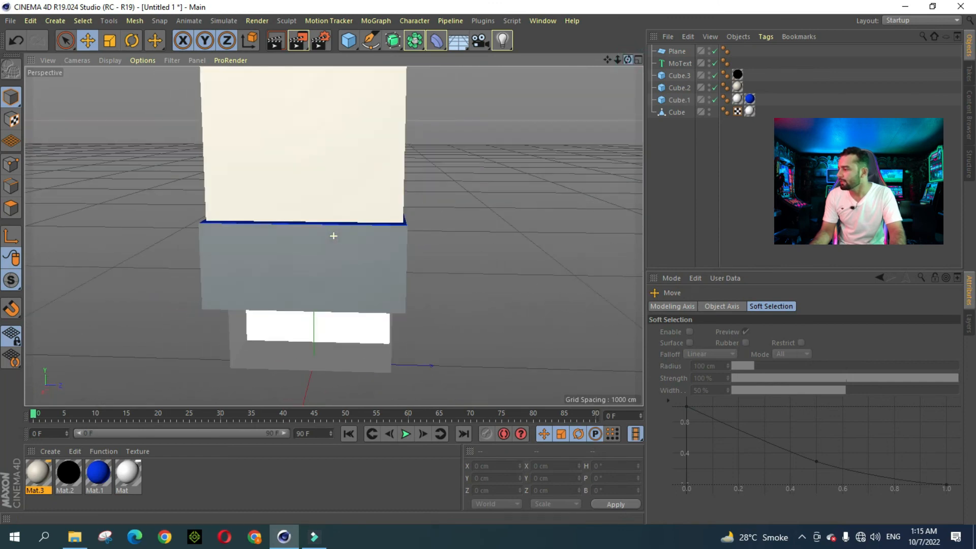
{"action": "left_click", "coordinate": [50, 452]}
{"action": "left_click", "coordinate": [74, 347]}
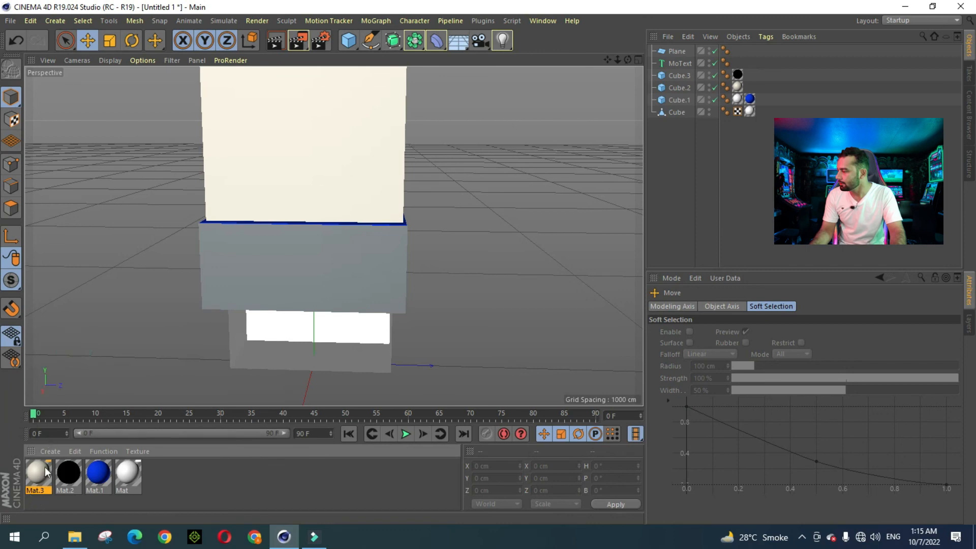
{"action": "left_click", "coordinate": [51, 450]}
{"action": "left_click", "coordinate": [82, 338]}
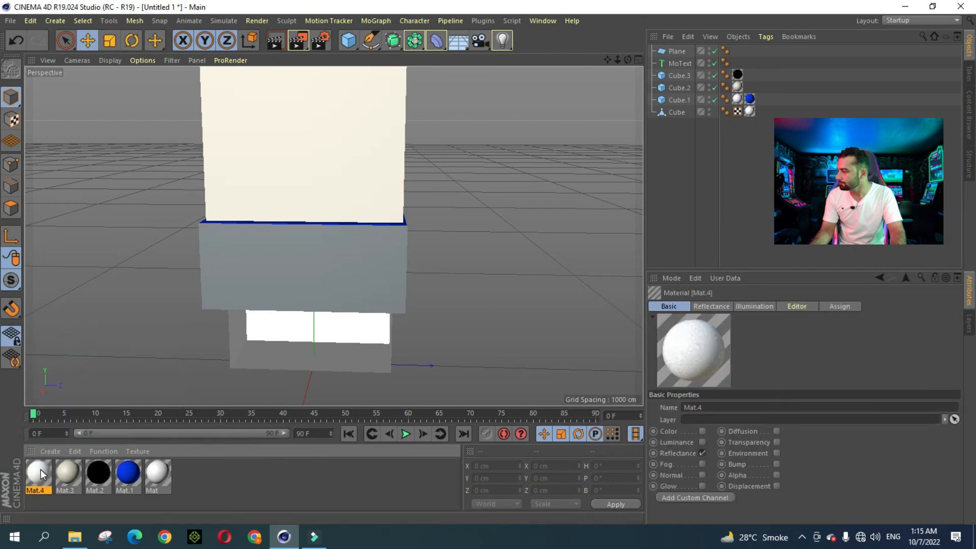
{"action": "double_click", "coordinate": [41, 471]}
{"action": "left_click", "coordinate": [568, 81]}
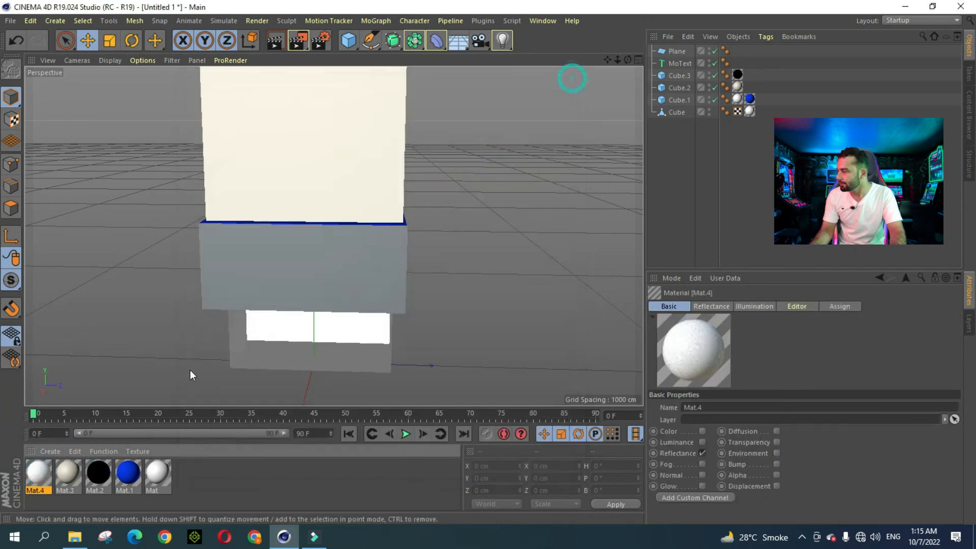
{"action": "key", "text": "Delete"}
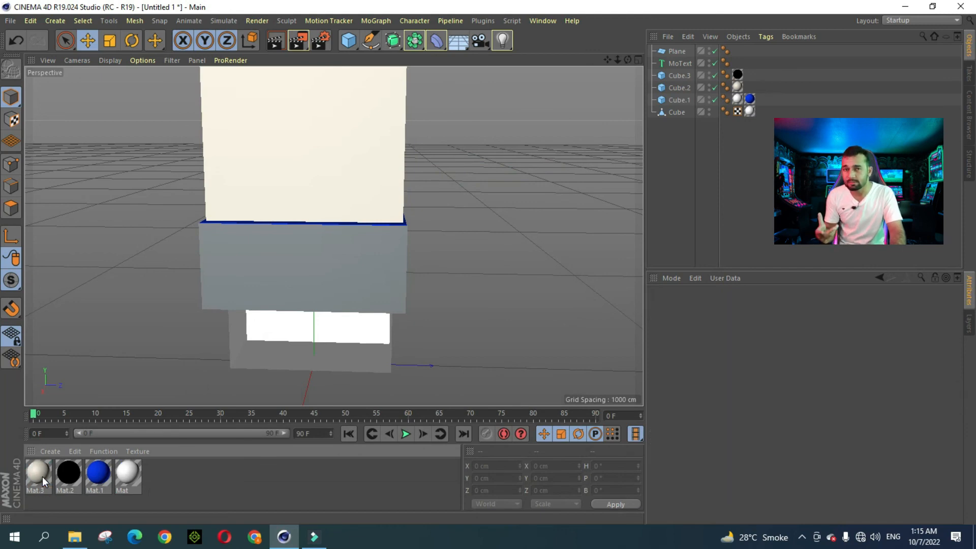
Step: Create Mat.4 and load Background.jpg as its Color channel texture
{"action": "left_click", "coordinate": [51, 452]}
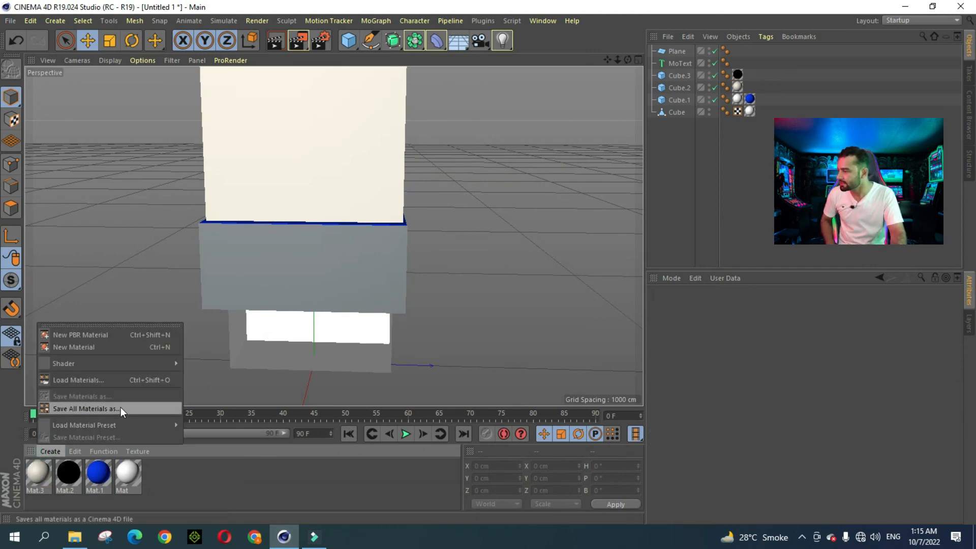
{"action": "left_click", "coordinate": [88, 347]}
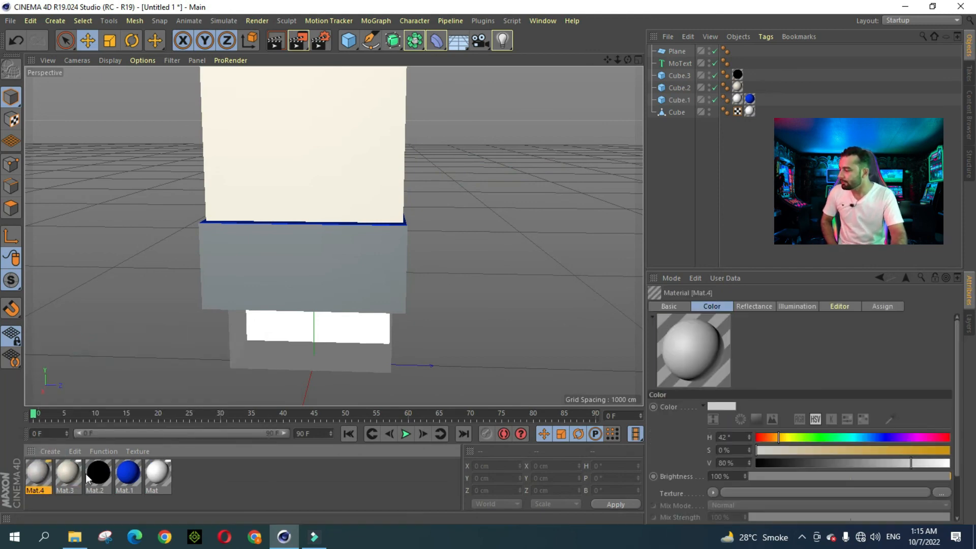
{"action": "double_click", "coordinate": [38, 473]}
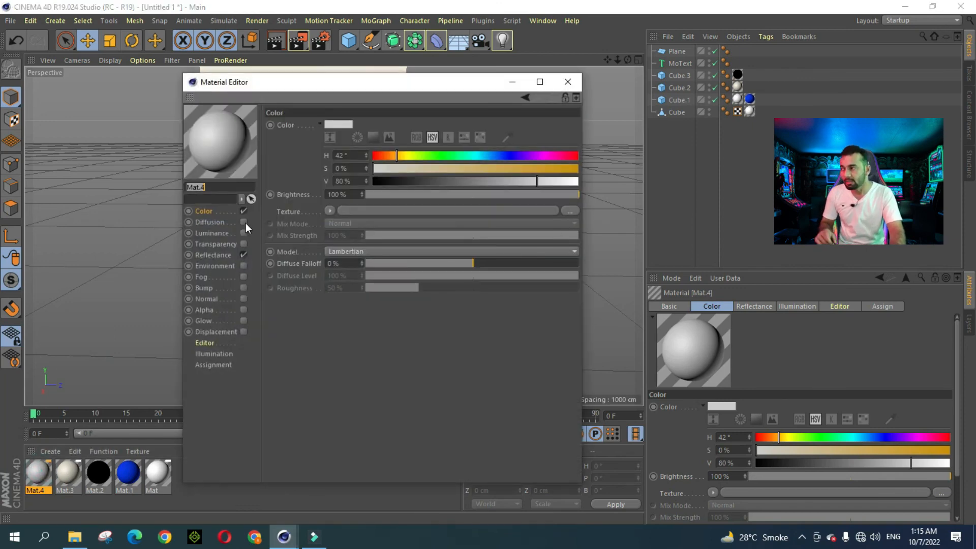
{"action": "left_click", "coordinate": [207, 212]}
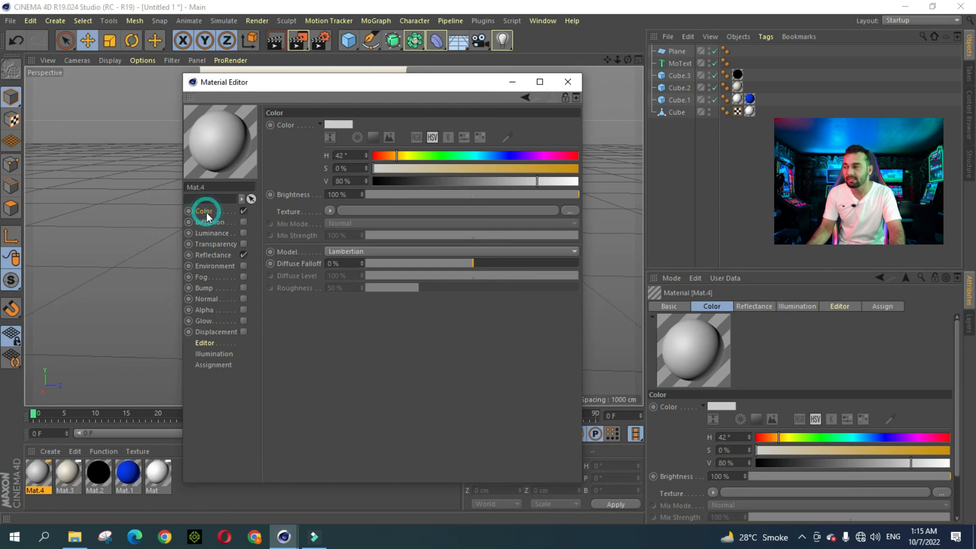
{"action": "left_click", "coordinate": [571, 212]}
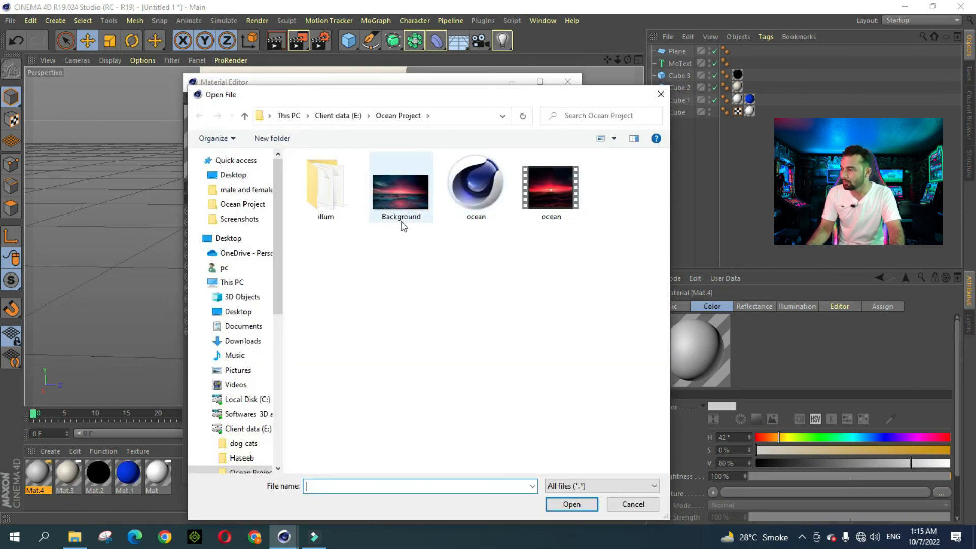
{"action": "left_click", "coordinate": [397, 219]}
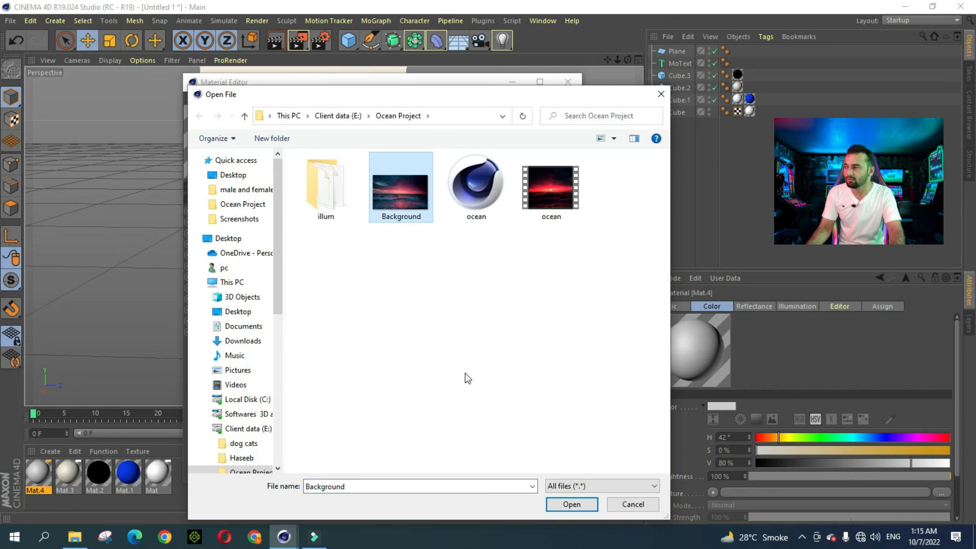
{"action": "left_click", "coordinate": [578, 507]}
{"action": "left_click", "coordinate": [556, 309]}
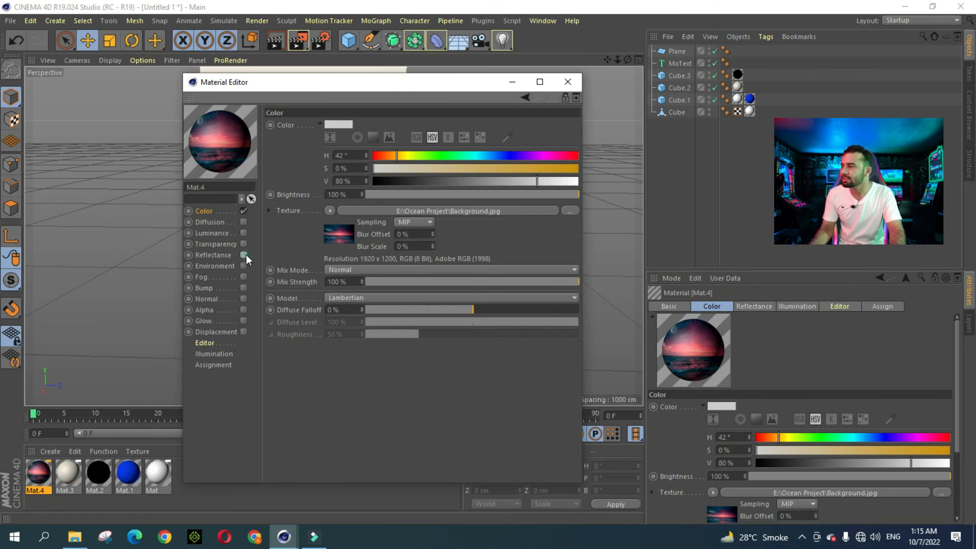
{"action": "left_click", "coordinate": [567, 82]}
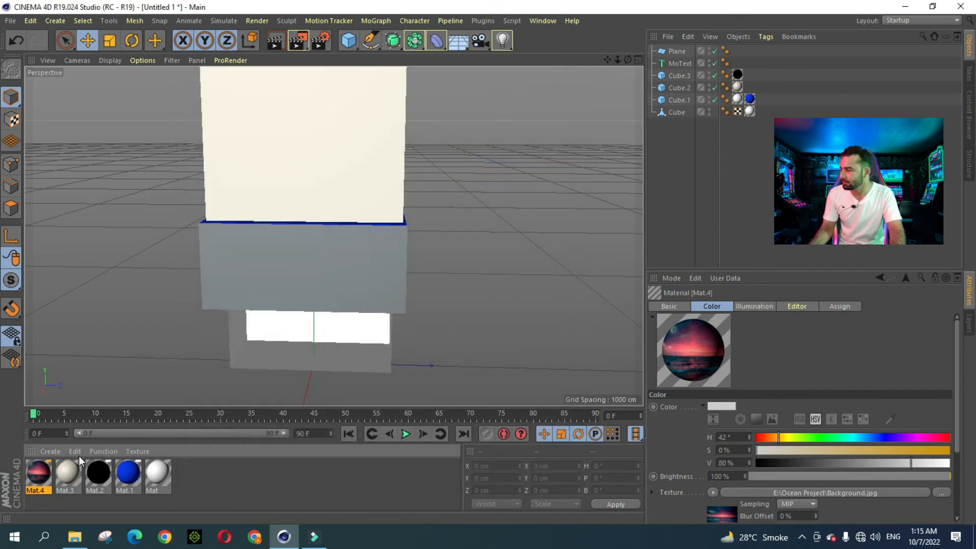
Step: Apply Mat.4 to the Plane on the blue band and render the framed tower
{"action": "left_click_drag", "start_coordinate": [38, 475], "coordinate": [274, 285]}
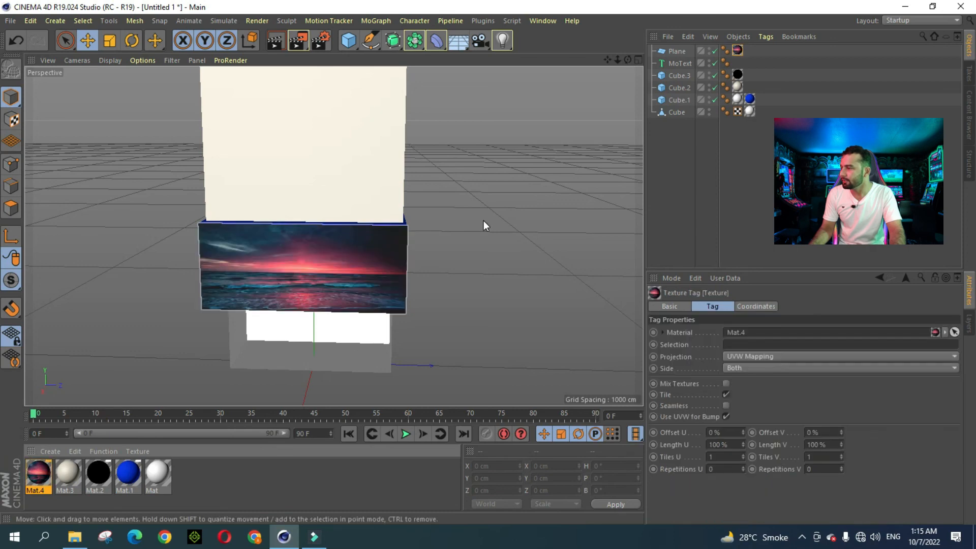
{"action": "left_click_drag", "start_coordinate": [628, 60], "coordinate": [589, 67]}
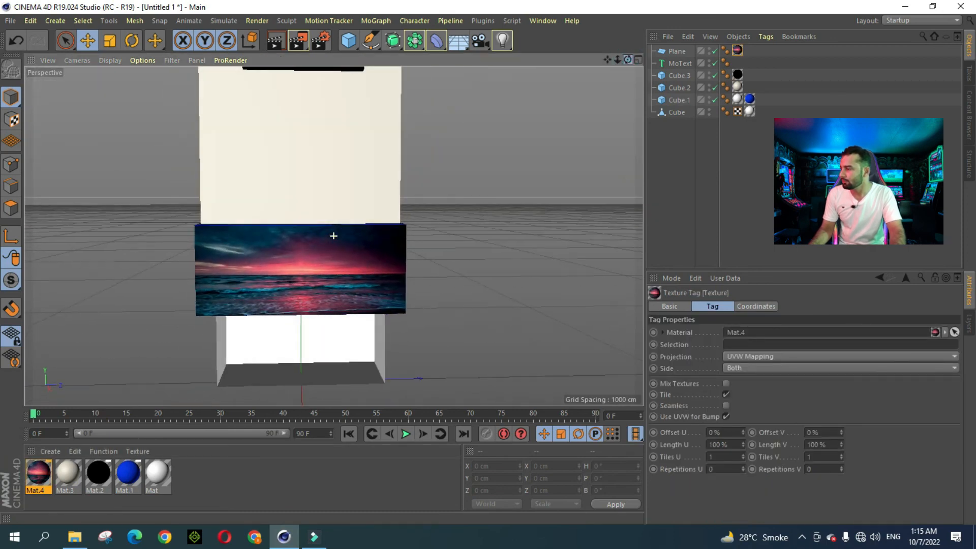
{"action": "left_click", "coordinate": [314, 268]}
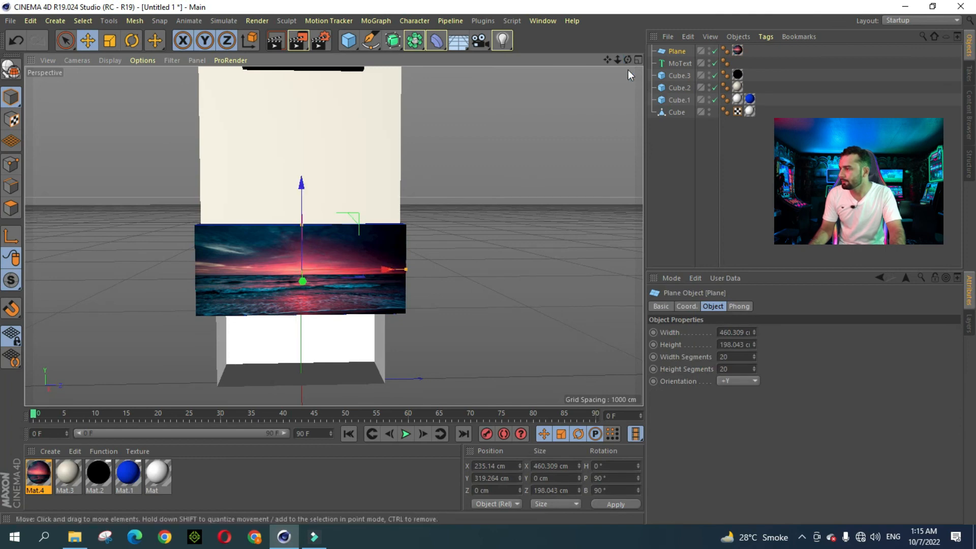
{"action": "left_click_drag", "start_coordinate": [621, 59], "coordinate": [565, 138]}
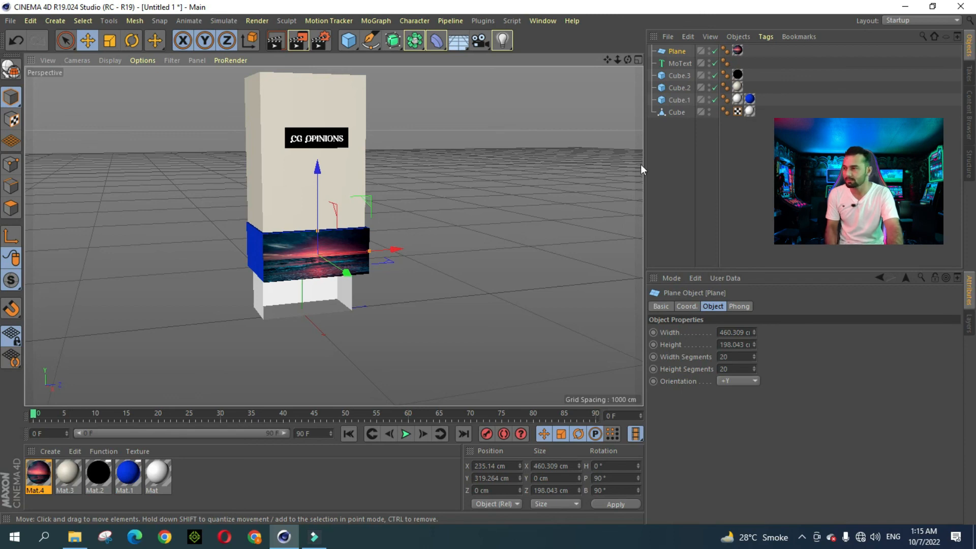
{"action": "left_click_drag", "start_coordinate": [607, 60], "coordinate": [510, 77]}
{"action": "left_click", "coordinate": [278, 41]}
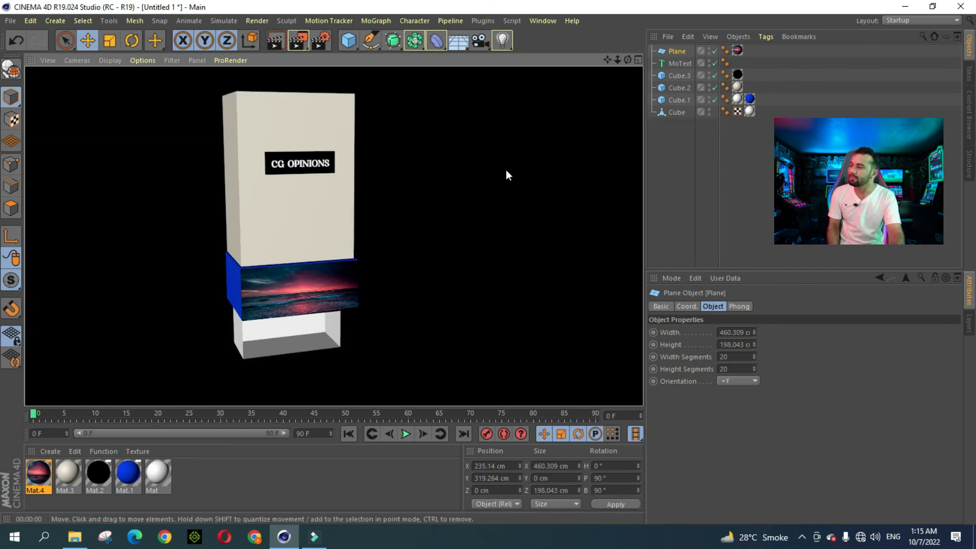